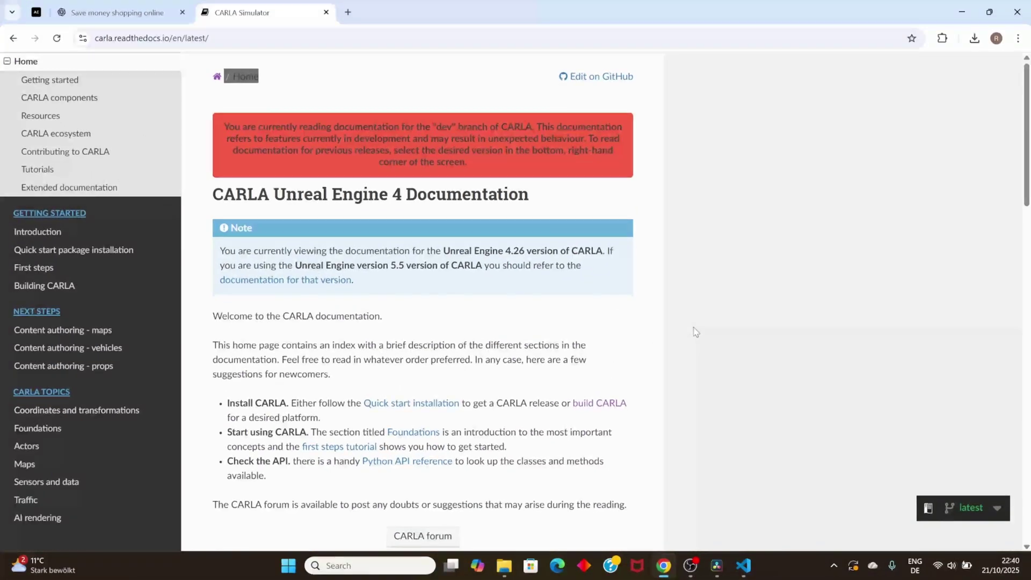
Step: Search the CARLA Unreal Engine 4 documentation for "Map"
{"action": "scroll", "coordinate": [629, 349], "scroll_direction": "down", "scroll_amount": 1}
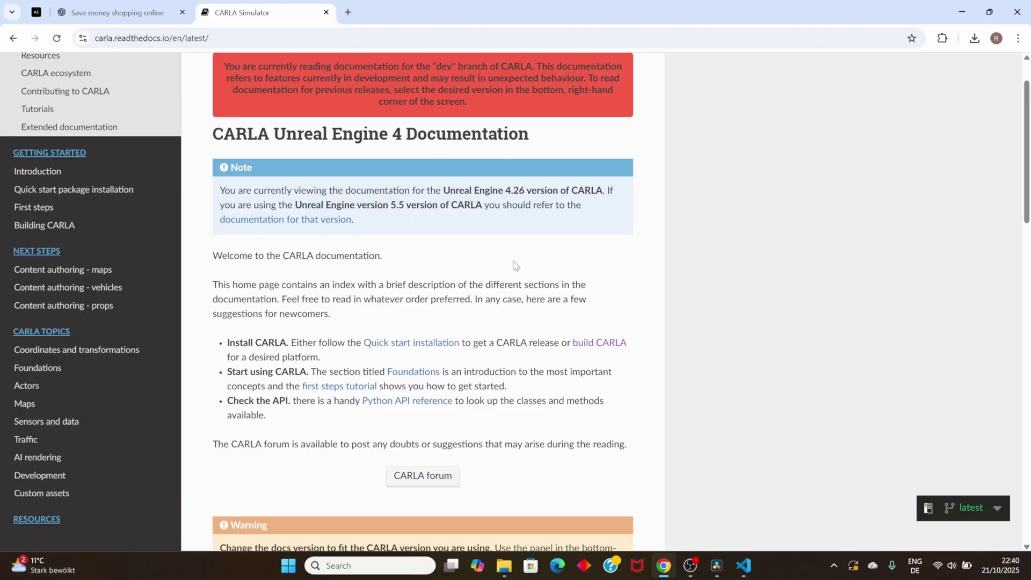
{"action": "scroll", "coordinate": [517, 267], "scroll_direction": "up", "scroll_amount": 1}
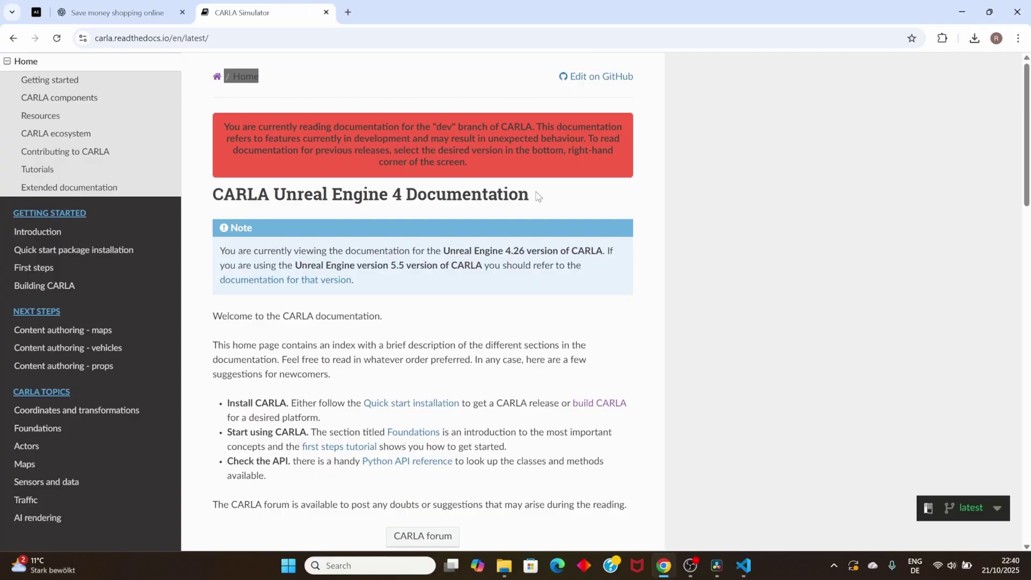
{"action": "left_click_drag", "start_coordinate": [213, 196], "coordinate": [546, 205]}
{"action": "scroll", "coordinate": [158, 153], "scroll_direction": "up", "scroll_amount": 1}
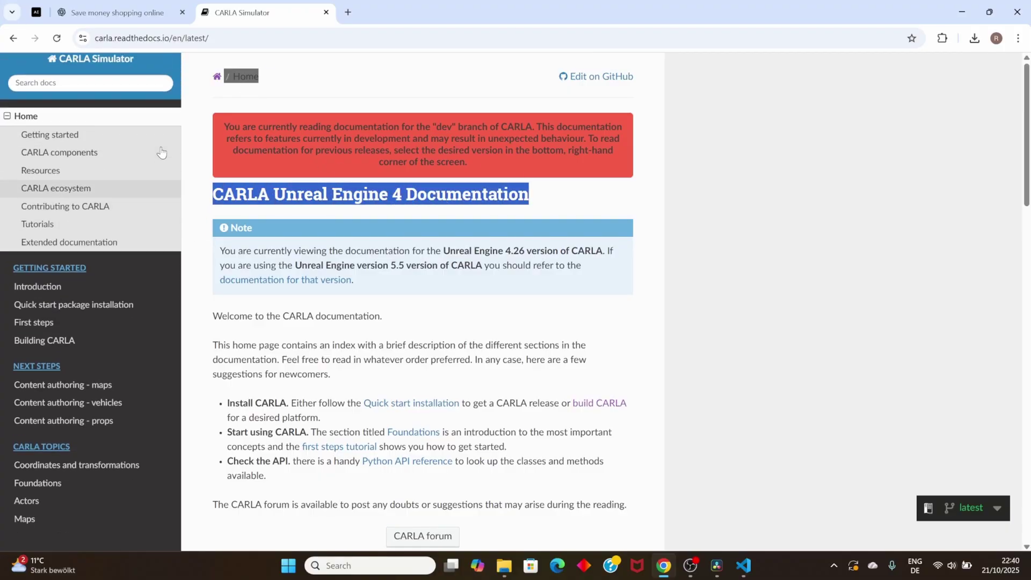
{"action": "left_click", "coordinate": [125, 95]}
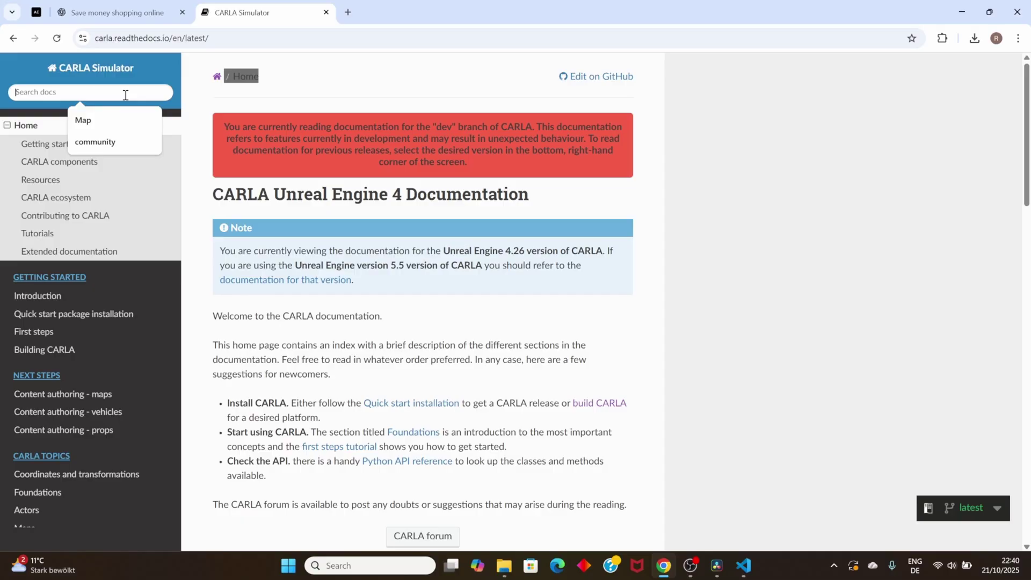
{"action": "type", "text": "Map"}
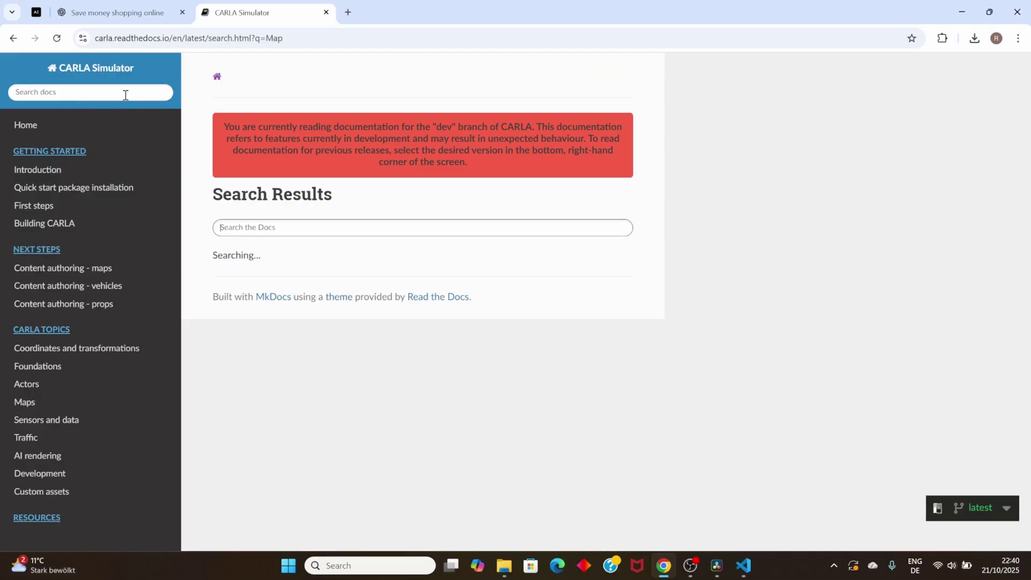
Step: Open the Custom Maps entry from the documentation search results
{"action": "left_click_drag", "start_coordinate": [214, 194], "coordinate": [333, 196]}
{"action": "left_click", "coordinate": [343, 376]}
{"action": "left_click_drag", "start_coordinate": [210, 378], "coordinate": [294, 397]}
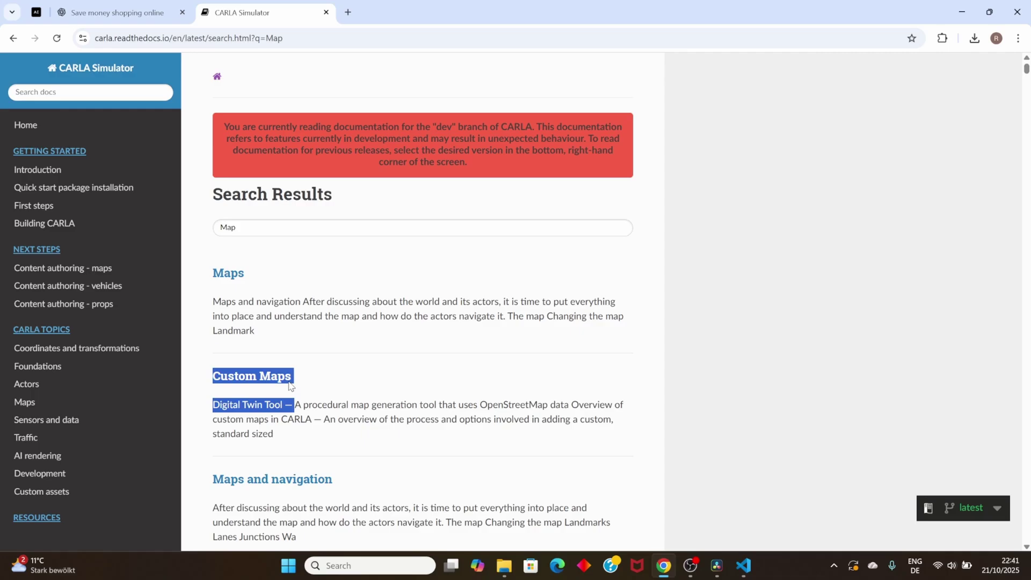
{"action": "left_click", "coordinate": [266, 376]}
{"action": "scroll", "coordinate": [286, 291], "scroll_direction": "up", "scroll_amount": 4}
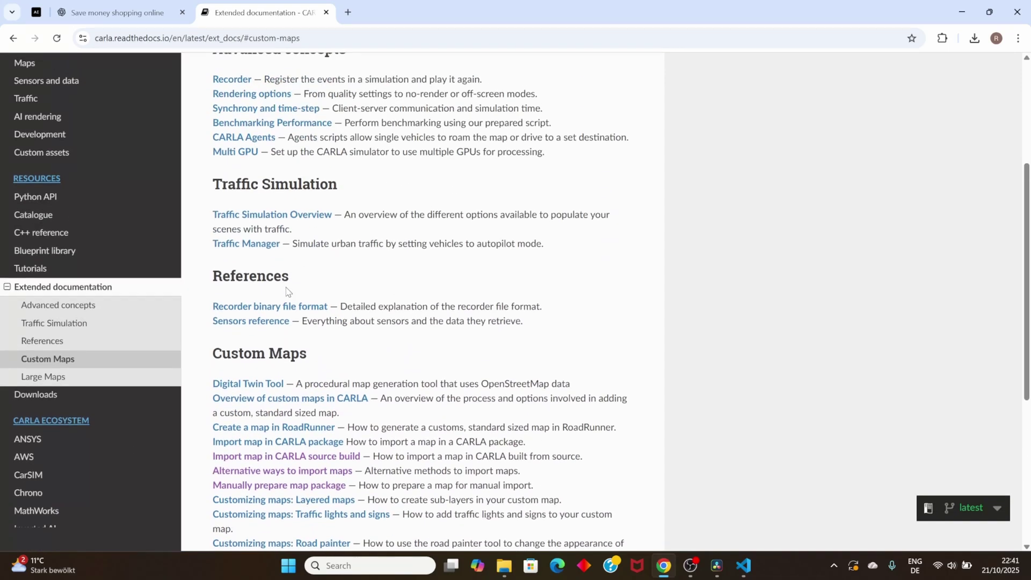
Step: Examine the Custom Maps guide list, especially the alternative import methods and manual map package preparation entries
{"action": "left_click_drag", "start_coordinate": [215, 347], "coordinate": [321, 365]}
{"action": "scroll", "coordinate": [232, 288], "scroll_direction": "down", "scroll_amount": 2}
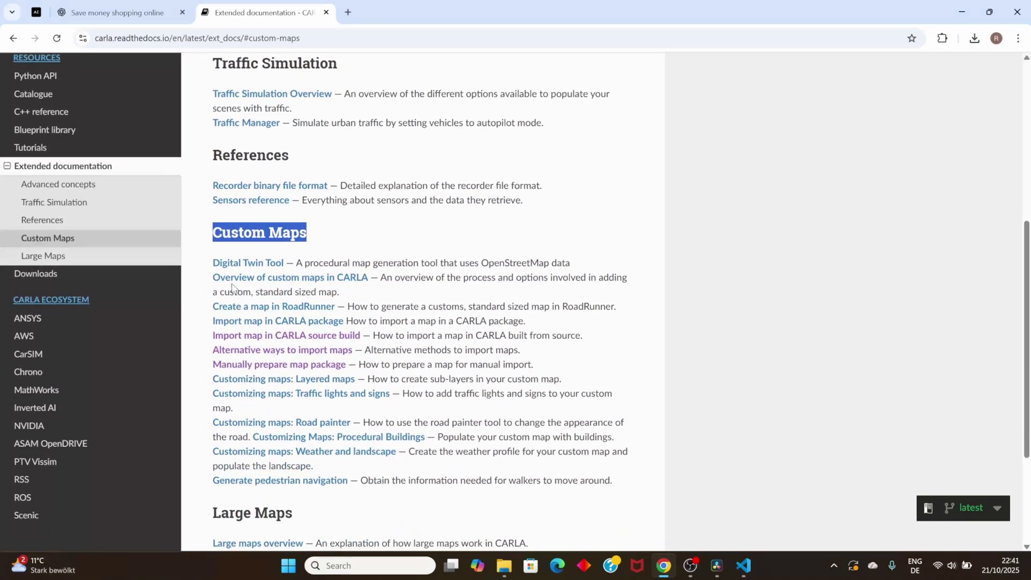
{"action": "left_click_drag", "start_coordinate": [211, 261], "coordinate": [377, 480]}
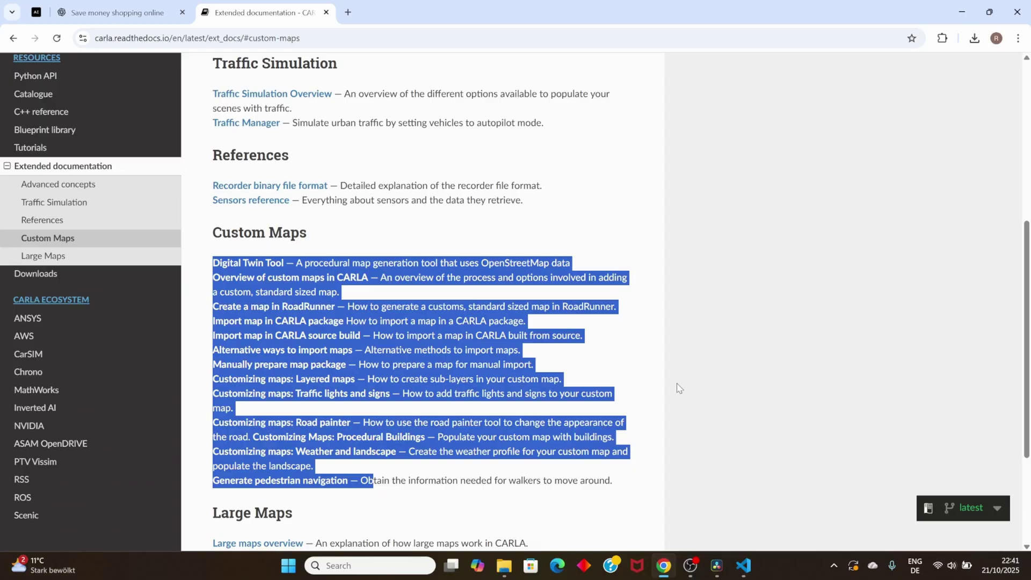
{"action": "left_click", "coordinate": [680, 388]}
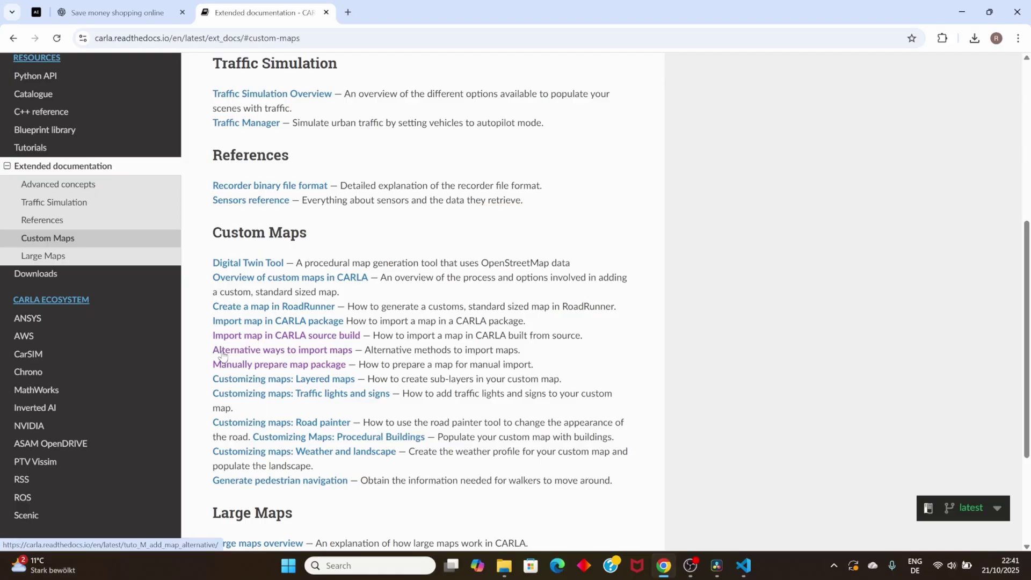
{"action": "left_click_drag", "start_coordinate": [209, 355], "coordinate": [351, 361]}
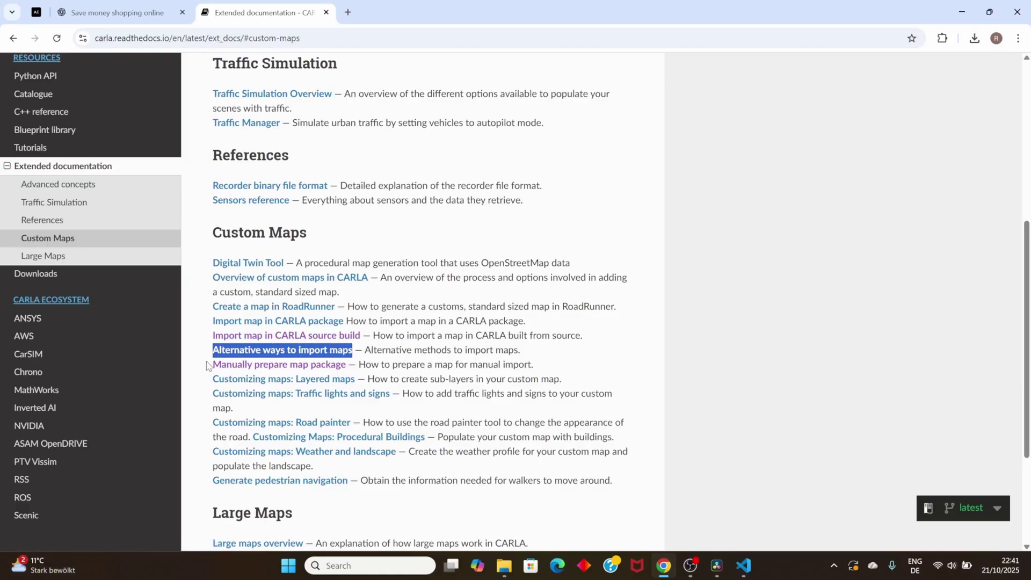
{"action": "left_click_drag", "start_coordinate": [207, 363], "coordinate": [342, 367]}
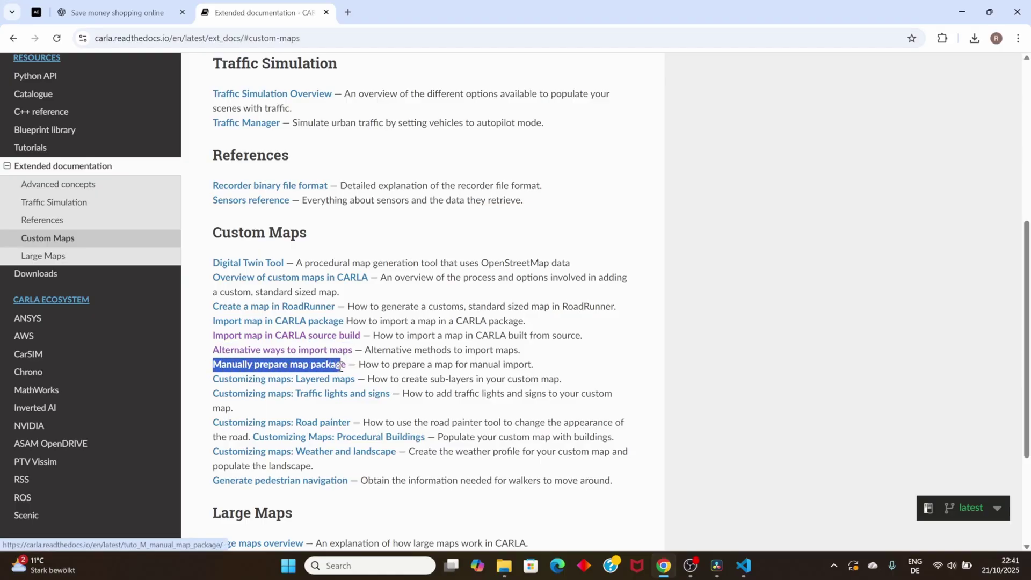
{"action": "left_click", "coordinate": [202, 344]}
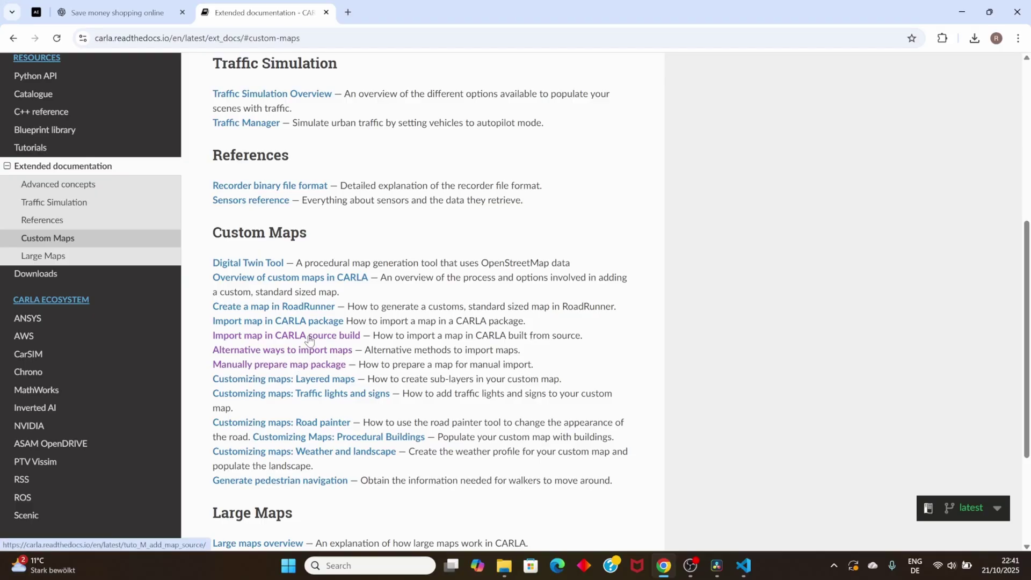
Step: Open the "Import map in CARLA source build" guide in a new browser tab and show it
{"action": "middle_click", "coordinate": [309, 339]}
{"action": "left_click", "coordinate": [392, 5]}
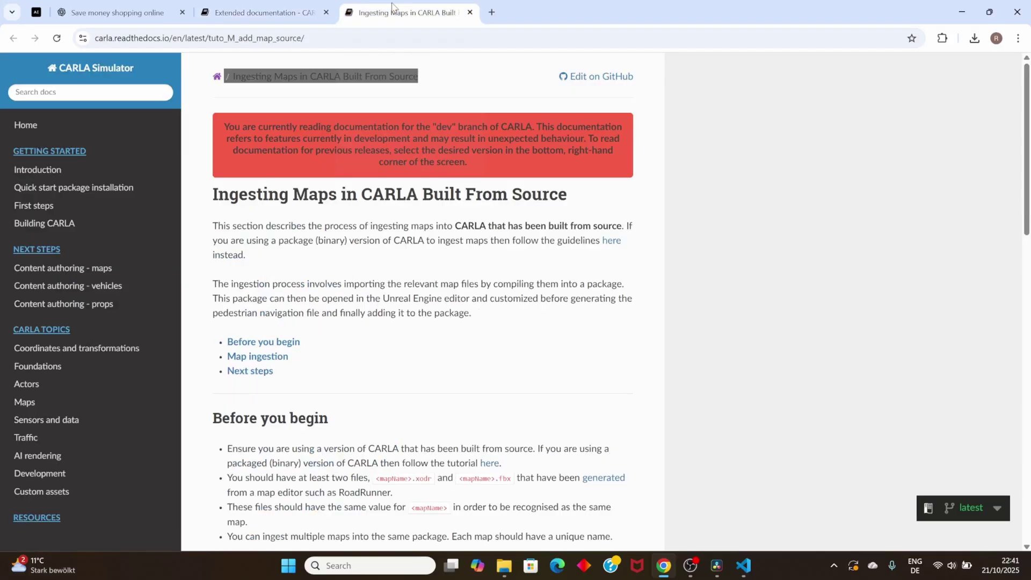
{"action": "scroll", "coordinate": [259, 247], "scroll_direction": "down", "scroll_amount": 1}
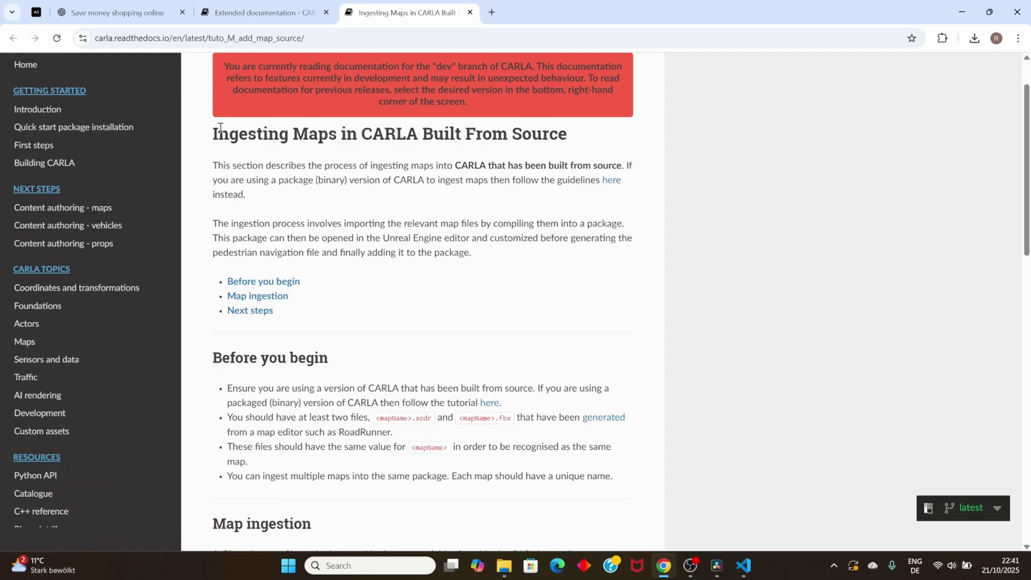
Step: Read the introduction of the source-build map ingestion guide, covering built-from-source versus package versions and its section list
{"action": "left_click_drag", "start_coordinate": [213, 134], "coordinate": [559, 134]}
{"action": "left_click", "coordinate": [353, 176]}
{"action": "left_click_drag", "start_coordinate": [213, 167], "coordinate": [617, 166]}
{"action": "left_click", "coordinate": [619, 166]}
{"action": "left_click_drag", "start_coordinate": [549, 166], "coordinate": [623, 164]}
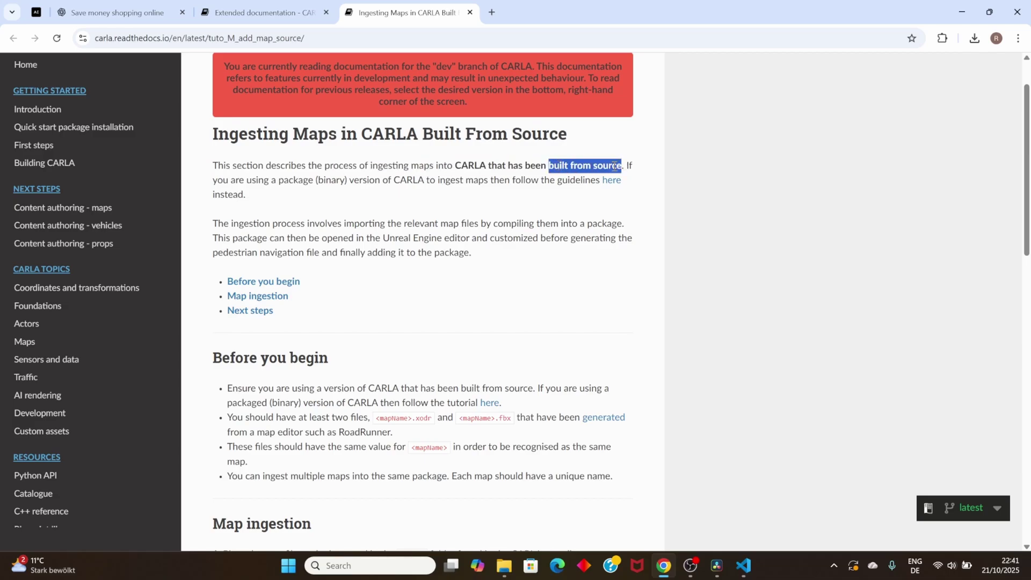
{"action": "left_click_drag", "start_coordinate": [277, 181], "coordinate": [427, 184]}
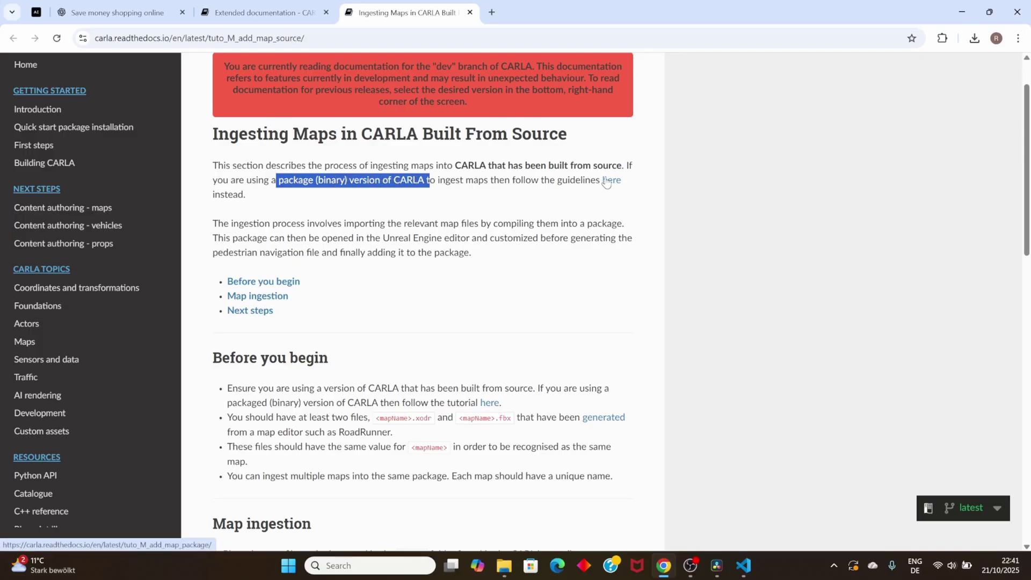
{"action": "left_click", "coordinate": [240, 217]}
{"action": "left_click_drag", "start_coordinate": [213, 224], "coordinate": [244, 228]}
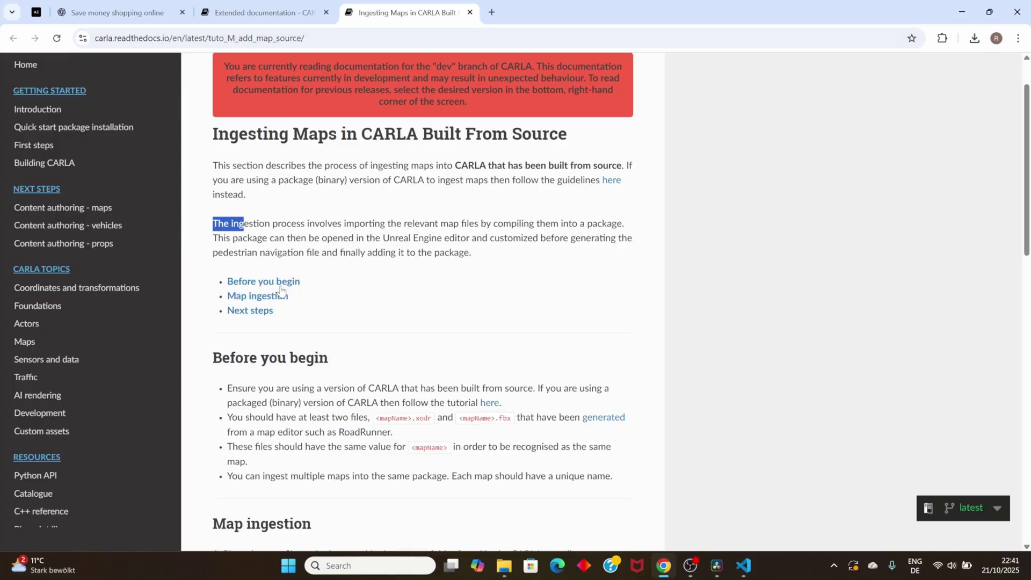
{"action": "left_click", "coordinate": [322, 274]}
{"action": "left_click_drag", "start_coordinate": [300, 317], "coordinate": [225, 280]}
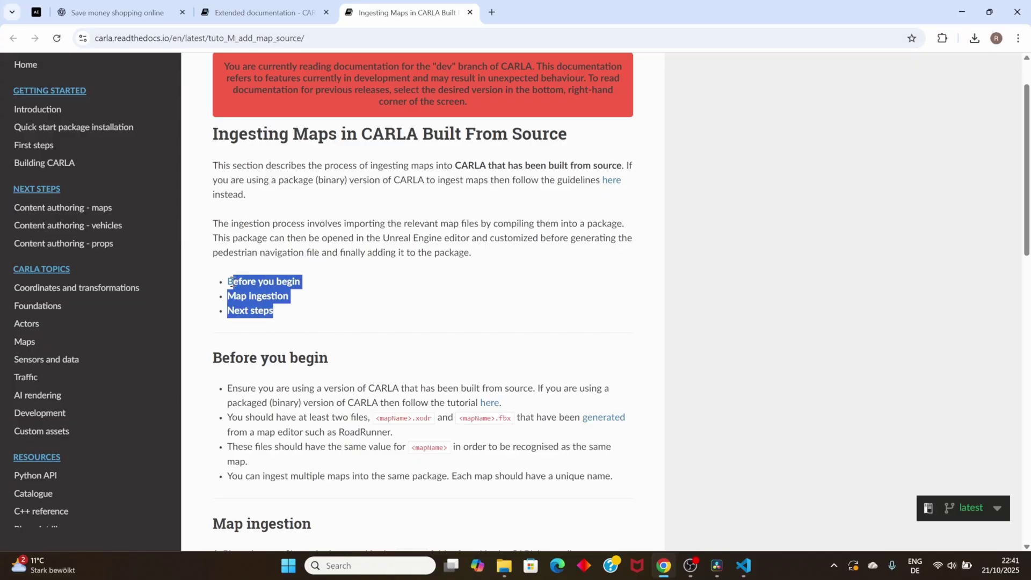
Step: Read the "Before you begin" requirements about the source-built CARLA version and the two <mapName>.xodr and <mapName>.fbx files
{"action": "scroll", "coordinate": [280, 298], "scroll_direction": "down", "scroll_amount": 1}
{"action": "scroll", "coordinate": [250, 293], "scroll_direction": "down", "scroll_amount": 2}
{"action": "left_click", "coordinate": [243, 202]}
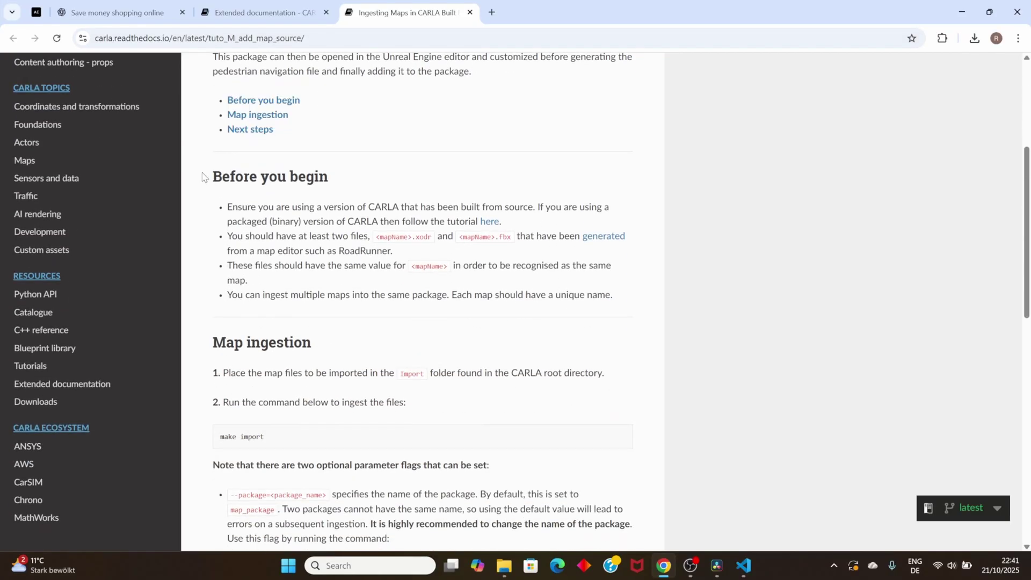
{"action": "left_click_drag", "start_coordinate": [212, 177], "coordinate": [324, 178]}
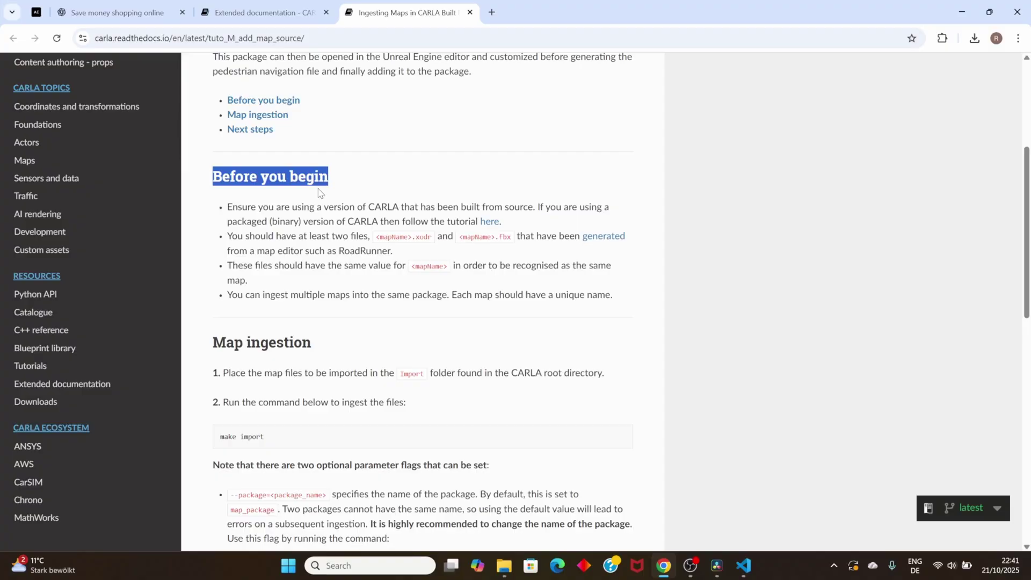
{"action": "left_click_drag", "start_coordinate": [227, 207], "coordinate": [551, 209]}
{"action": "left_click", "coordinate": [582, 225]}
{"action": "left_click", "coordinate": [590, 210]}
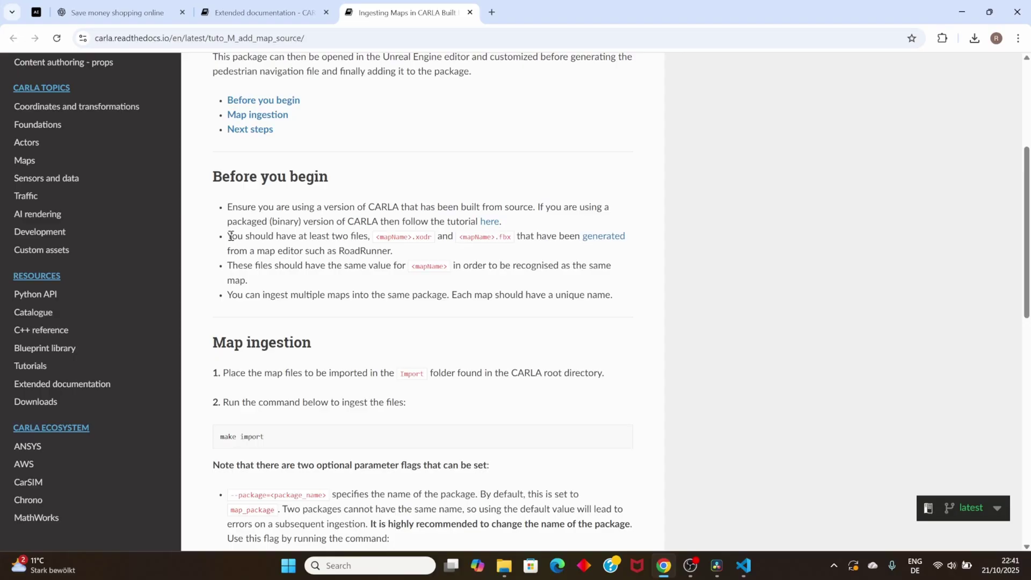
{"action": "double_click", "coordinate": [339, 237]}
{"action": "double_click", "coordinate": [382, 236]}
{"action": "left_click", "coordinate": [419, 236]}
{"action": "double_click", "coordinate": [390, 236]}
{"action": "triple_click", "coordinate": [390, 236]}
{"action": "left_click", "coordinate": [419, 237]}
Step: Switch to File Explorer, open the CARLA Map folder on drive E:, and check Barcelona.fbx and Barcelona.xodr
{"action": "left_click", "coordinate": [504, 565]}
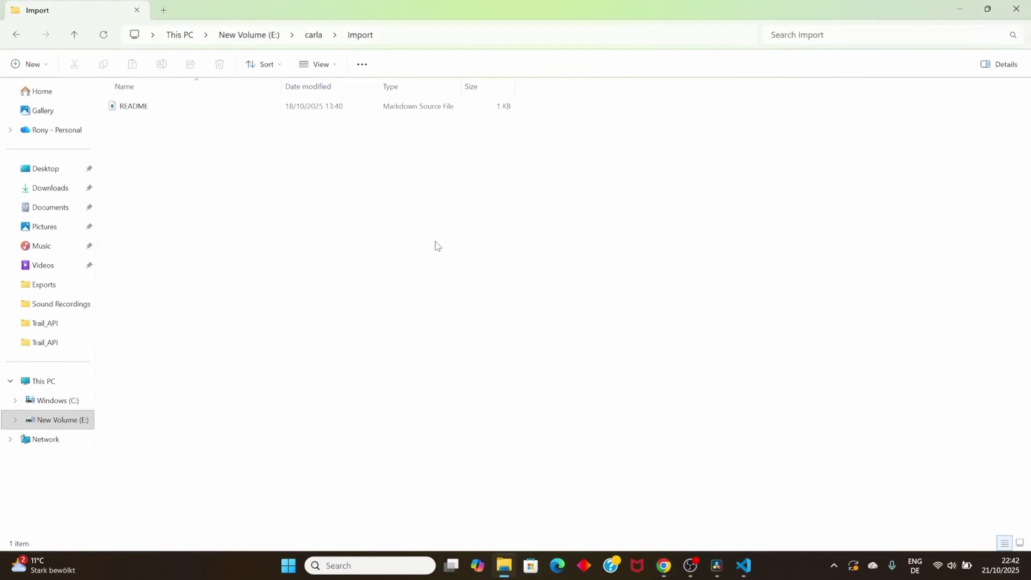
{"action": "left_click", "coordinate": [236, 35]}
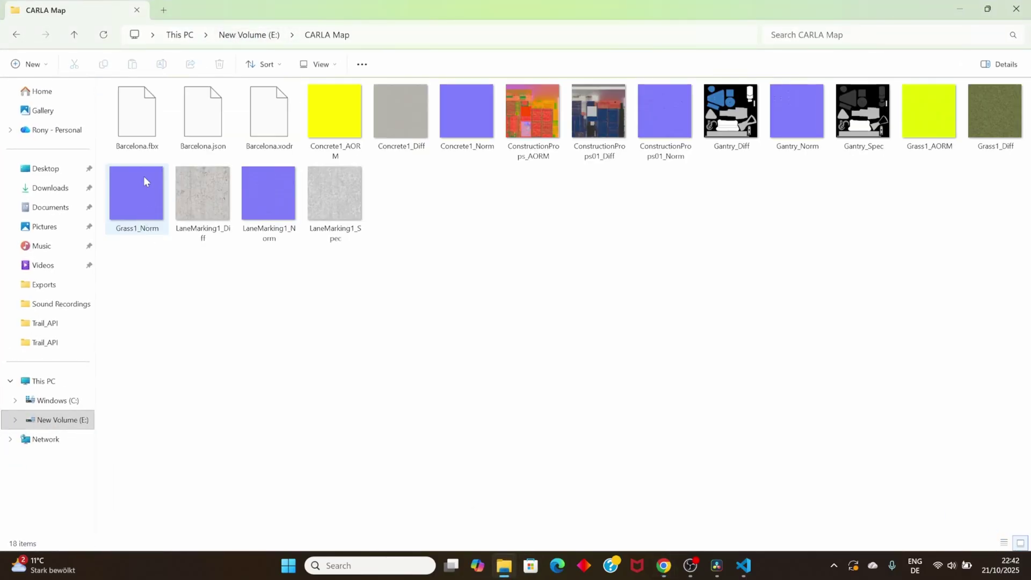
{"action": "left_click", "coordinate": [138, 145]}
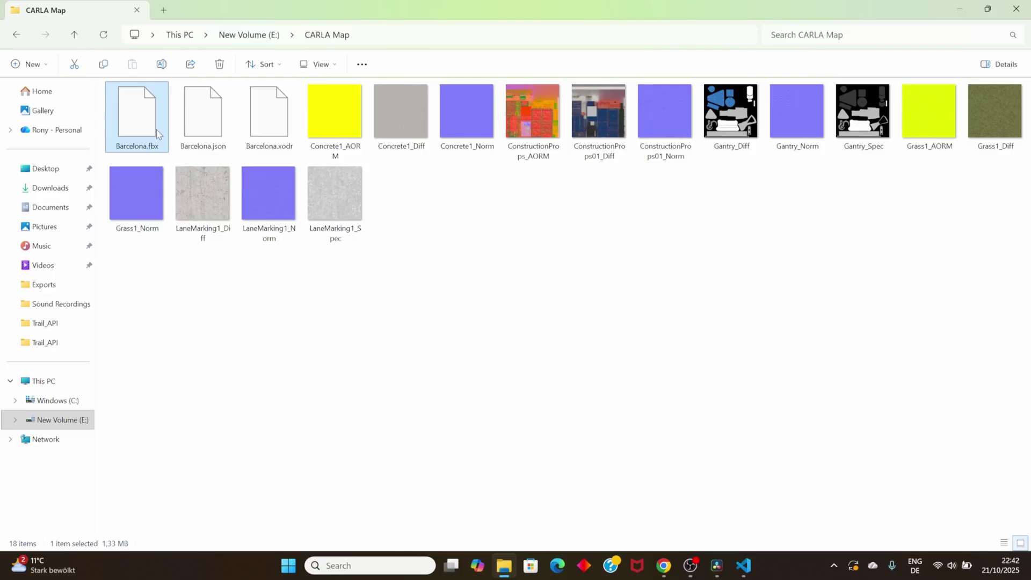
{"action": "left_click", "coordinate": [274, 138]}
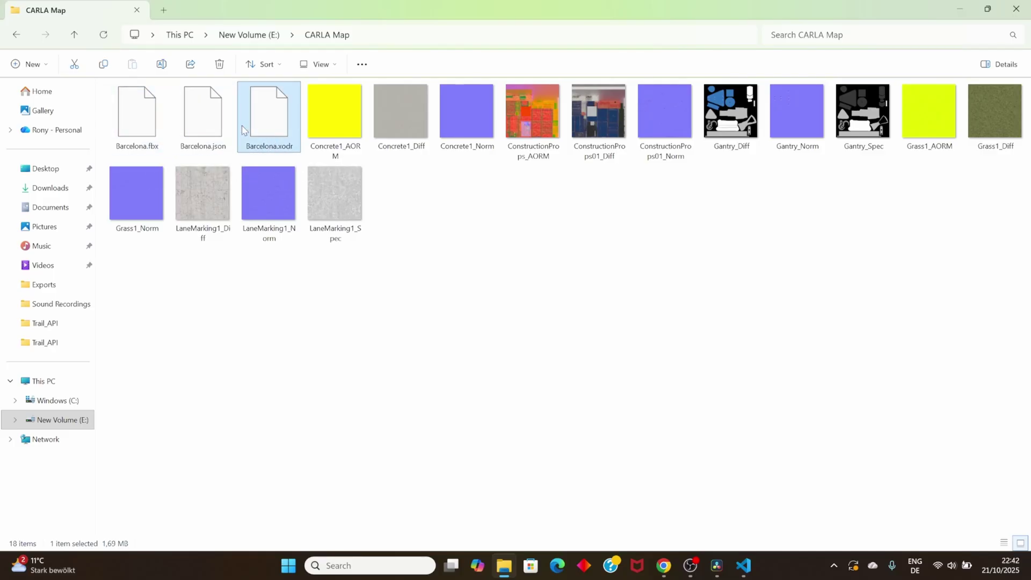
{"action": "left_click", "coordinate": [138, 155]}
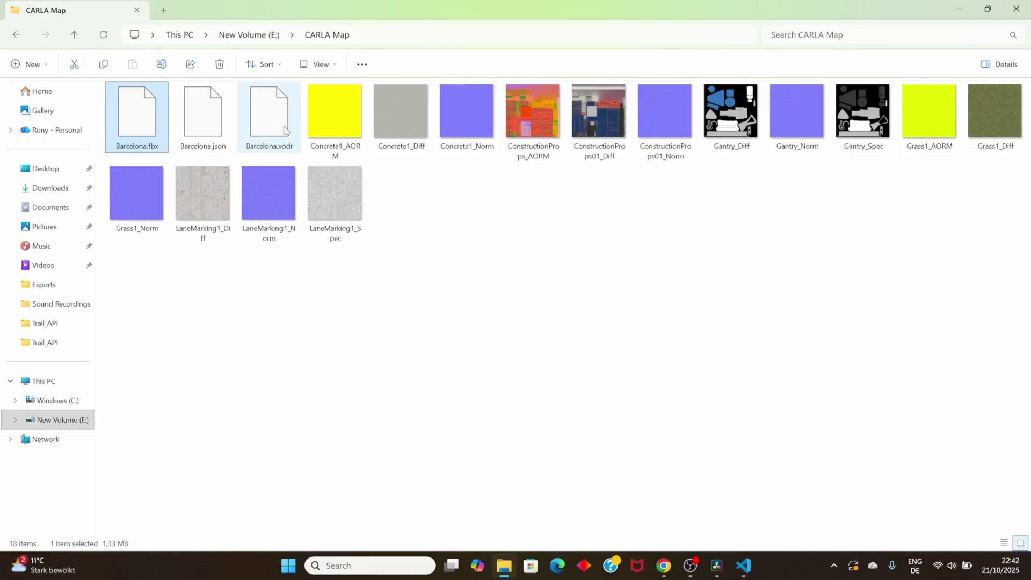
{"action": "left_click", "coordinate": [283, 147]}
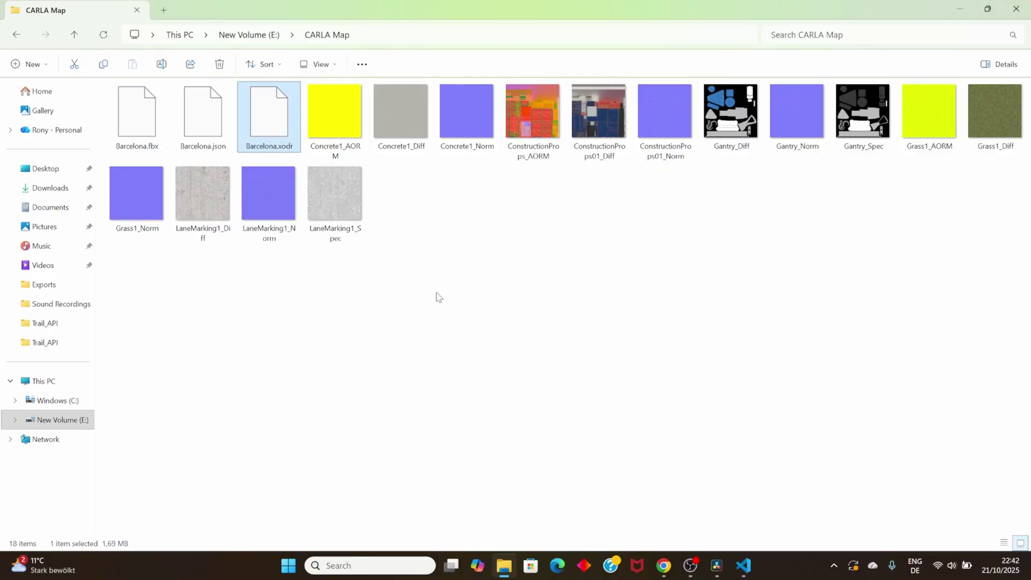
Step: Look over the texture images in the CARLA Map folder, then return to the map ingestion guide in Chrome
{"action": "left_click", "coordinate": [333, 245]}
{"action": "left_click", "coordinate": [334, 114]}
{"action": "left_click", "coordinate": [400, 114]}
{"action": "left_click", "coordinate": [533, 114]}
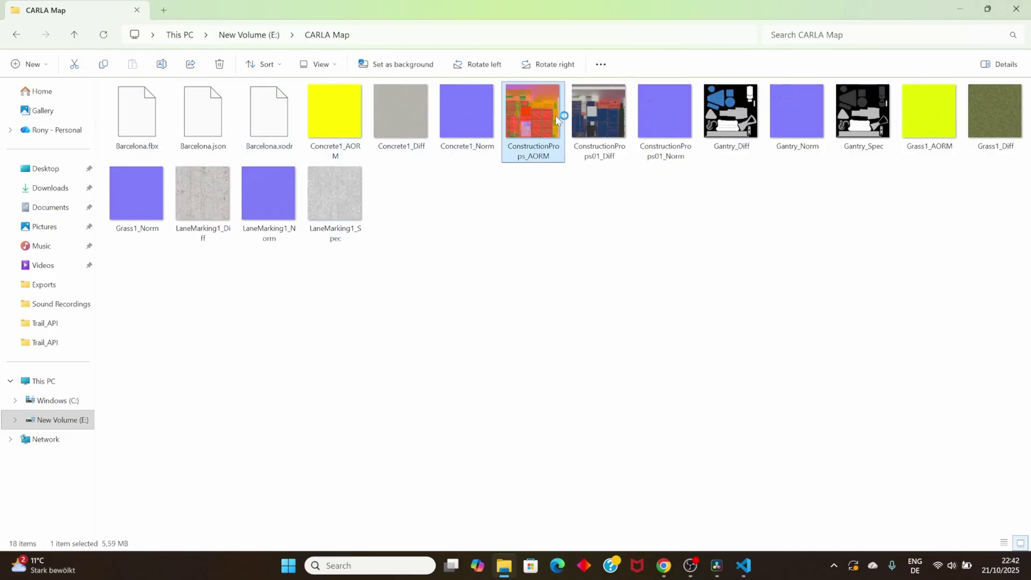
{"action": "left_click", "coordinate": [664, 114]}
{"action": "left_click", "coordinate": [775, 116]}
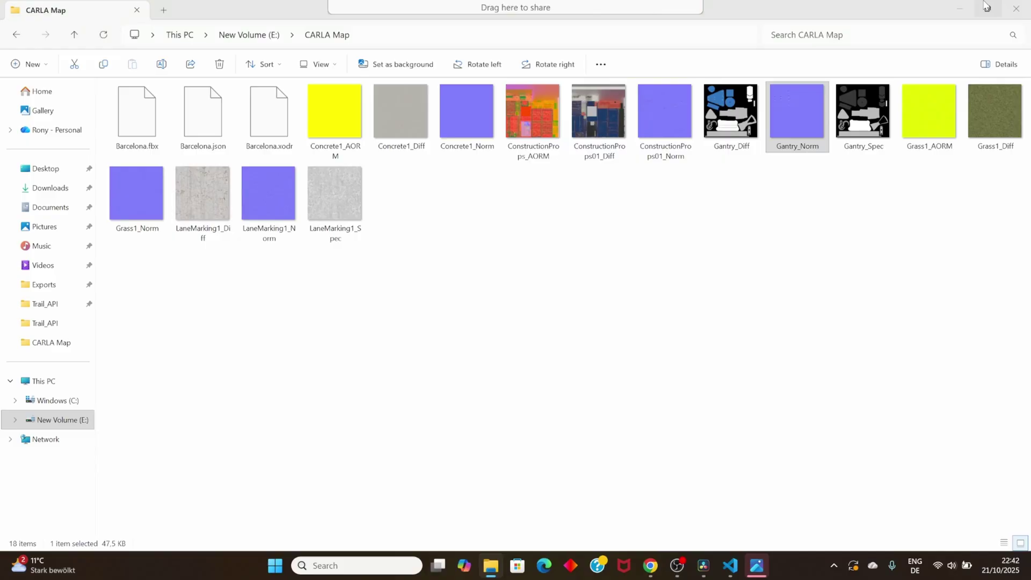
{"action": "left_click", "coordinate": [952, 7]}
{"action": "left_click", "coordinate": [785, 45]}
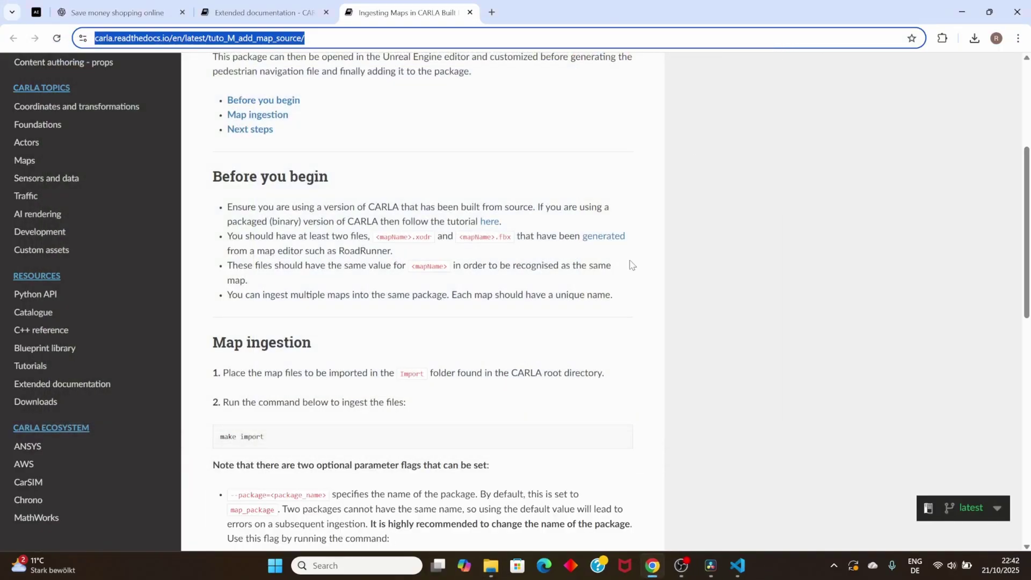
Step: Read the remaining prerequisites on matching <mapName> values and ingesting multiple uniquely named maps in one package
{"action": "left_click", "coordinate": [473, 339]}
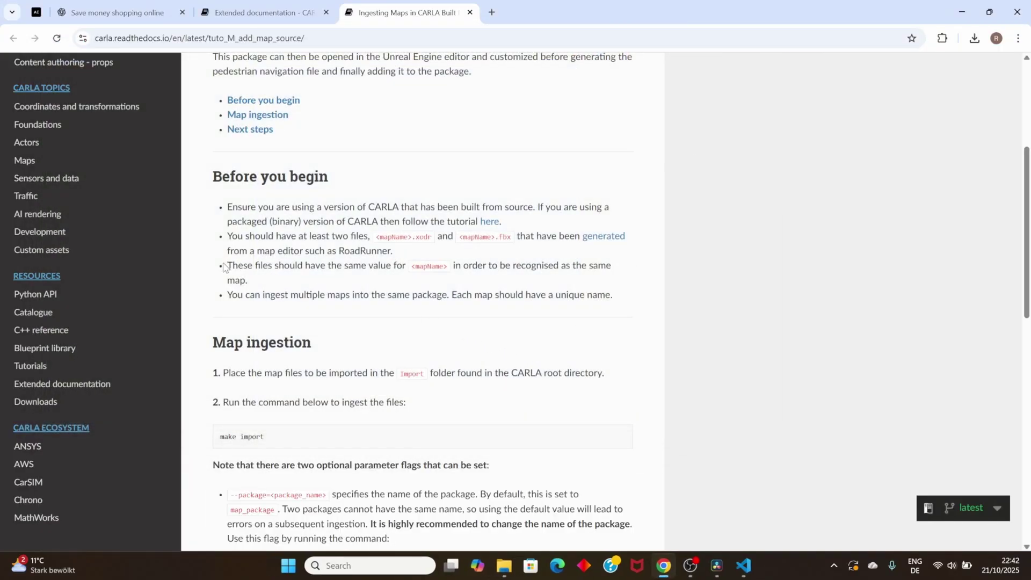
{"action": "left_click_drag", "start_coordinate": [223, 267], "coordinate": [460, 266]}
{"action": "left_click_drag", "start_coordinate": [498, 266], "coordinate": [618, 271]}
{"action": "left_click", "coordinate": [540, 275]}
{"action": "left_click", "coordinate": [239, 310]}
{"action": "left_click_drag", "start_coordinate": [227, 296], "coordinate": [473, 299]}
{"action": "double_click", "coordinate": [463, 295]}
Step: Read the first Map ingestion instruction about placing the map files in CARLA's Import folder
{"action": "scroll", "coordinate": [494, 301], "scroll_direction": "down", "scroll_amount": 3}
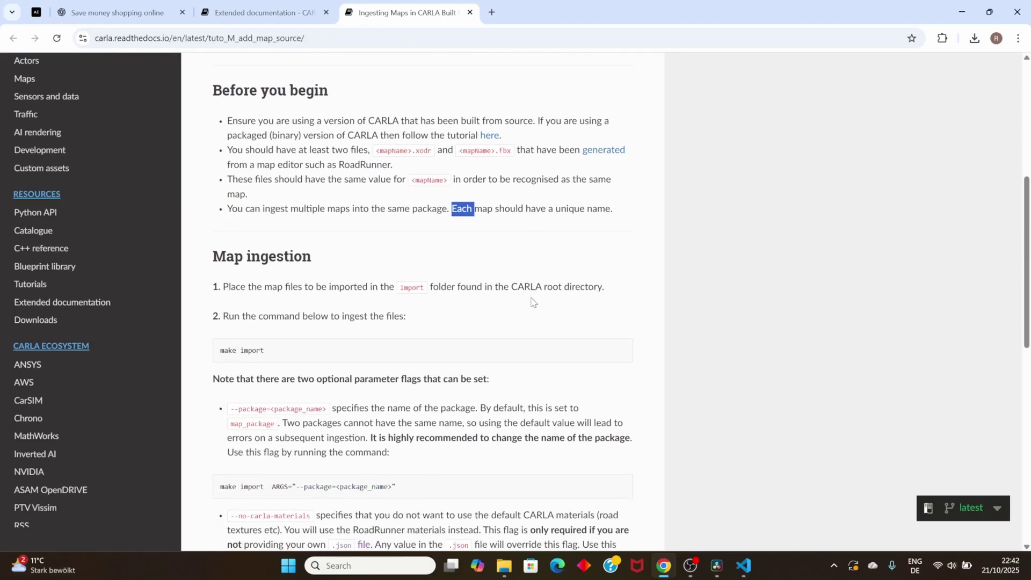
{"action": "left_click", "coordinate": [212, 335]}
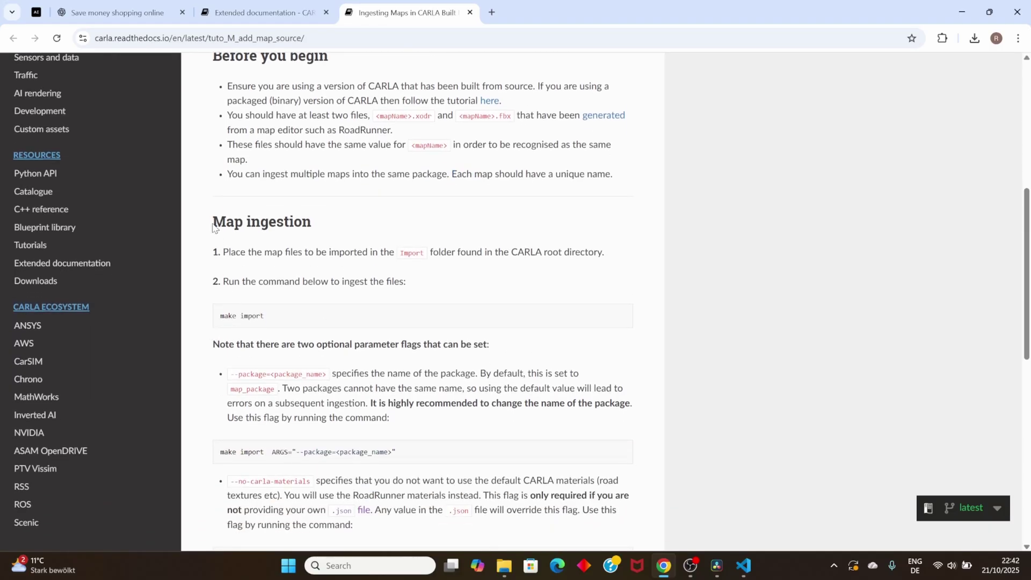
{"action": "left_click_drag", "start_coordinate": [213, 224], "coordinate": [324, 226]}
{"action": "left_click", "coordinate": [300, 223]}
{"action": "left_click_drag", "start_coordinate": [214, 223], "coordinate": [322, 230]}
{"action": "left_click", "coordinate": [303, 224]}
{"action": "left_click_drag", "start_coordinate": [213, 222], "coordinate": [352, 241]}
{"action": "left_click", "coordinate": [341, 247]}
{"action": "left_click_drag", "start_coordinate": [223, 253], "coordinate": [605, 255]}
{"action": "left_click", "coordinate": [348, 231]}
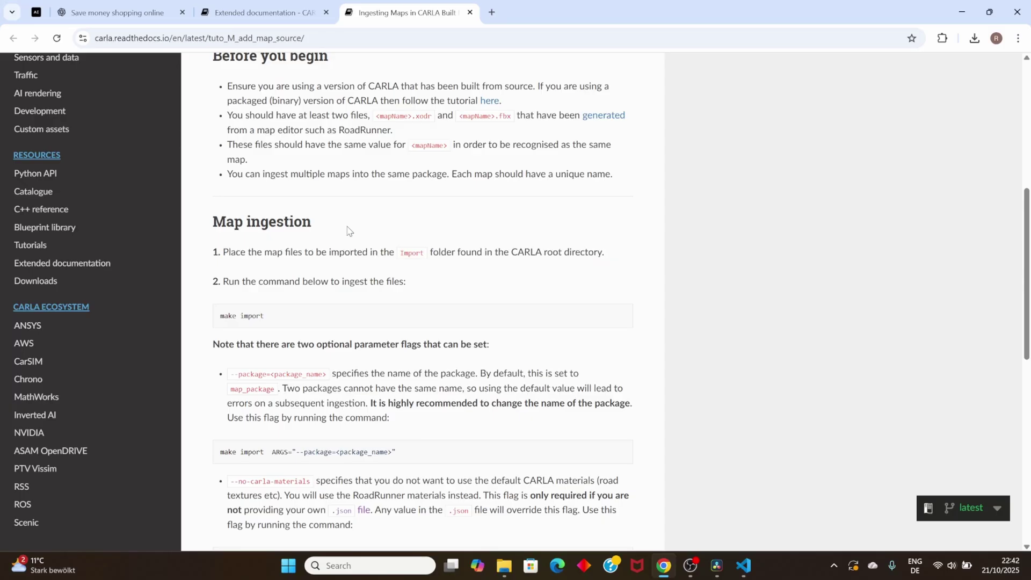
Step: Check the CARLA Map folder contents, then open the Manually prepare map package guide from the Extended documentation in a new tab
{"action": "left_click", "coordinate": [504, 566]}
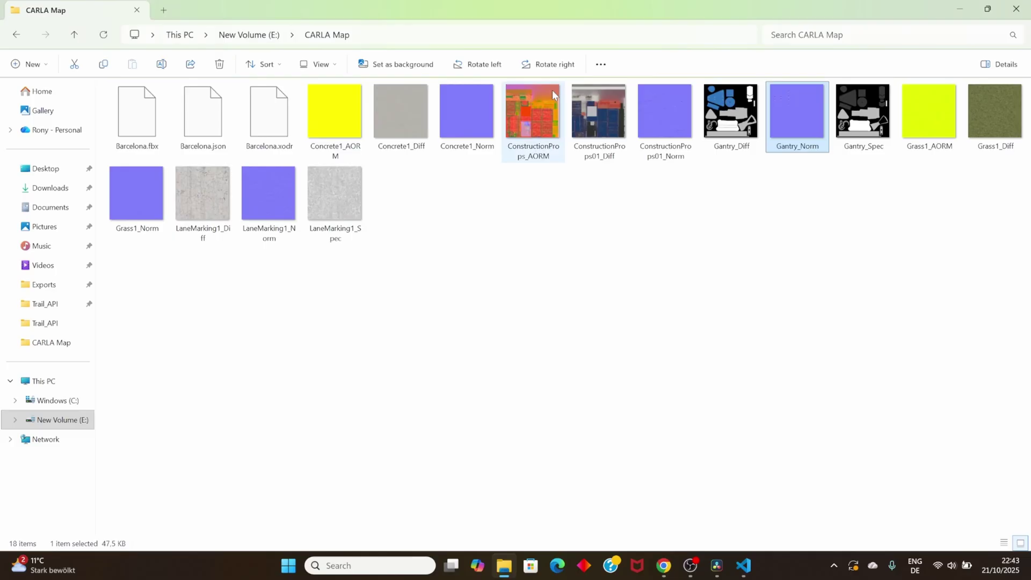
{"action": "left_click", "coordinate": [959, 9]}
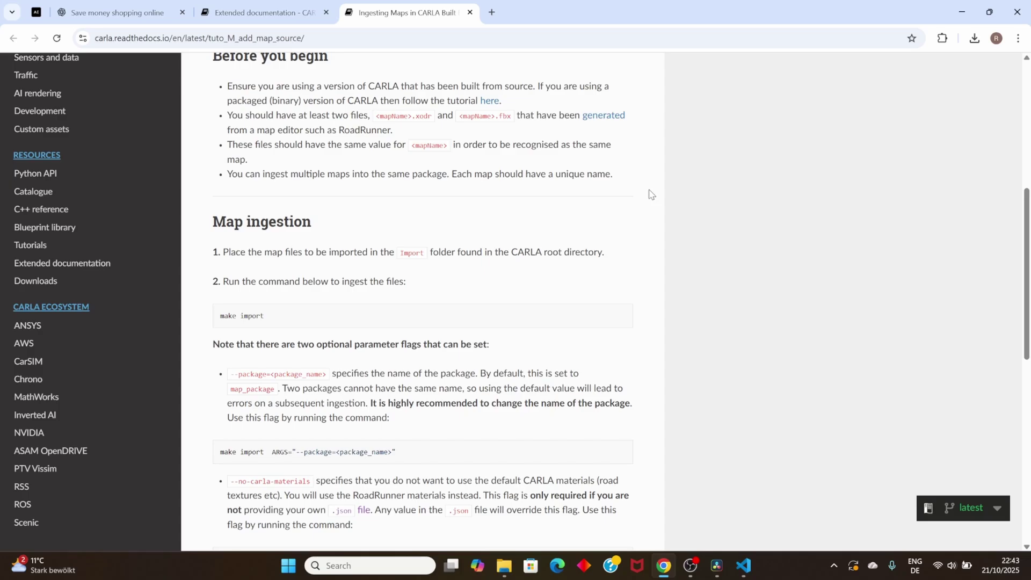
{"action": "left_click", "coordinate": [236, 12]}
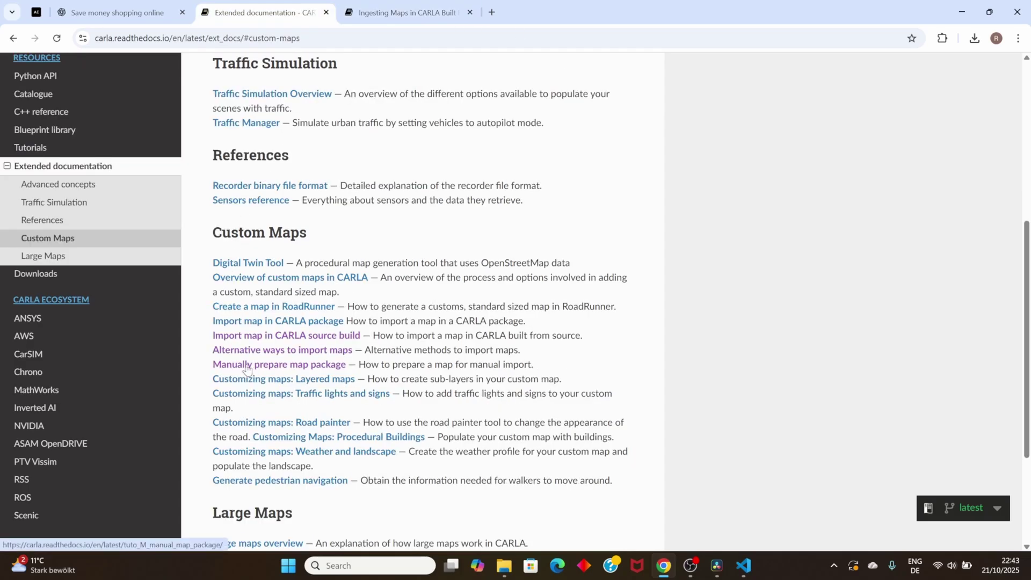
{"action": "left_click_drag", "start_coordinate": [208, 366], "coordinate": [323, 370]}
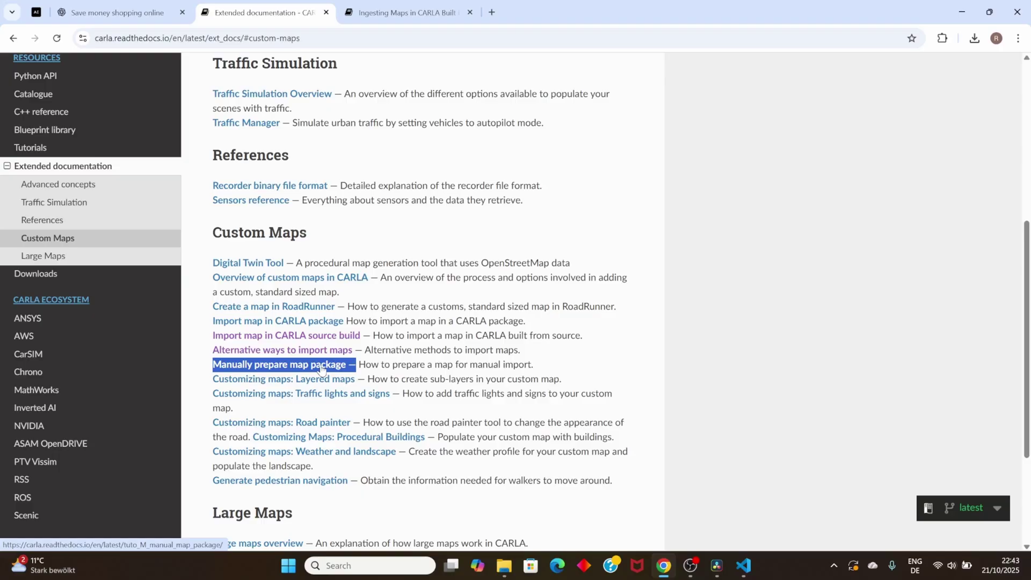
{"action": "middle_click", "coordinate": [321, 369]}
{"action": "left_click", "coordinate": [548, 12]}
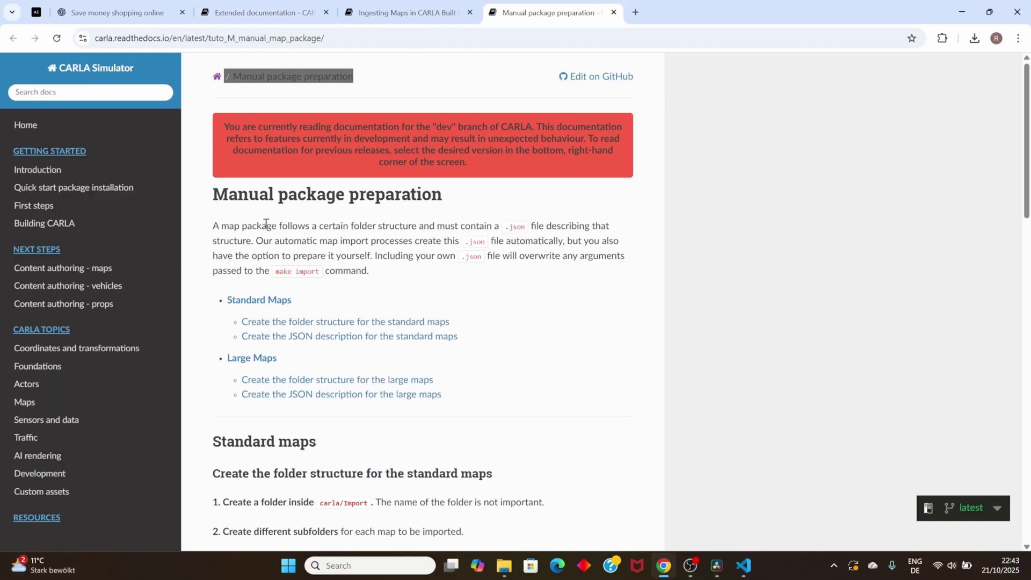
Step: Read the Manual package preparation introduction about the required folder structure and the option to prepare the .json file yourself
{"action": "left_click_drag", "start_coordinate": [215, 194], "coordinate": [443, 195]}
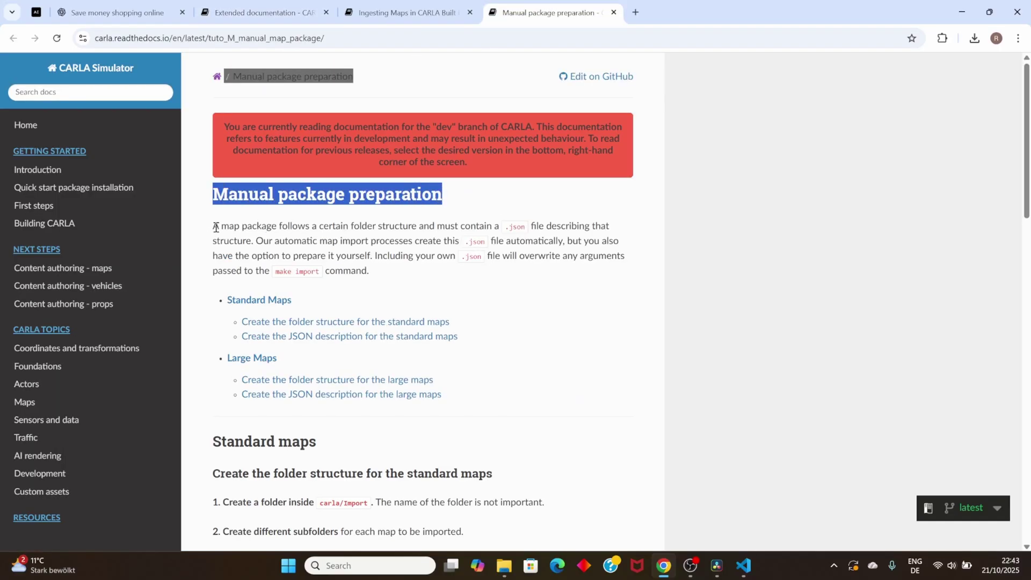
{"action": "left_click_drag", "start_coordinate": [216, 227], "coordinate": [416, 227]}
{"action": "left_click", "coordinate": [352, 224]}
{"action": "left_click_drag", "start_coordinate": [493, 227], "coordinate": [584, 227]}
{"action": "left_click", "coordinate": [508, 227]}
{"action": "left_click_drag", "start_coordinate": [332, 240], "coordinate": [593, 241]}
{"action": "left_click_drag", "start_coordinate": [257, 255], "coordinate": [369, 255]}
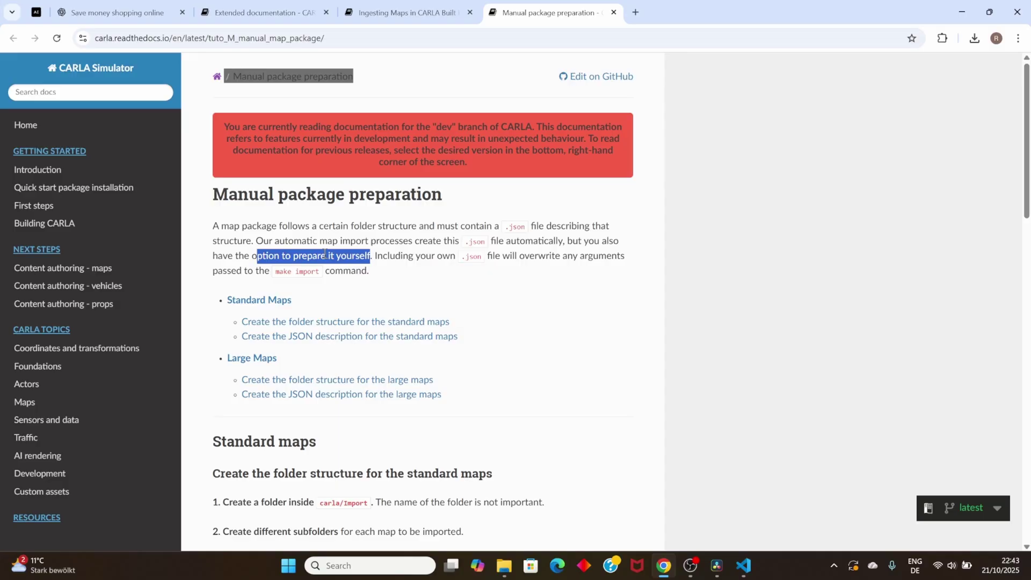
Step: Go to the Standard maps section and read the instructions for creating its folder structure
{"action": "scroll", "coordinate": [368, 290], "scroll_direction": "down", "scroll_amount": 3}
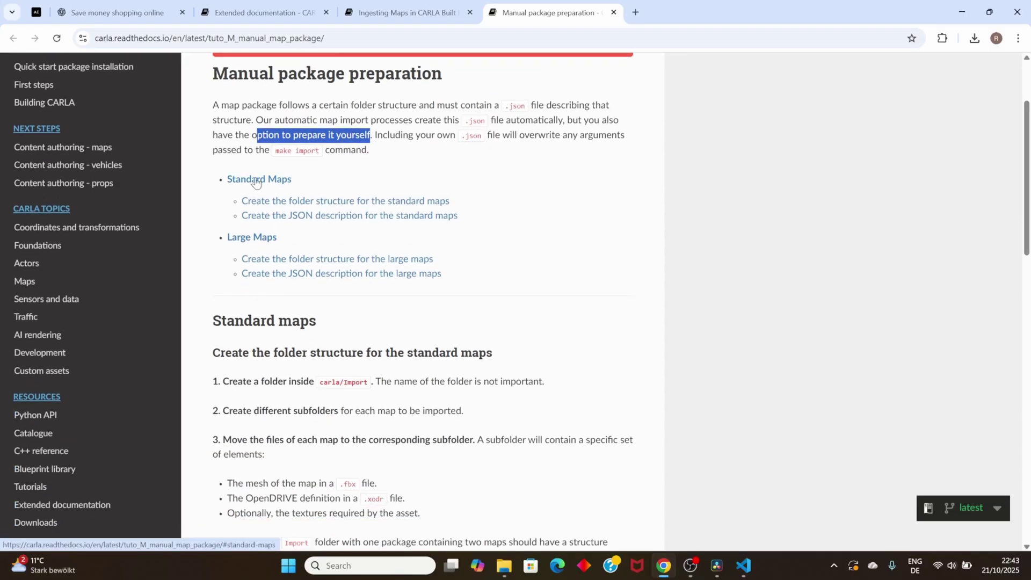
{"action": "left_click", "coordinate": [240, 177]}
{"action": "left_click_drag", "start_coordinate": [338, 95], "coordinate": [364, 95]}
{"action": "left_click", "coordinate": [314, 121]}
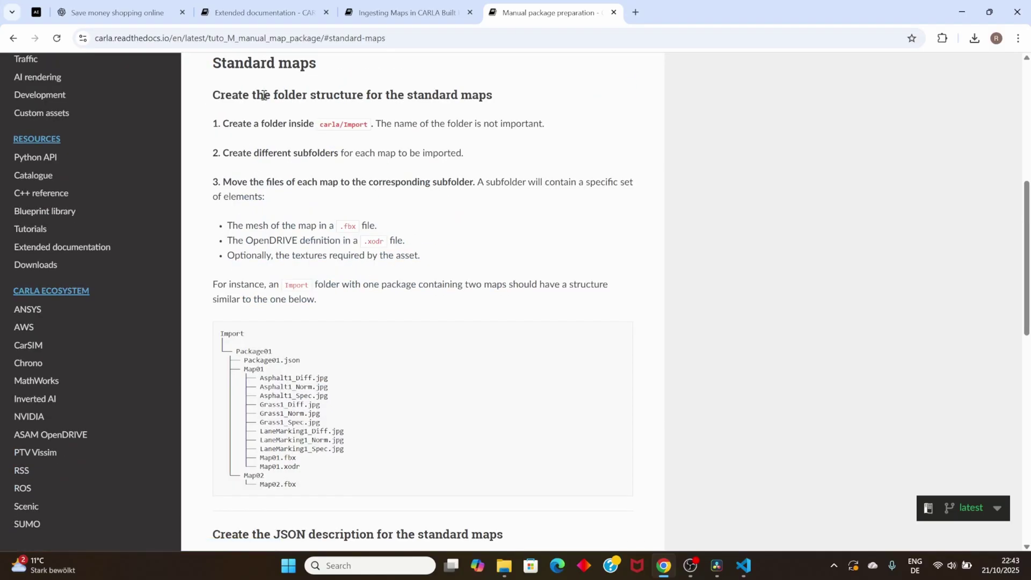
{"action": "left_click_drag", "start_coordinate": [272, 95], "coordinate": [345, 95]}
{"action": "left_click_drag", "start_coordinate": [451, 95], "coordinate": [489, 100]}
{"action": "left_click", "coordinate": [329, 145]}
Step: Switch to the CARLA Map folder in File Explorer and arrange it side by side with the Standard maps guide
{"action": "left_click", "coordinate": [503, 565]}
{"action": "left_click", "coordinate": [475, 26]}
{"action": "left_click", "coordinate": [862, 243]}
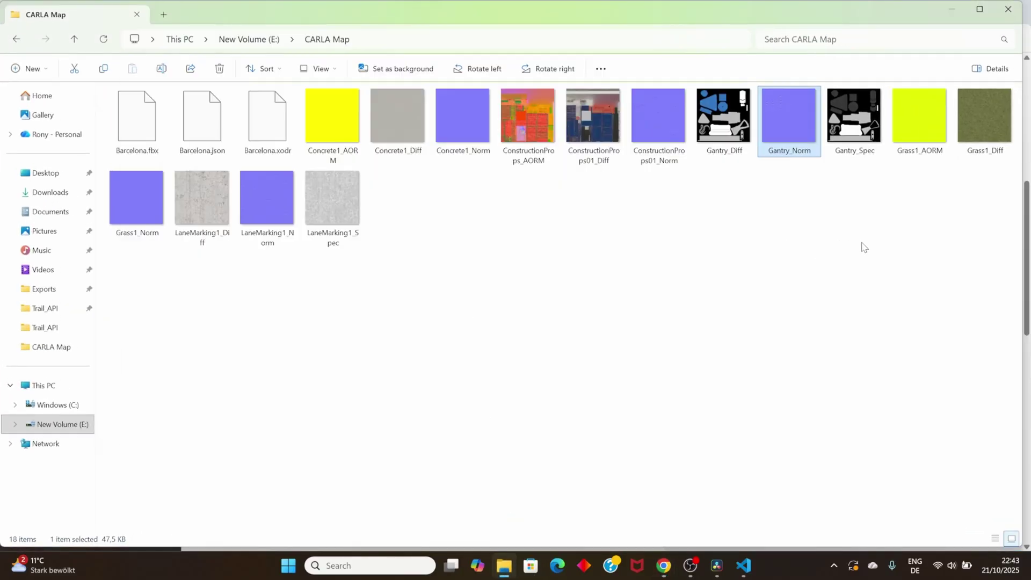
{"action": "key", "text": "super+Right"}
{"action": "left_click", "coordinate": [248, 210]}
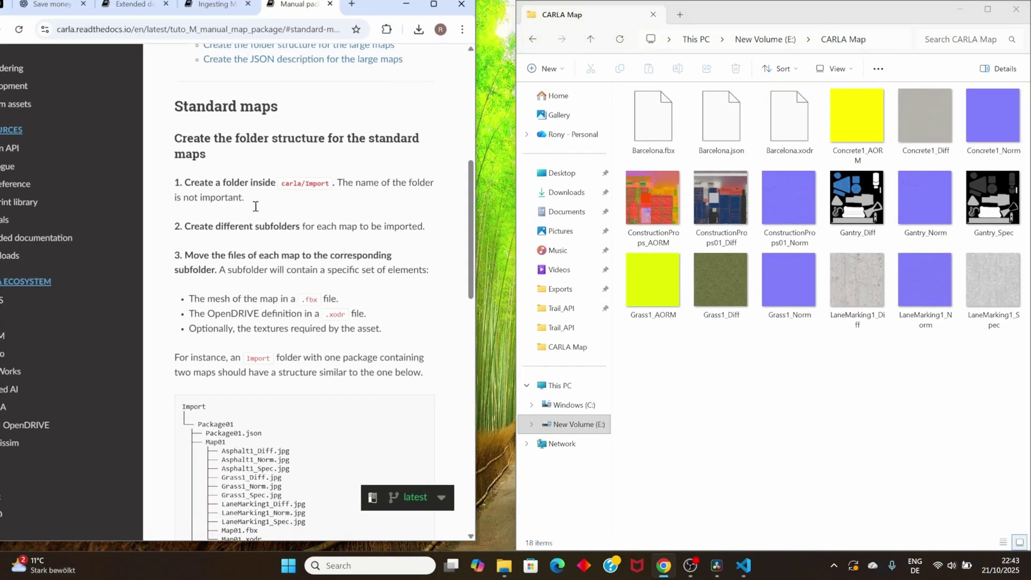
Step: Browse to drive E: and open the Import folder inside the carla directory
{"action": "left_click", "coordinate": [746, 40]}
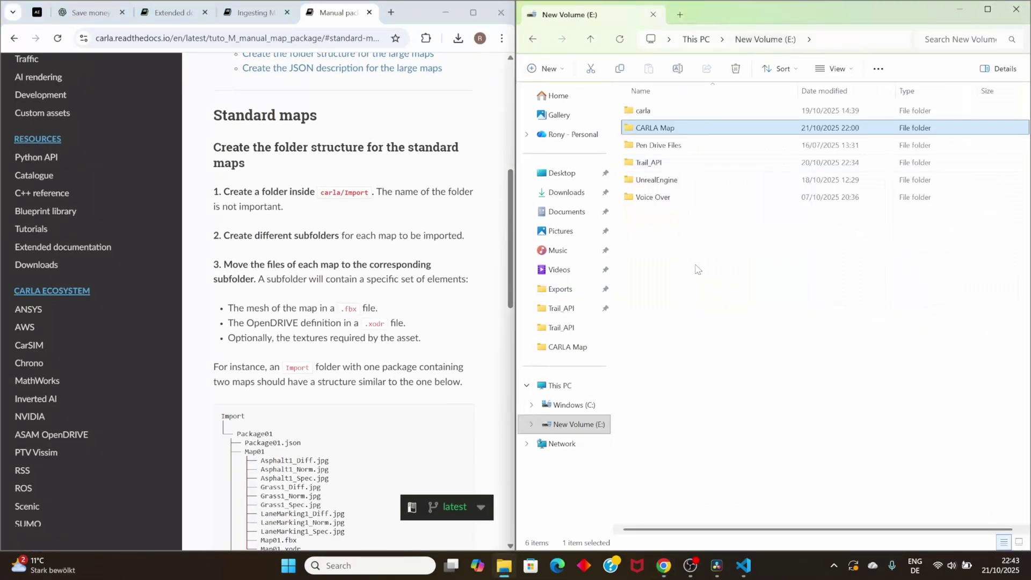
{"action": "double_click", "coordinate": [653, 110]}
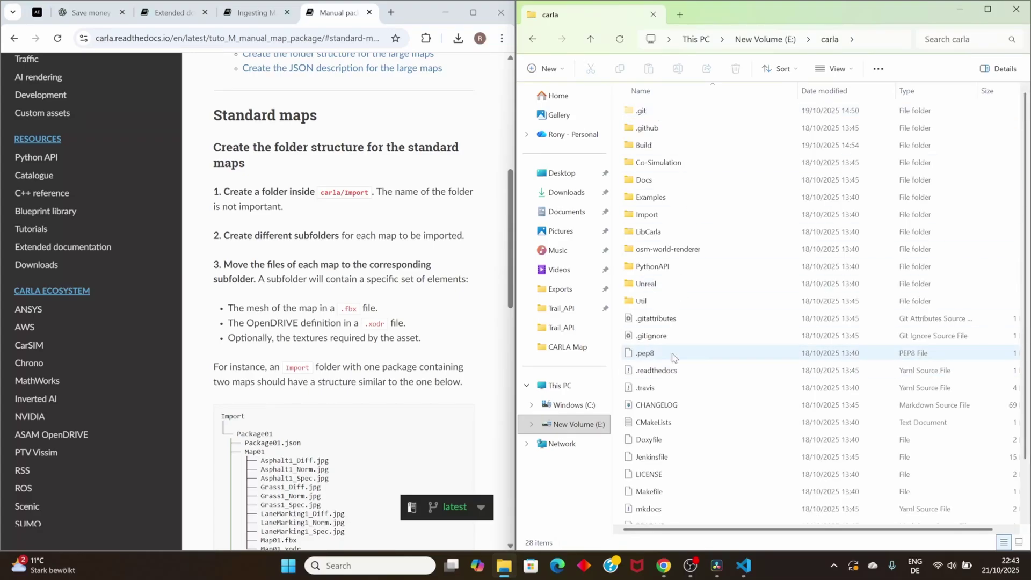
{"action": "double_click", "coordinate": [685, 217]}
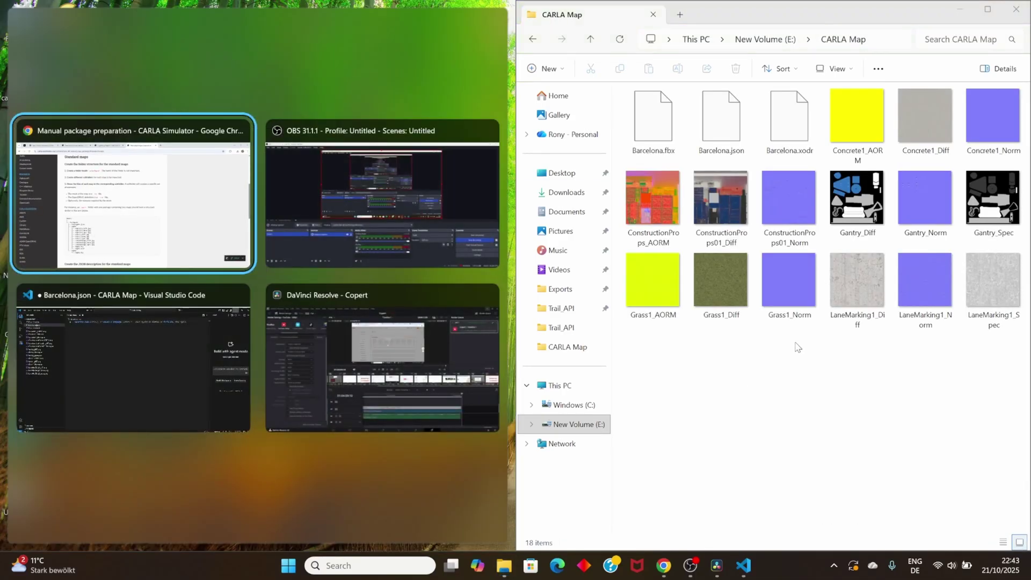
{"action": "key", "text": "Return"}
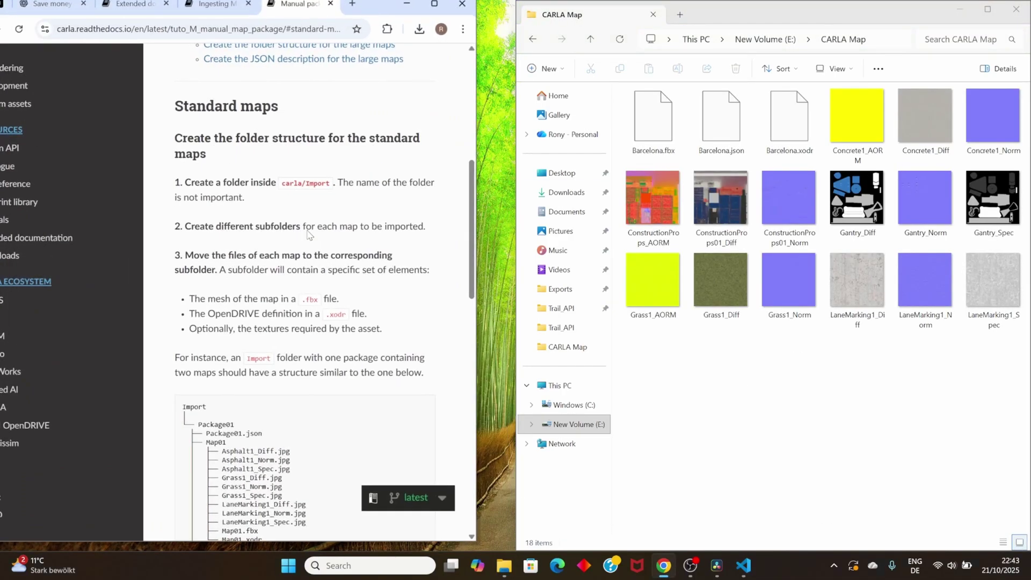
{"action": "left_click", "coordinate": [748, 40]}
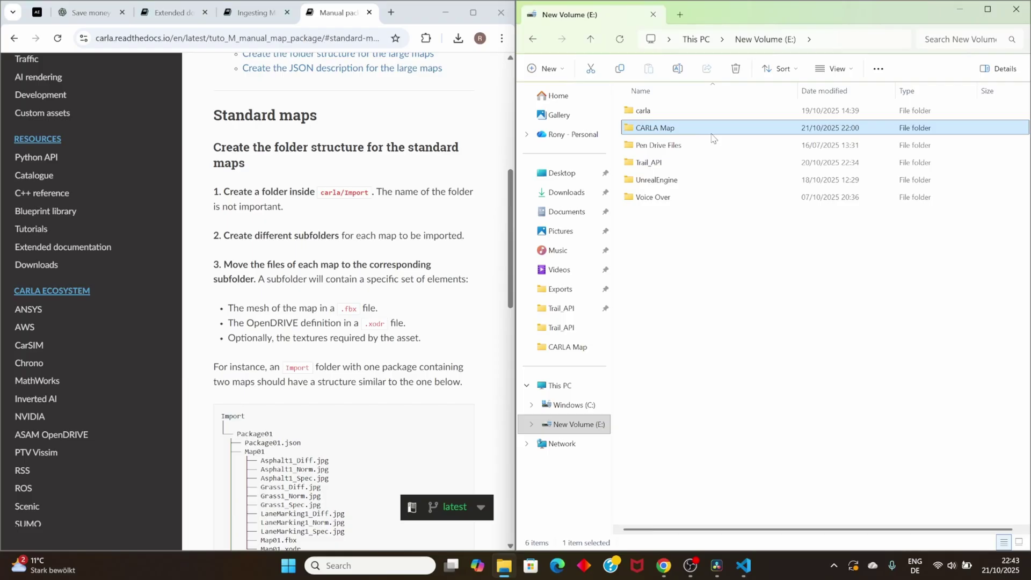
{"action": "double_click", "coordinate": [642, 111]}
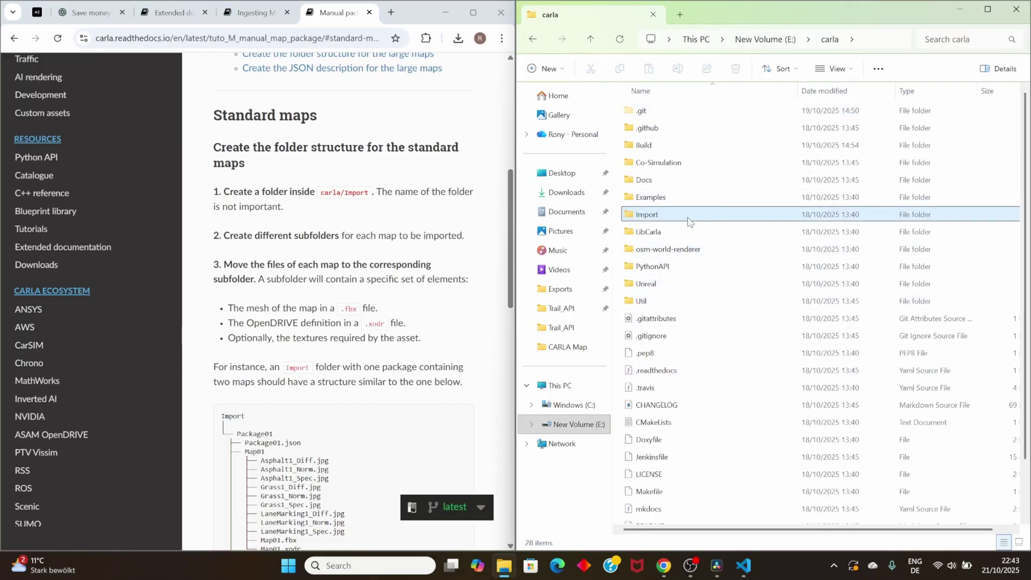
{"action": "double_click", "coordinate": [690, 217]}
Step: Create a package folder named Barcelona inside carla's Import folder and open it
{"action": "scroll", "coordinate": [357, 205], "scroll_direction": "down", "scroll_amount": 1}
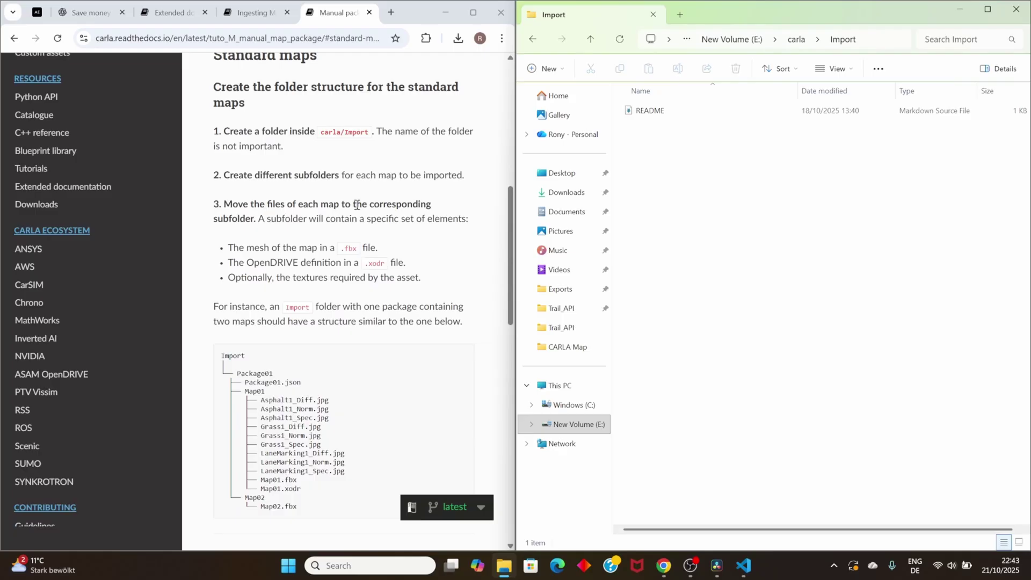
{"action": "right_click", "coordinate": [665, 168]}
{"action": "mouse_move", "coordinate": [717, 268]}
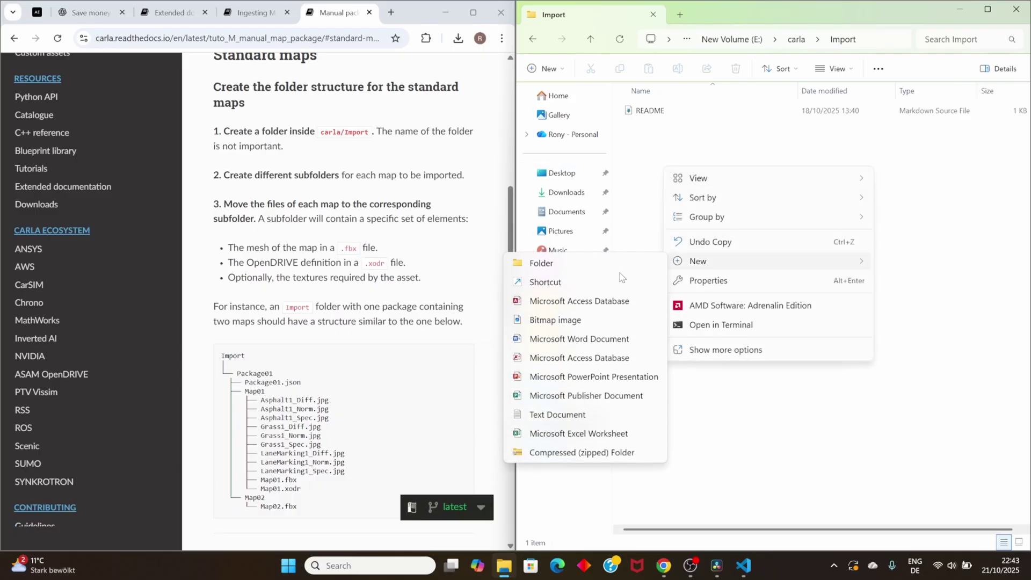
{"action": "left_click", "coordinate": [555, 259]}
{"action": "type", "text": "Ba"}
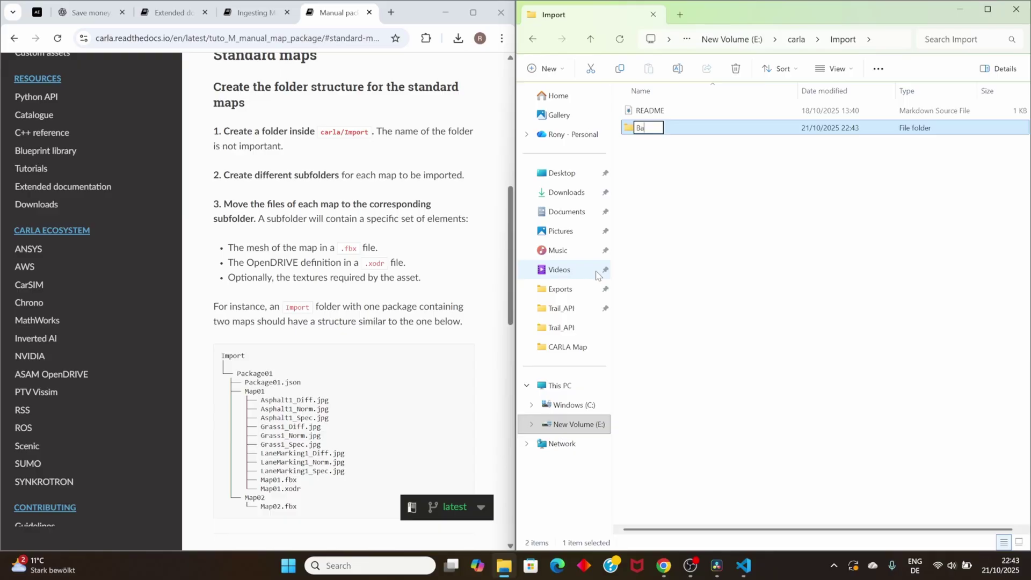
{"action": "type", "text": "rcelona"}
{"action": "key", "text": "Return"}
{"action": "key", "text": "Return"}
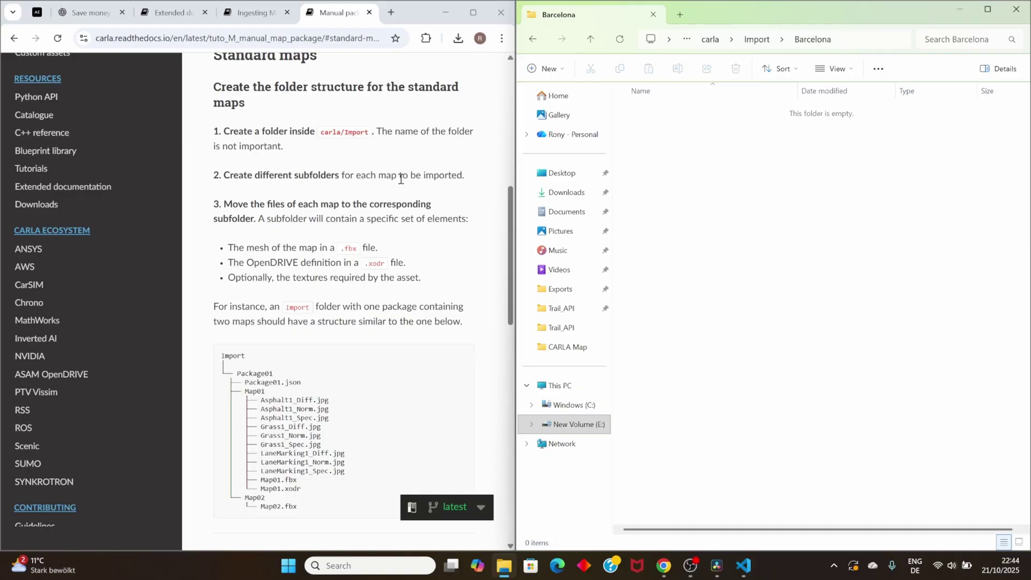
Step: Read in the guide which elements each map subfolder must contain, starting with the .fbx mesh
{"action": "left_click", "coordinate": [221, 217]}
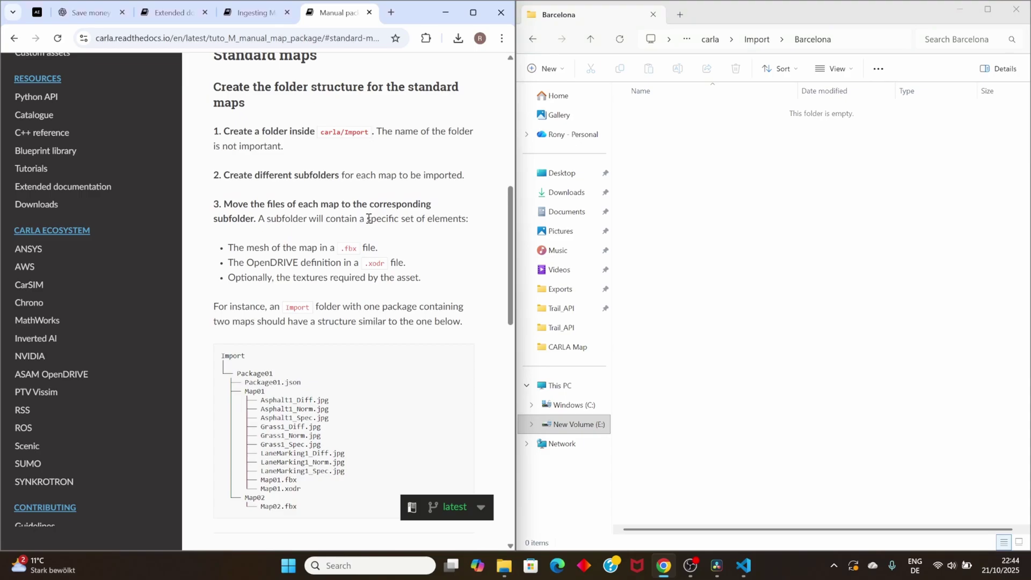
{"action": "left_click_drag", "start_coordinate": [367, 218], "coordinate": [440, 222]}
{"action": "left_click_drag", "start_coordinate": [228, 250], "coordinate": [336, 248]}
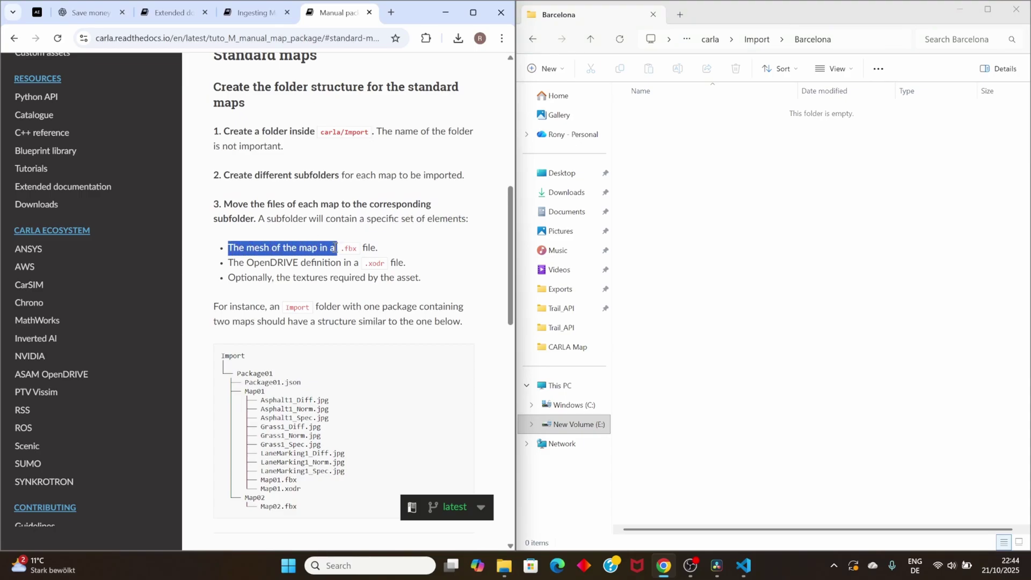
{"action": "left_click", "coordinate": [307, 246]}
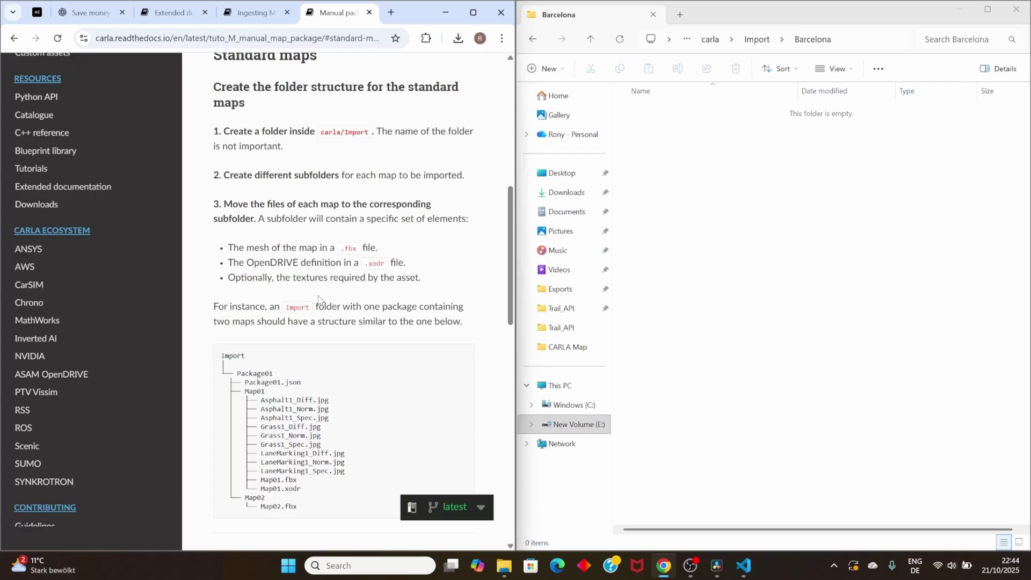
Step: Examine the guide's example Import structure, comparing the Package01 folder, its .json file and the Map01 subfolder with the Barcelona folder
{"action": "scroll", "coordinate": [318, 299], "scroll_direction": "down", "scroll_amount": 3}
{"action": "left_click_drag", "start_coordinate": [222, 234], "coordinate": [321, 387]}
{"action": "left_click", "coordinate": [764, 162]}
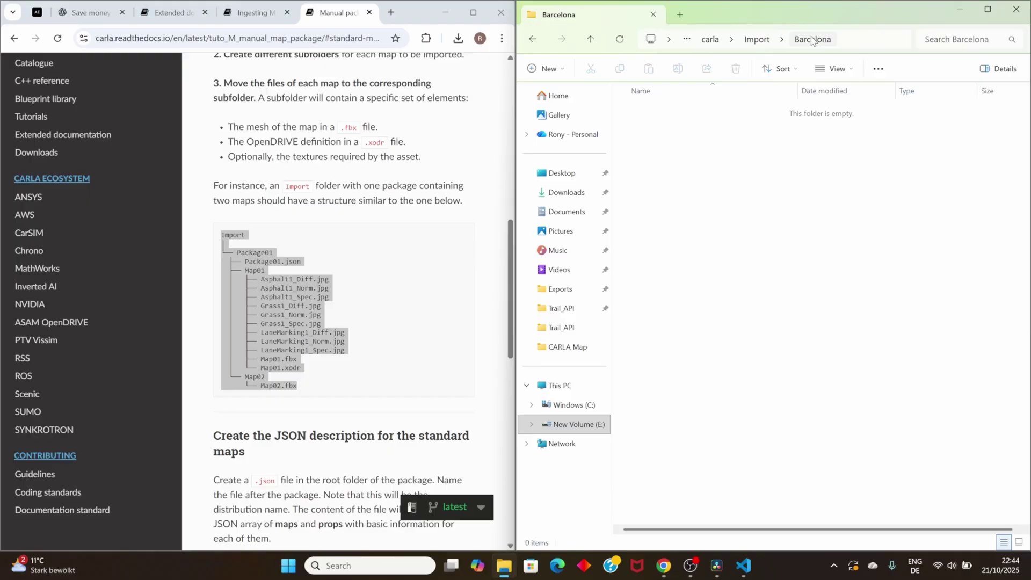
{"action": "left_click", "coordinate": [253, 273]}
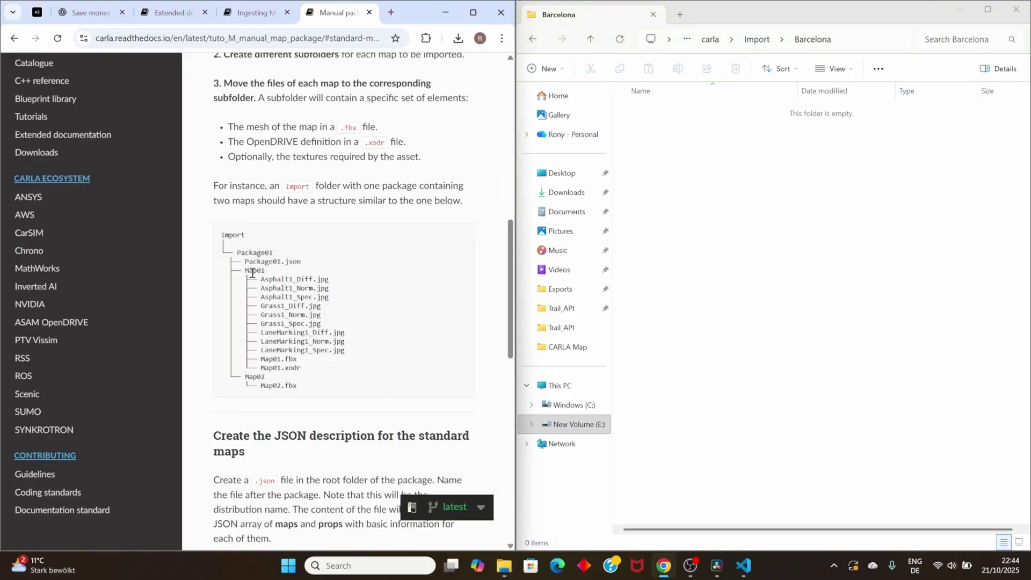
{"action": "double_click", "coordinate": [289, 263]}
{"action": "left_click", "coordinate": [254, 263]}
{"action": "left_click", "coordinate": [847, 241]}
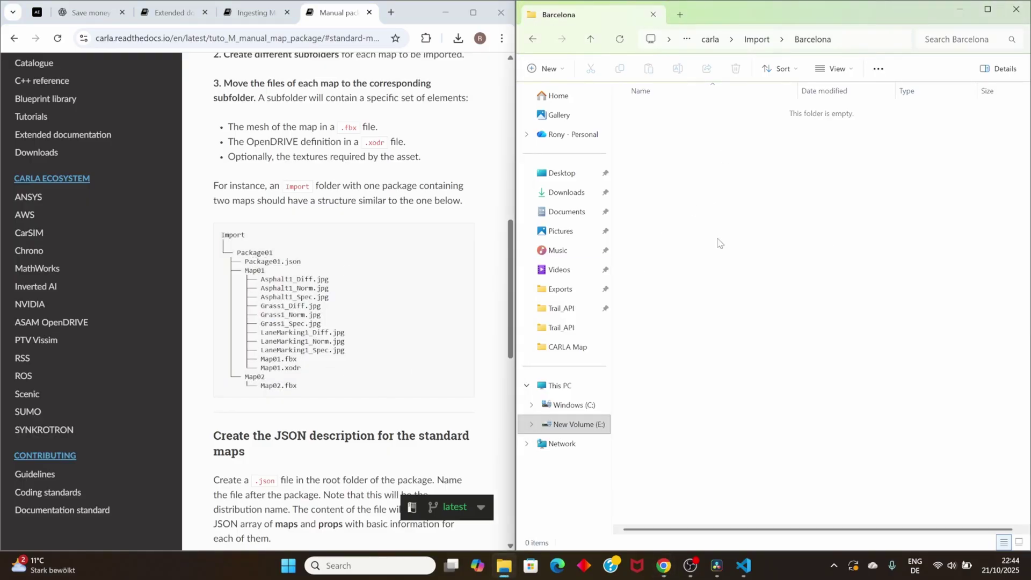
{"action": "left_click", "coordinate": [239, 262]}
{"action": "double_click", "coordinate": [255, 270]}
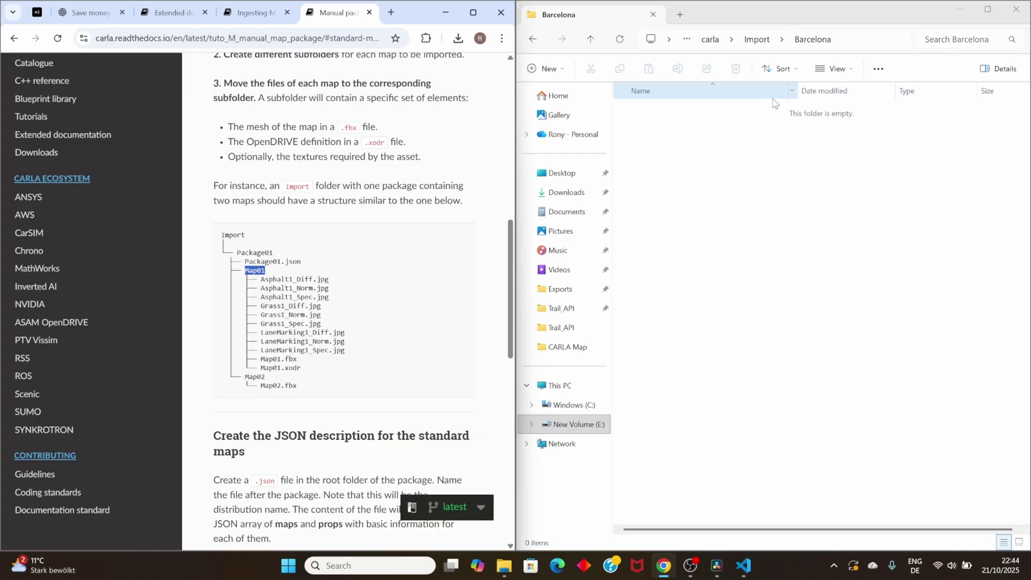
Step: Create a map subfolder also named Barcelona inside the Barcelona package folder
{"action": "left_click", "coordinate": [707, 156]}
{"action": "right_click", "coordinate": [696, 211]}
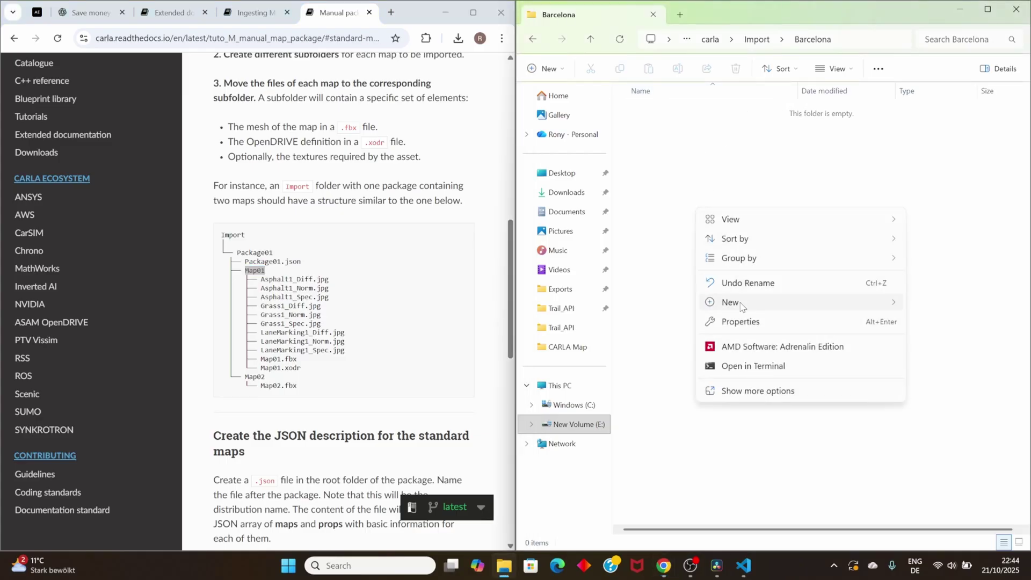
{"action": "mouse_move", "coordinate": [741, 306]}
{"action": "left_click", "coordinate": [647, 307]}
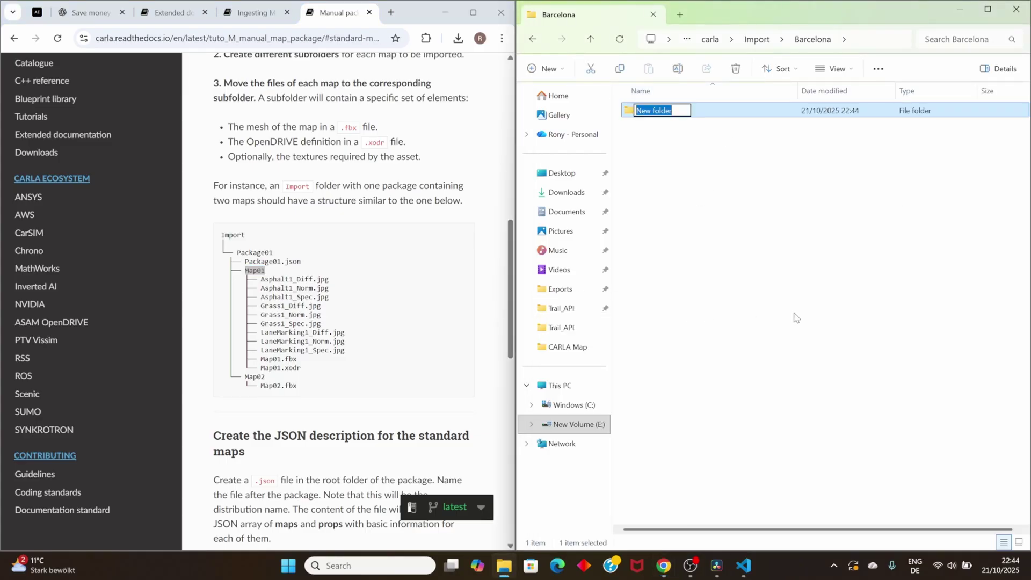
{"action": "type", "text": "Barcelona"}
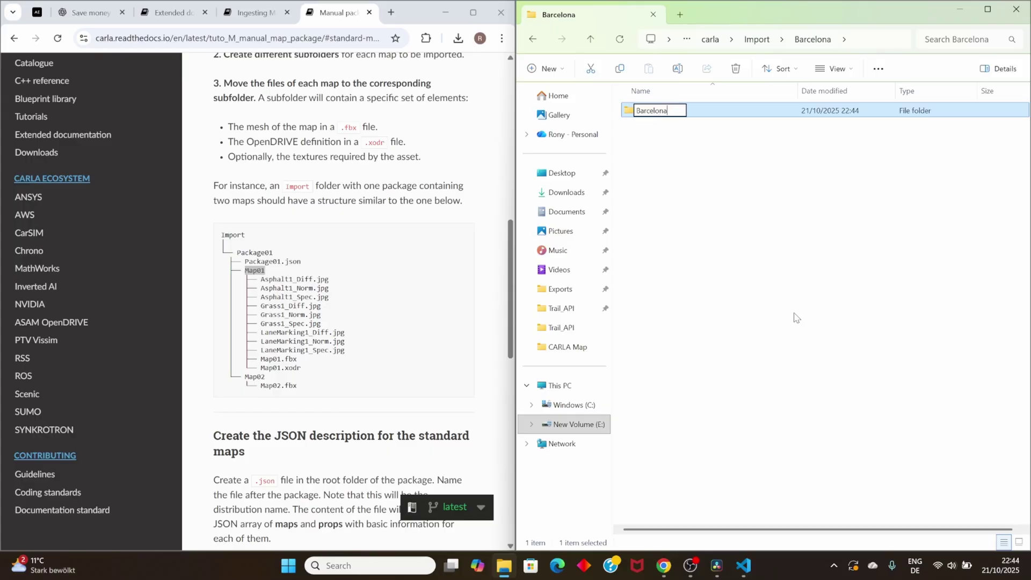
{"action": "key", "text": "Return"}
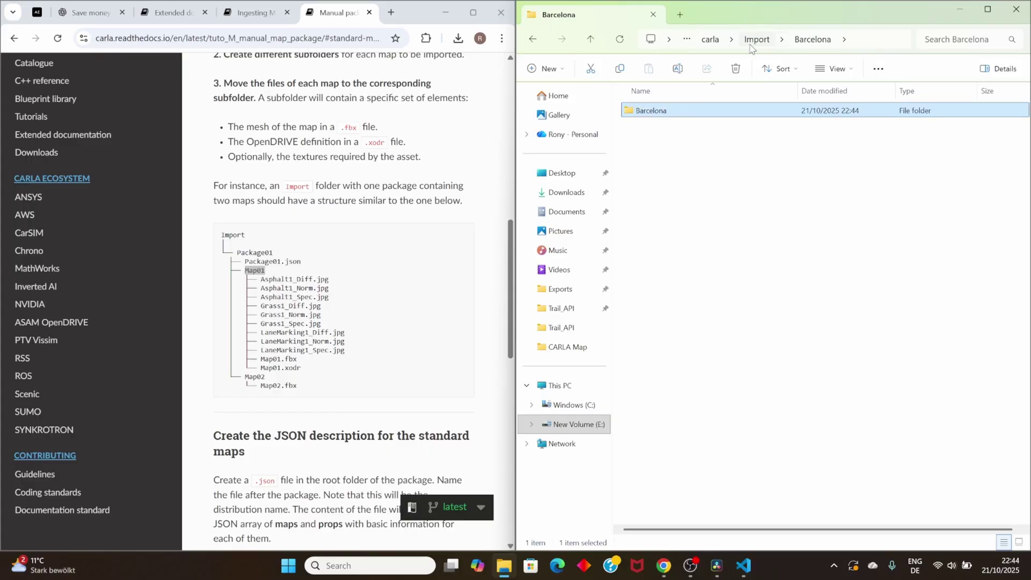
Step: Go back up to the New Volume (E:) drive and open the CARLA Map folder
{"action": "left_click", "coordinate": [718, 45]}
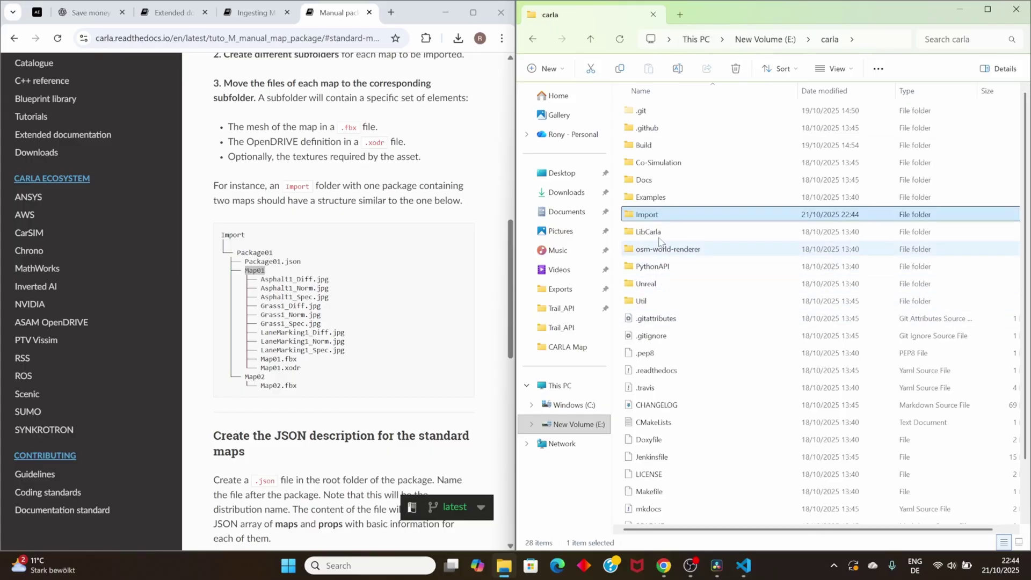
{"action": "left_click", "coordinate": [747, 43]}
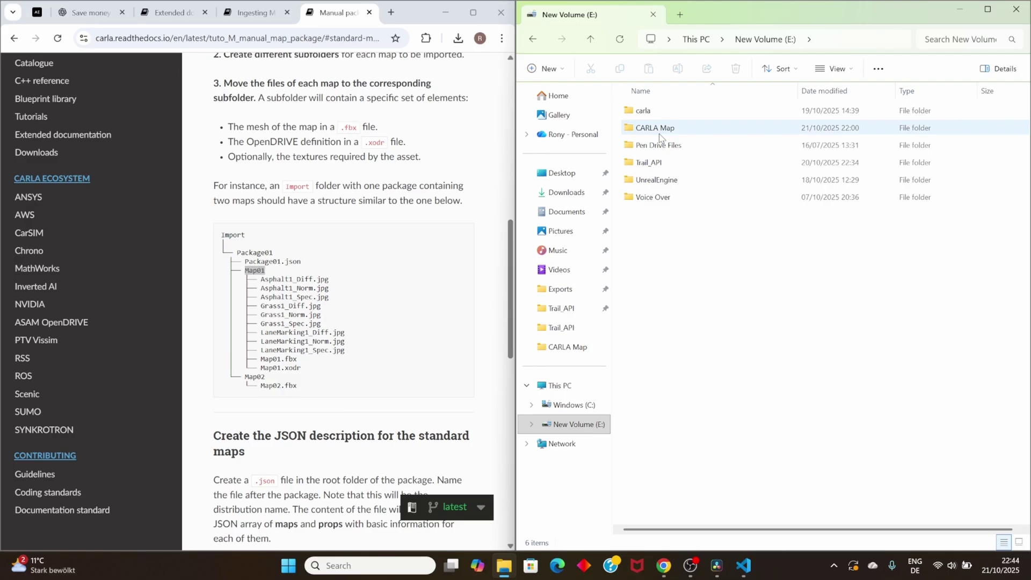
{"action": "double_click", "coordinate": [660, 134]}
Step: Copy Barcelona.fbx, Barcelona.xodr and all the texture images from the CARLA Map folder, leaving out Barcelona.json
{"action": "left_click", "coordinate": [658, 150]}
{"action": "left_click", "coordinate": [790, 120], "text": "ctrl"}
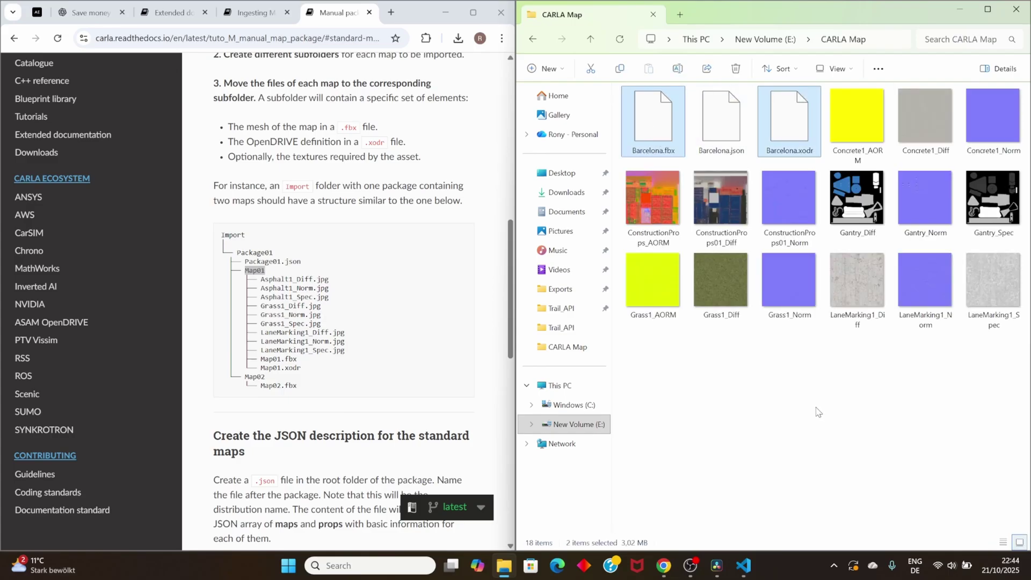
{"action": "left_click", "coordinate": [857, 125], "text": "ctrl"}
{"action": "left_click", "coordinate": [925, 124], "text": "ctrl"}
{"action": "left_click", "coordinate": [992, 129], "text": "ctrl"}
{"action": "left_click", "coordinate": [983, 218], "text": "ctrl"}
{"action": "left_click", "coordinate": [988, 282], "text": "ctrl"}
{"action": "left_click", "coordinate": [924, 282], "text": "ctrl"}
{"action": "left_click", "coordinate": [921, 212], "text": "ctrl"}
{"action": "left_click", "coordinate": [857, 212], "text": "ctrl"}
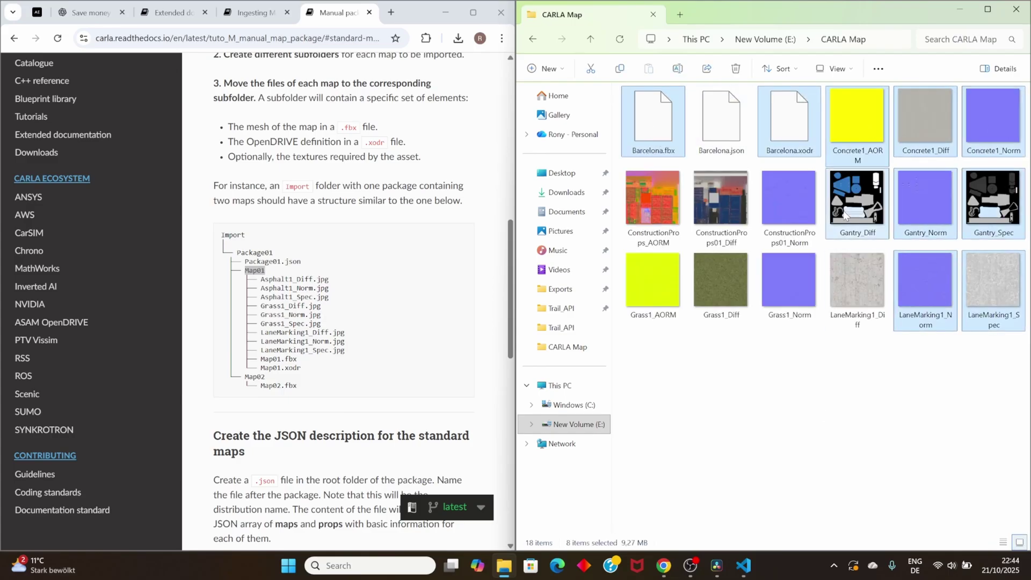
{"action": "left_click", "coordinate": [646, 218], "text": "ctrl"}
{"action": "left_click", "coordinate": [653, 282], "text": "ctrl"}
{"action": "left_click", "coordinate": [703, 282], "text": "ctrl"}
{"action": "right_click", "coordinate": [728, 292]}
{"action": "left_click", "coordinate": [788, 169]}
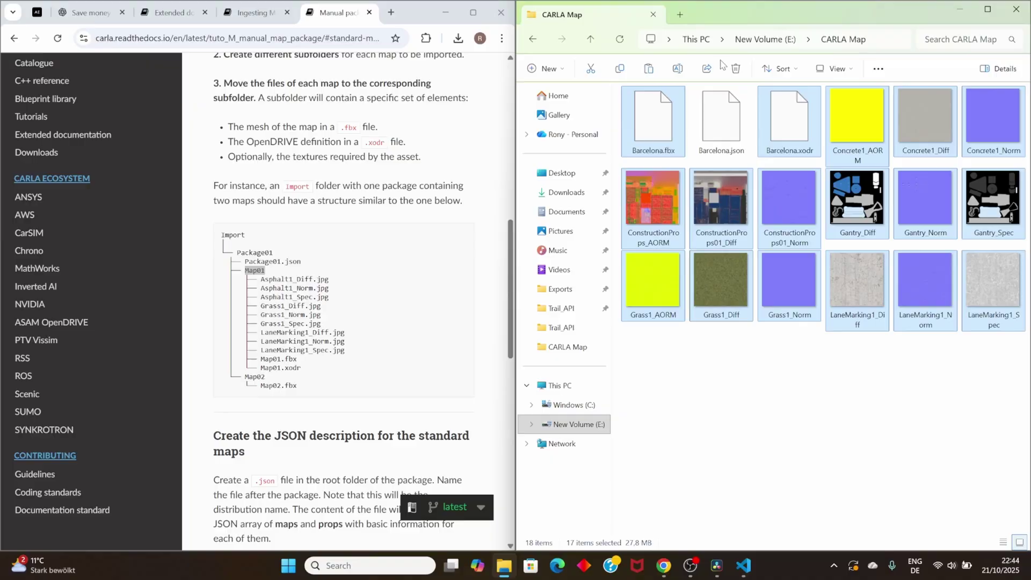
Step: Paste the copied map files into the inner Barcelona subfolder under carla's Import folder, and return to the Barcelona package folder
{"action": "left_click", "coordinate": [738, 42]}
{"action": "double_click", "coordinate": [642, 110]}
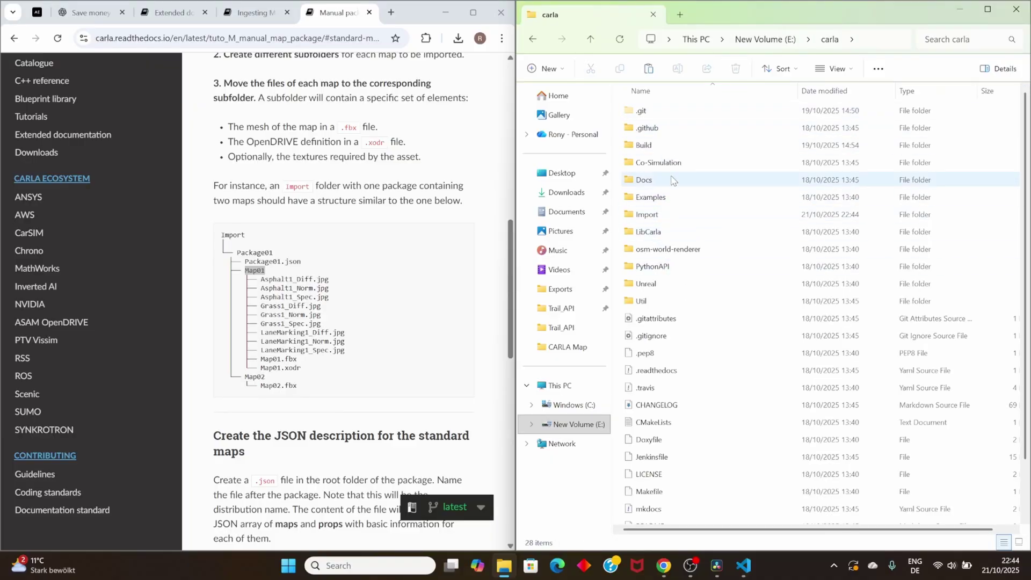
{"action": "left_click", "coordinate": [660, 217]}
{"action": "double_click", "coordinate": [647, 216]}
{"action": "double_click", "coordinate": [646, 110]}
{"action": "double_click", "coordinate": [647, 110]}
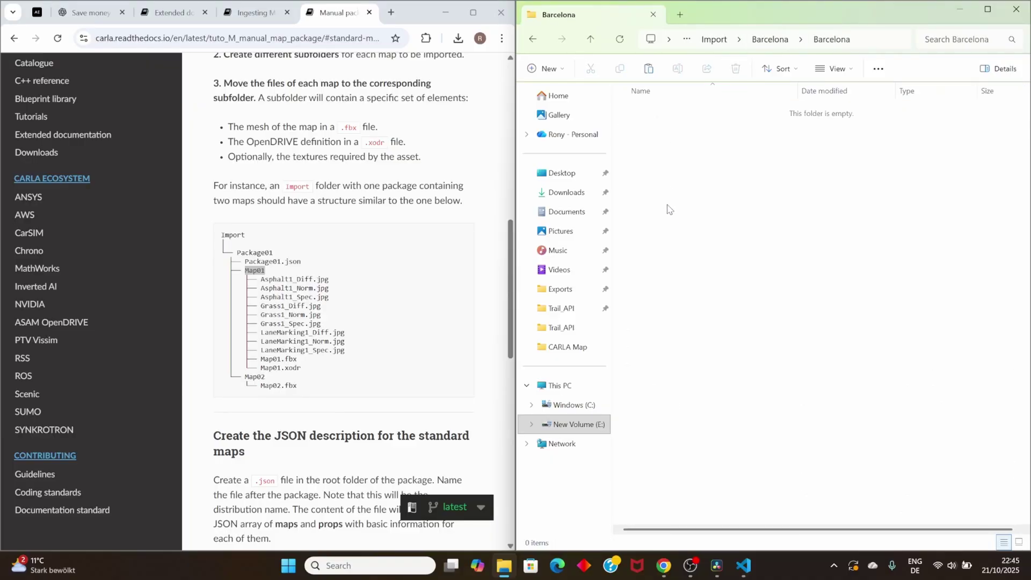
{"action": "key", "text": "ctrl+a"}
{"action": "left_click", "coordinate": [771, 40]}
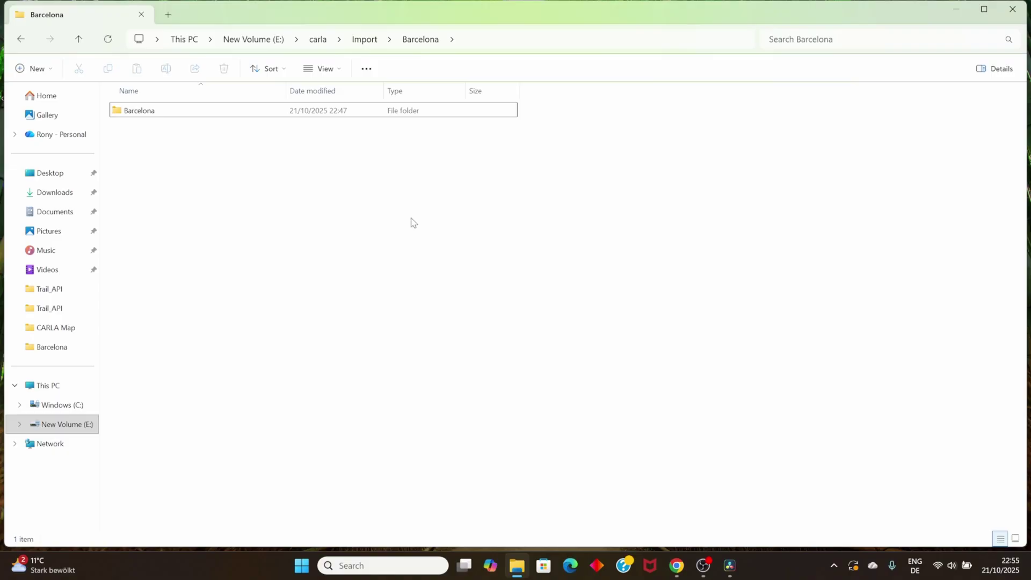
Step: Create a new text document in the Barcelona package folder and name it Barcelona.json, accepting the extension change
{"action": "right_click", "coordinate": [330, 178]}
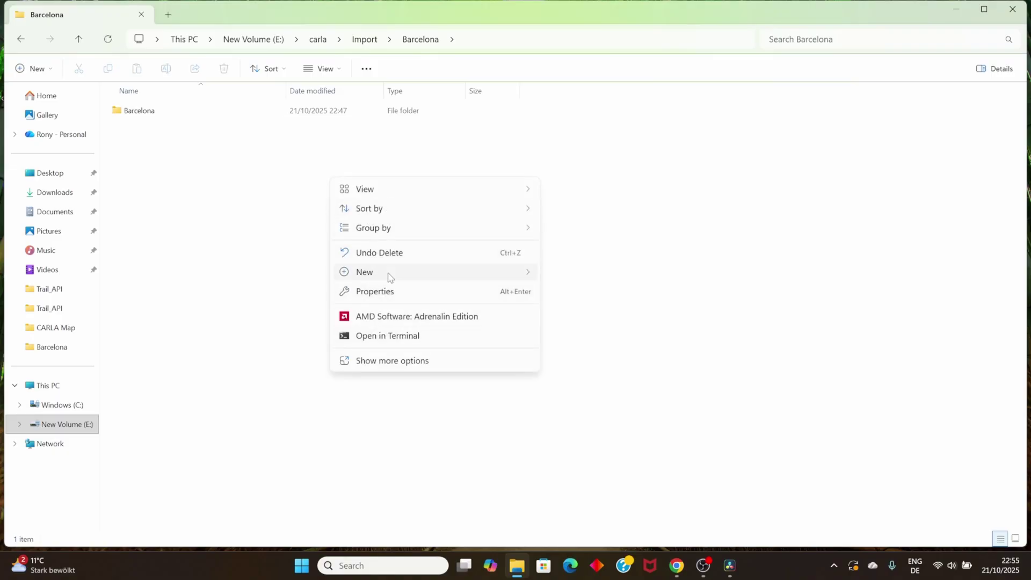
{"action": "mouse_move", "coordinate": [390, 277]}
{"action": "left_click", "coordinate": [587, 429]}
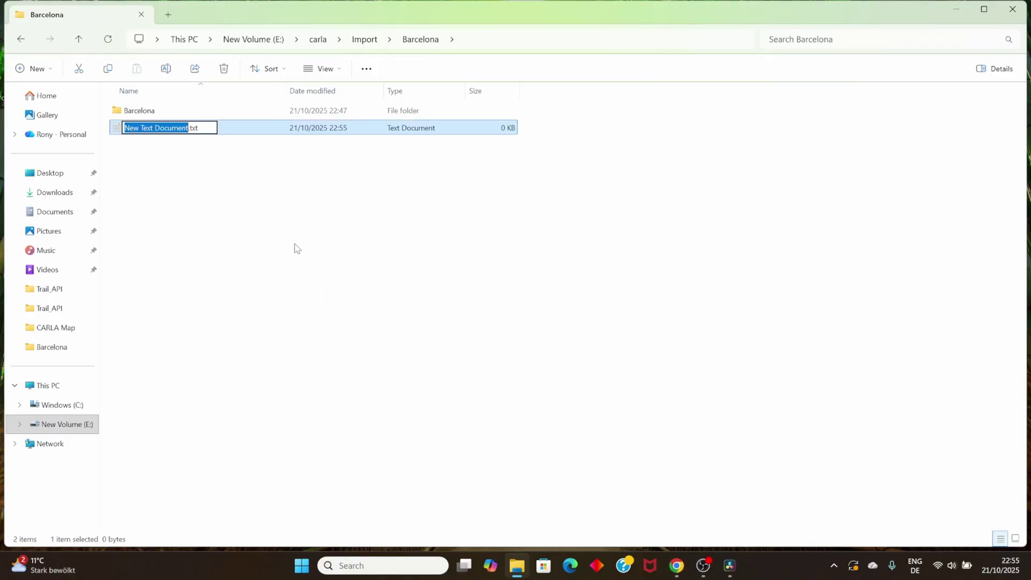
{"action": "type", "text": "Barce"}
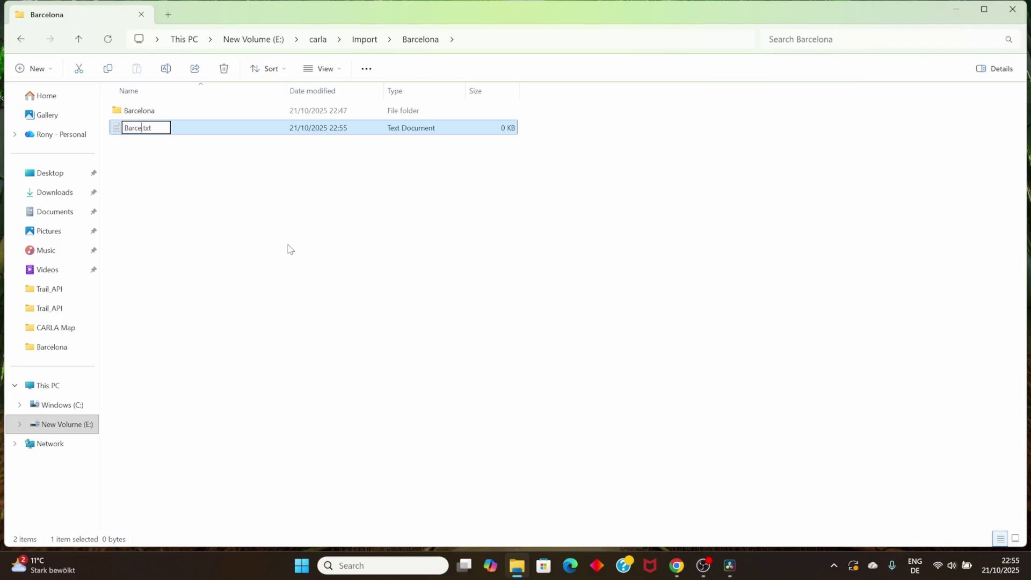
{"action": "type", "text": "lona"}
{"action": "key", "text": "BackSpace"}
{"action": "key", "text": "BackSpace"}
{"action": "key", "text": "BackSpace"}
{"action": "type", "text": "json"}
{"action": "key", "text": "Return"}
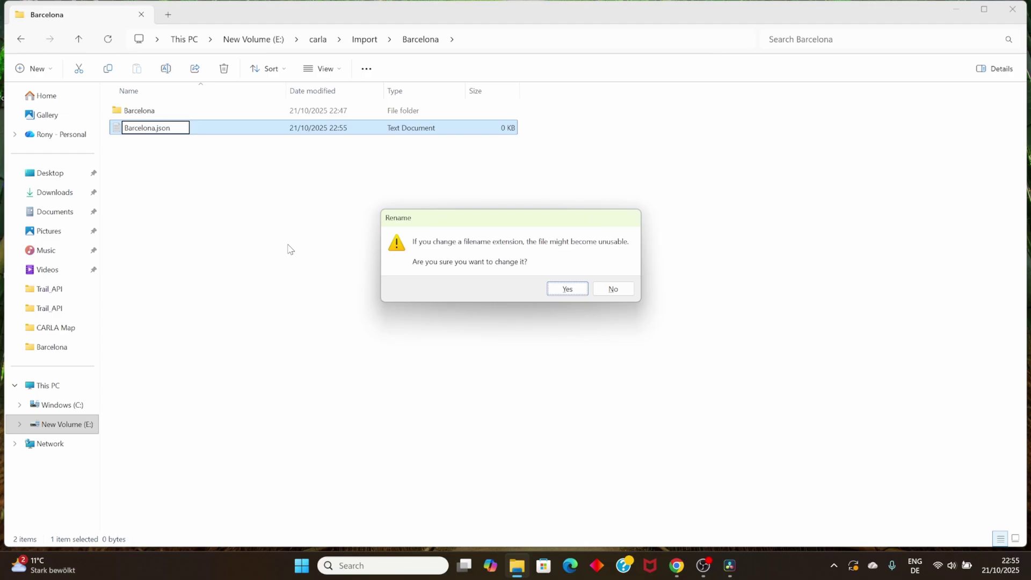
{"action": "left_click", "coordinate": [568, 289]}
{"action": "left_click", "coordinate": [336, 284]}
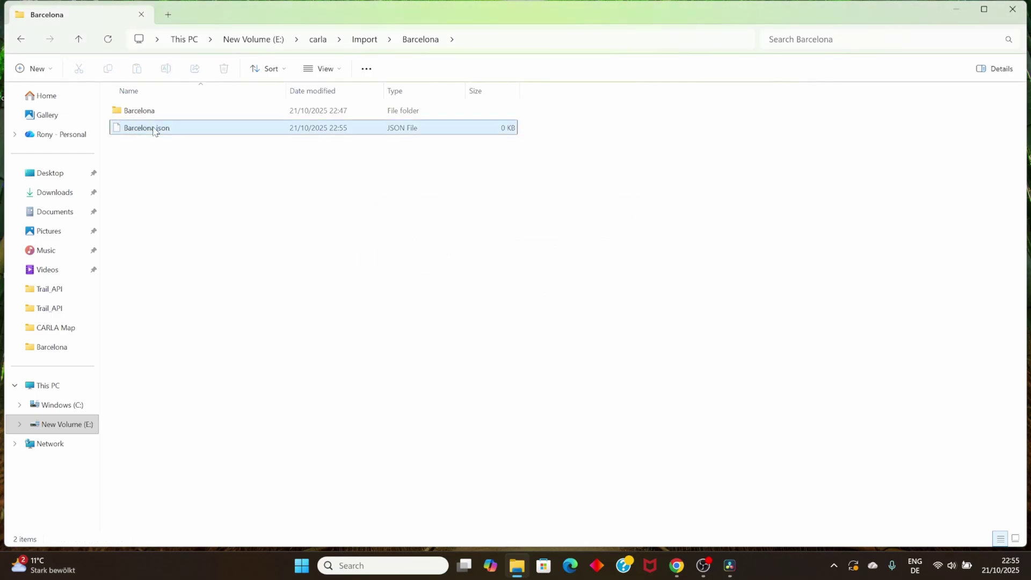
Step: Open Barcelona.json in Visual Studio Code
{"action": "left_click", "coordinate": [166, 130]}
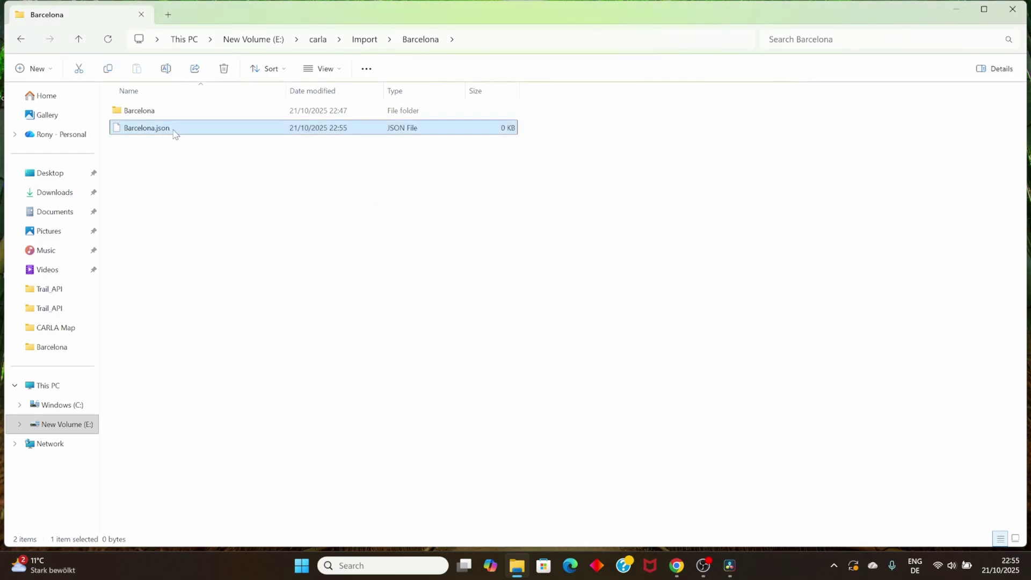
{"action": "right_click", "coordinate": [174, 133]}
{"action": "mouse_move", "coordinate": [240, 204]}
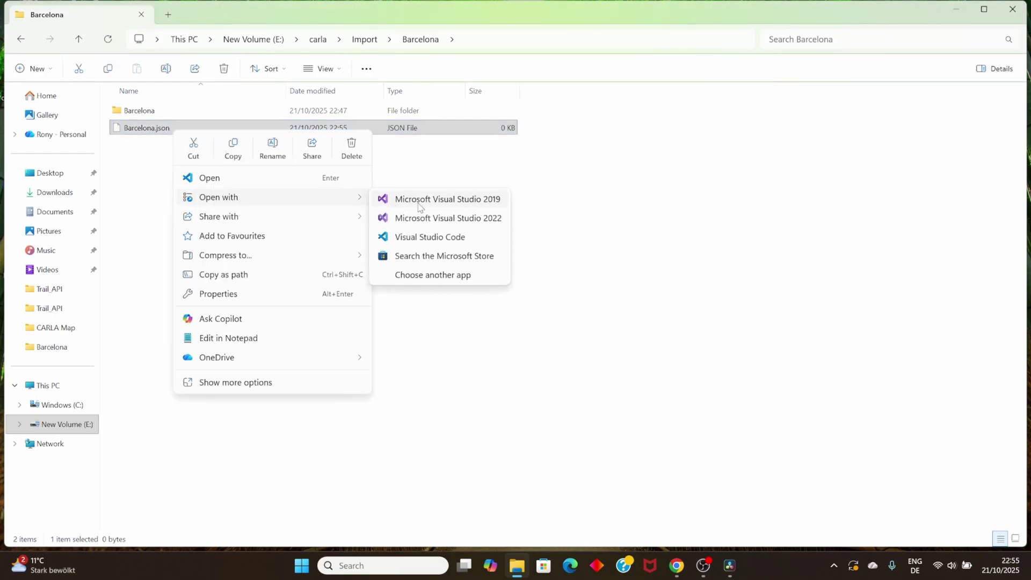
{"action": "left_click", "coordinate": [424, 237]}
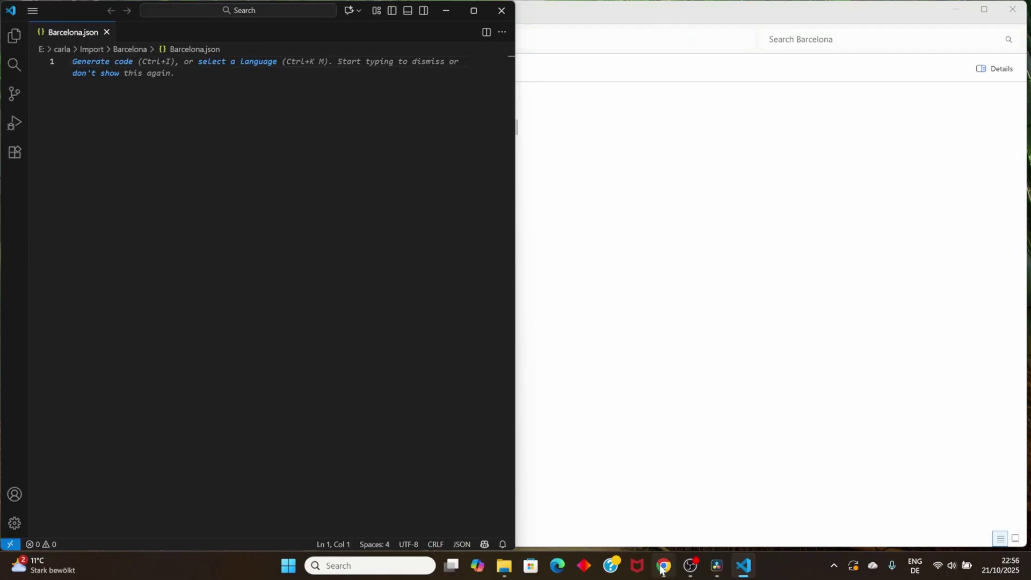
Step: Switch to the manual package guide in Chrome and review the example folder structure and the JSON description section for standard maps
{"action": "left_click", "coordinate": [663, 565]}
{"action": "left_click", "coordinate": [527, 12]}
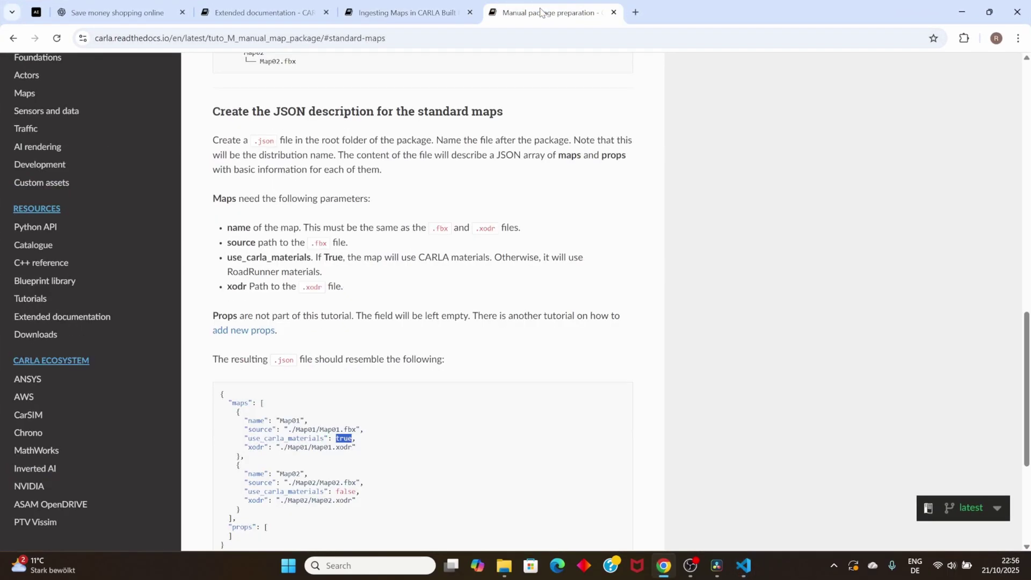
{"action": "scroll", "coordinate": [337, 280], "scroll_direction": "down", "scroll_amount": 1}
{"action": "scroll", "coordinate": [273, 269], "scroll_direction": "up", "scroll_amount": 8}
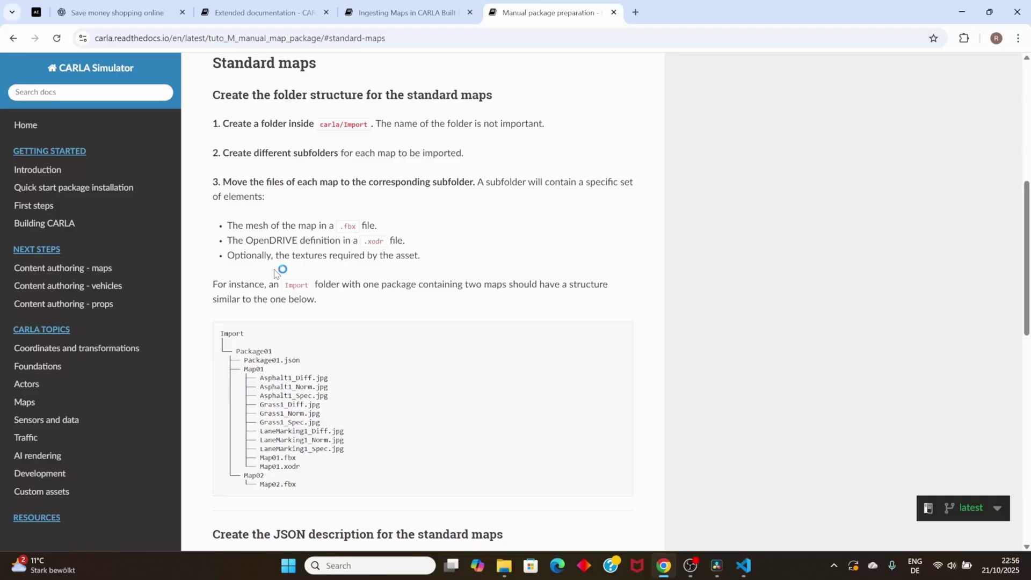
{"action": "scroll", "coordinate": [280, 272], "scroll_direction": "down", "scroll_amount": 3}
{"action": "left_click_drag", "start_coordinate": [220, 151], "coordinate": [297, 304]}
{"action": "left_click_drag", "start_coordinate": [213, 353], "coordinate": [513, 352]}
{"action": "scroll", "coordinate": [514, 352], "scroll_direction": "down", "scroll_amount": 7}
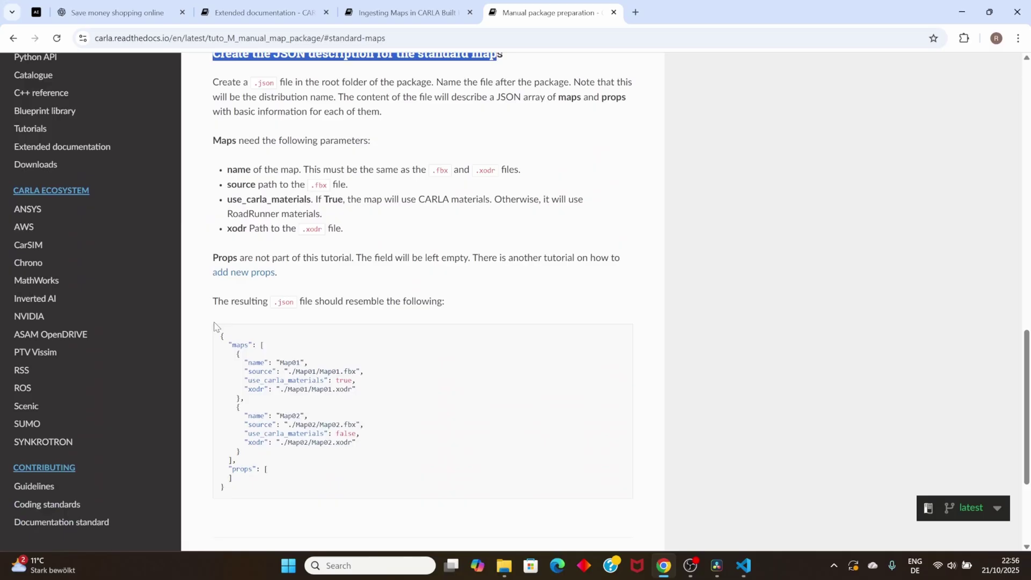
Step: Copy the guide's complete example JSON and paste it into the empty Barcelona.json in Visual Studio Code
{"action": "left_click_drag", "start_coordinate": [228, 427], "coordinate": [227, 288]}
{"action": "right_click", "coordinate": [243, 302]}
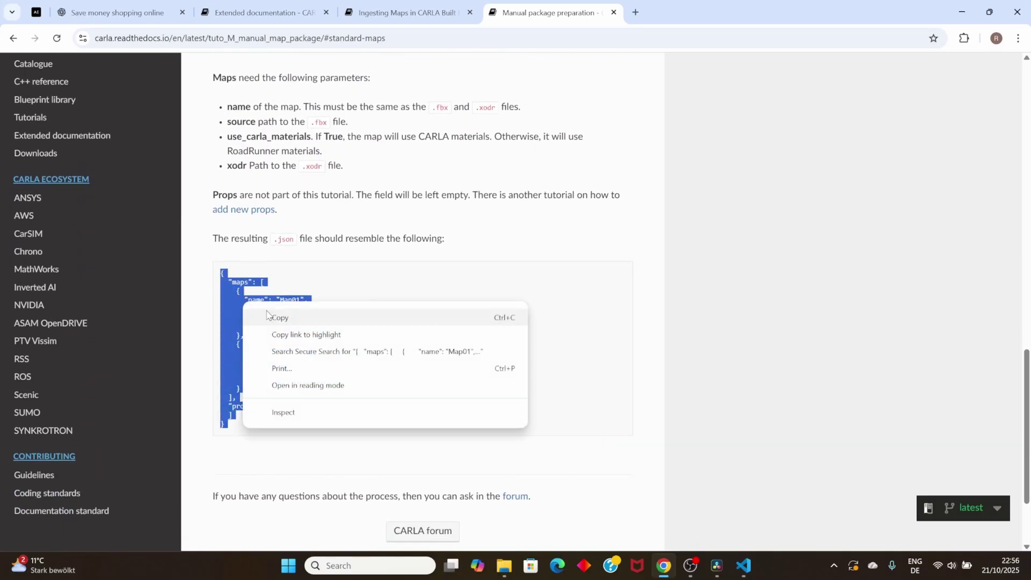
{"action": "left_click", "coordinate": [269, 315]}
{"action": "left_click", "coordinate": [743, 565]}
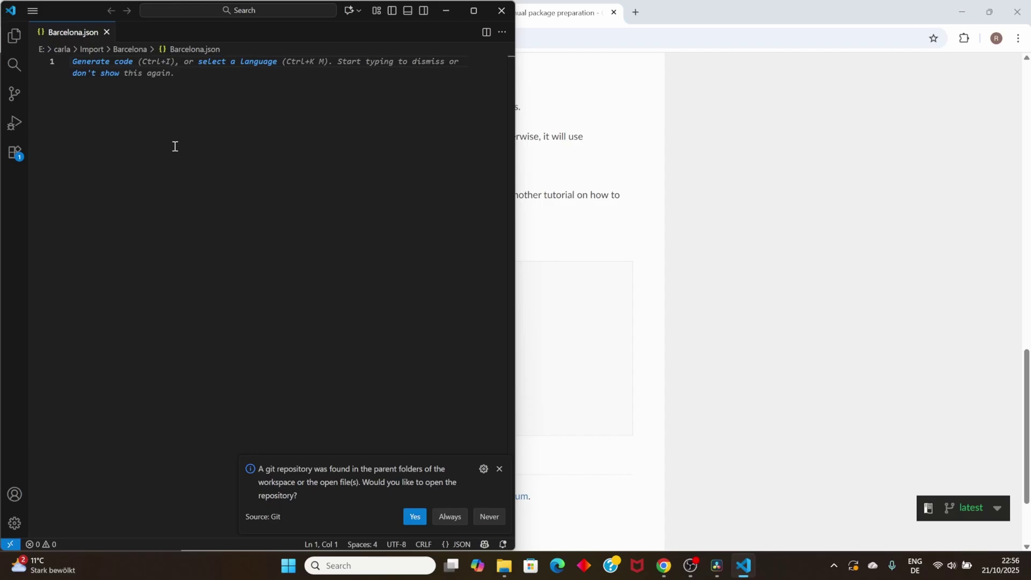
{"action": "key", "text": "ctrl+v"}
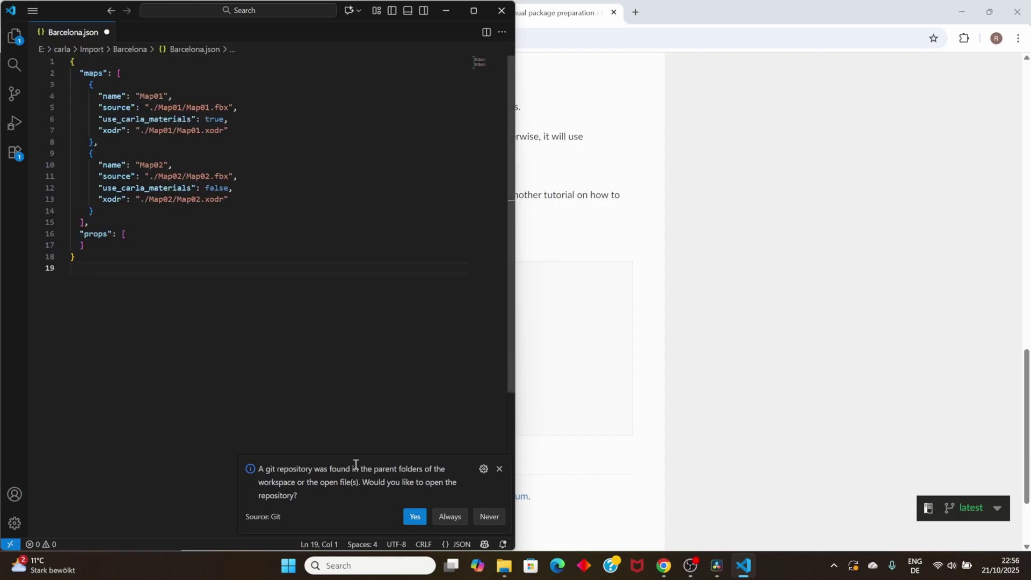
Step: Dismiss the git repository notification and delete the Map02 entry from the maps array, including the comma after the Map01 entry
{"action": "left_click", "coordinate": [499, 469]}
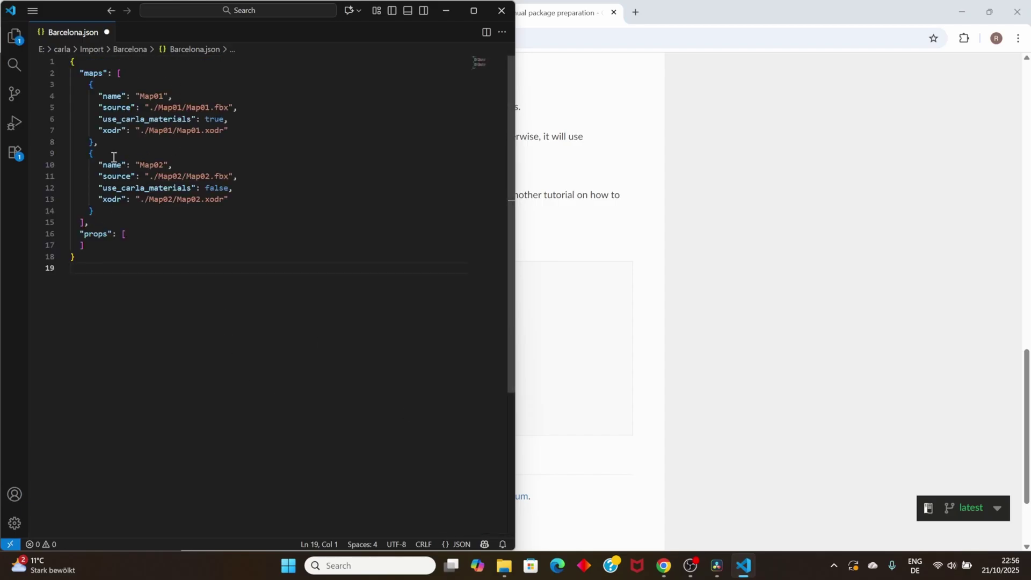
{"action": "left_click_drag", "start_coordinate": [94, 215], "coordinate": [94, 151]}
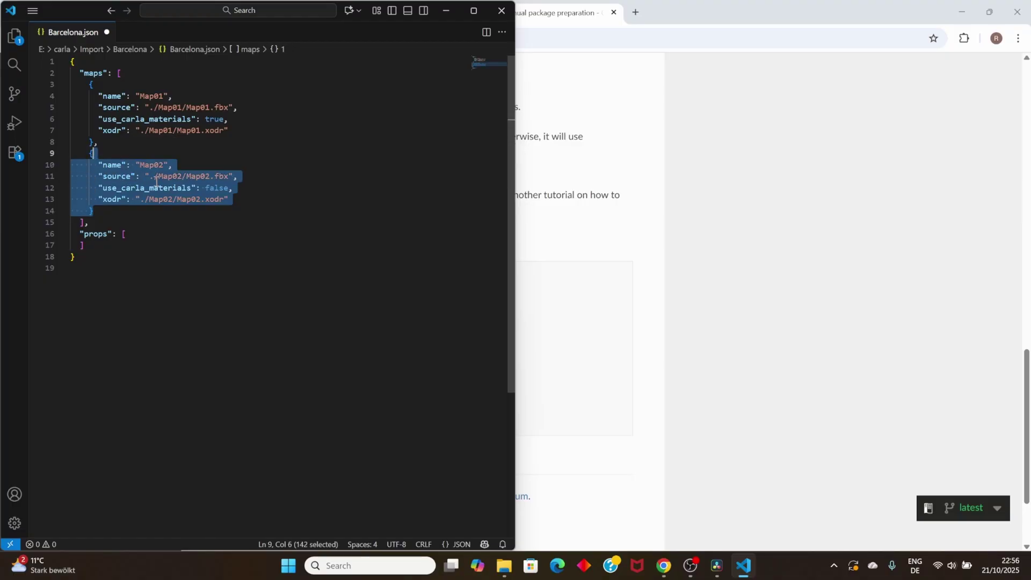
{"action": "key", "text": "BackSpace"}
{"action": "key", "text": "BackSpace"}
{"action": "key", "text": "BackSpace"}
{"action": "key", "text": "BackSpace"}
{"action": "key", "text": "BackSpace"}
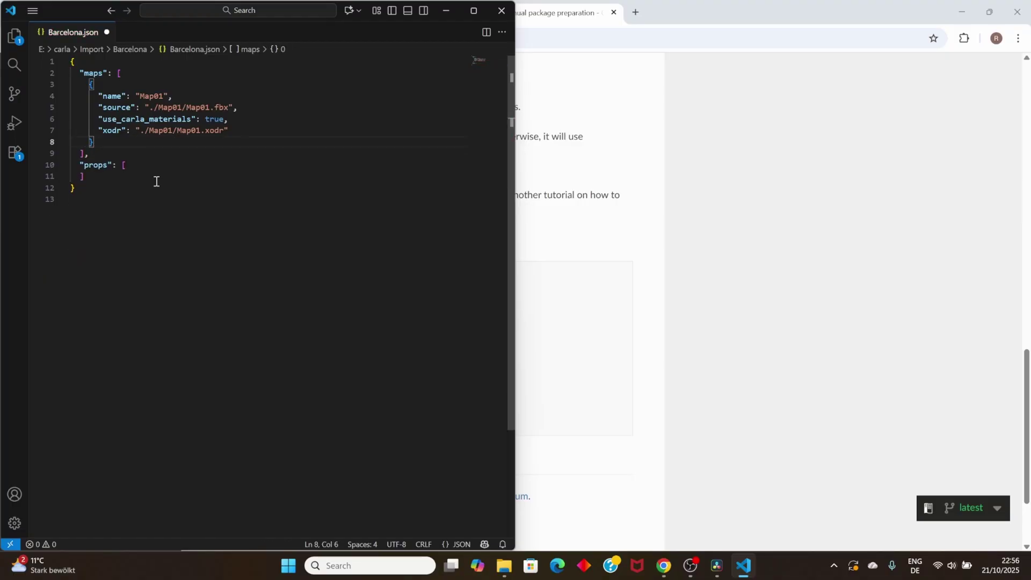
{"action": "left_click", "coordinate": [267, 322]}
Step: Arrange the Barcelona package folder window side by side with the Barcelona.json editor
{"action": "left_click", "coordinate": [505, 565]}
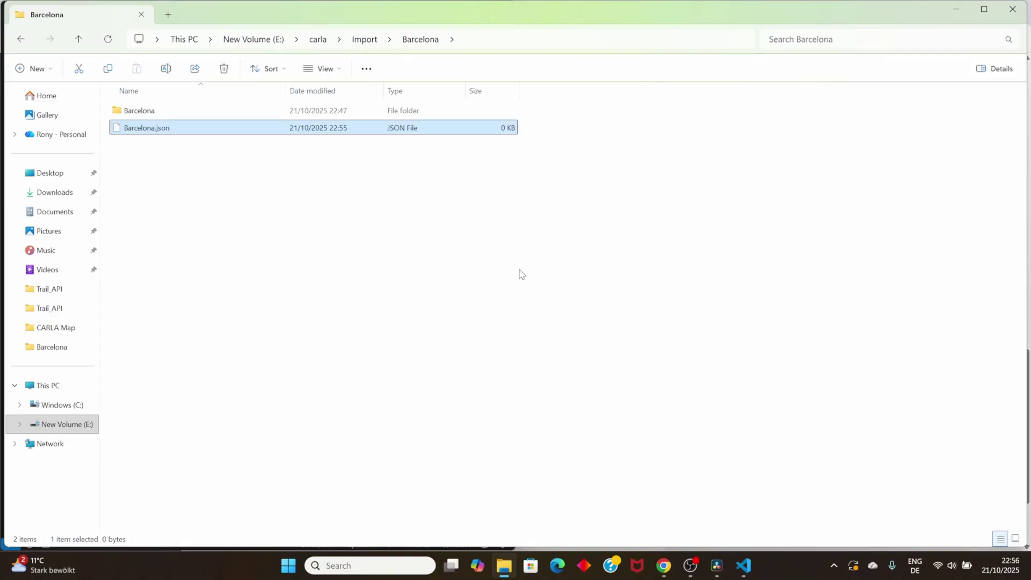
{"action": "key", "text": "super+Right"}
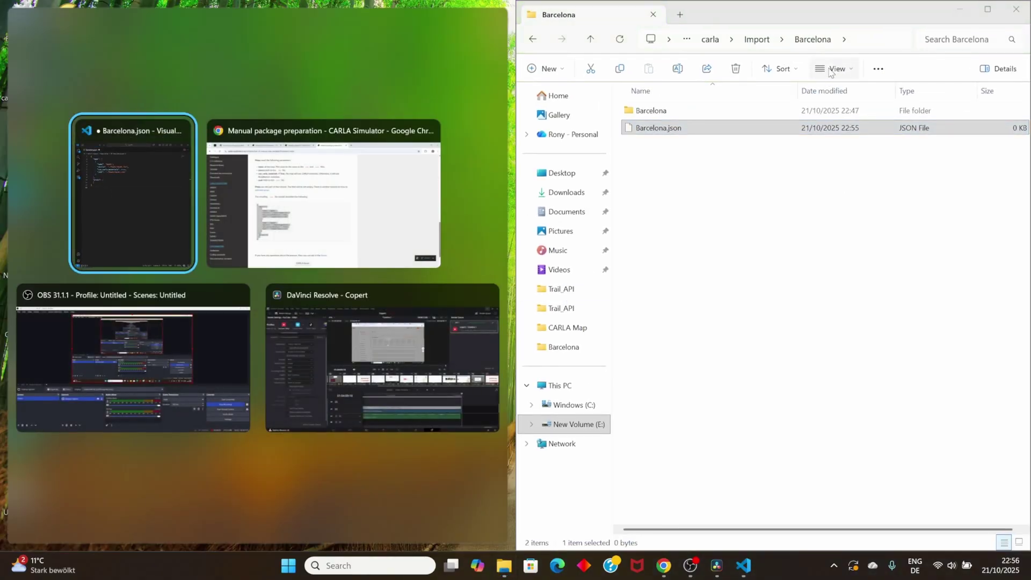
{"action": "left_click", "coordinate": [90, 203]}
{"action": "left_click", "coordinate": [816, 237]}
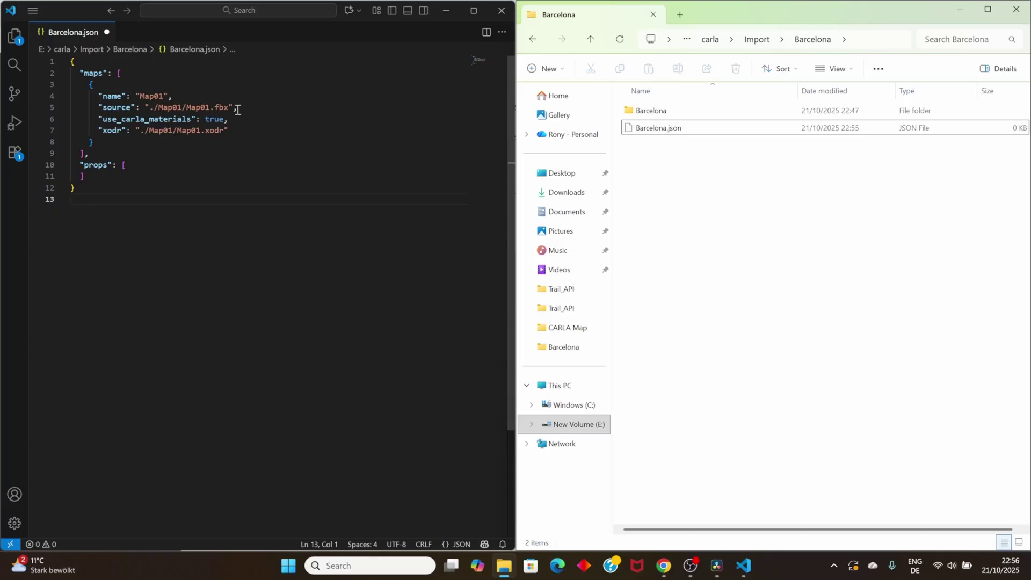
Step: Open the Barcelona map subfolder and show the properties of Barcelona.fbx
{"action": "double_click", "coordinate": [666, 111]}
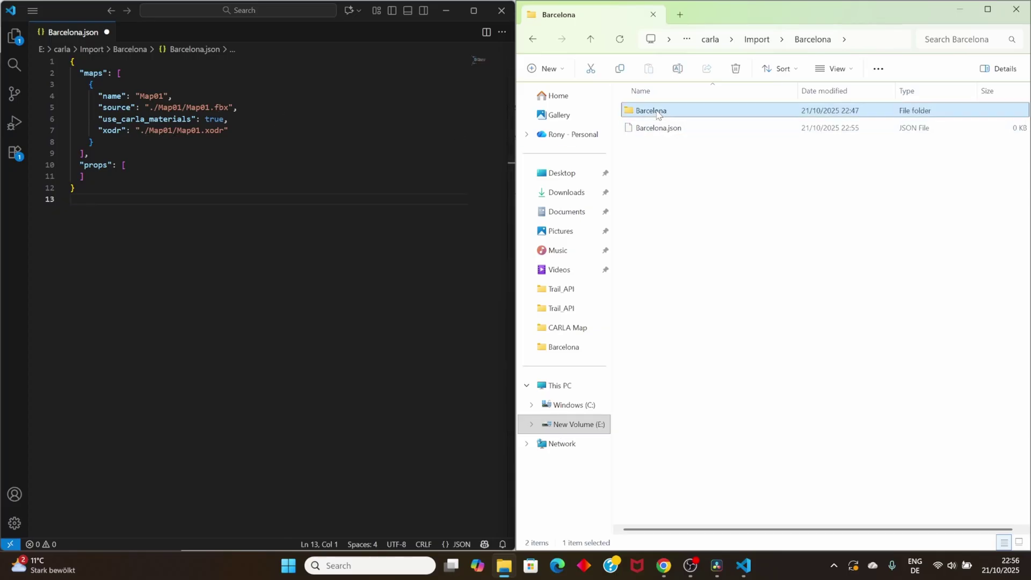
{"action": "left_click", "coordinate": [660, 142]}
{"action": "double_click", "coordinate": [660, 143]}
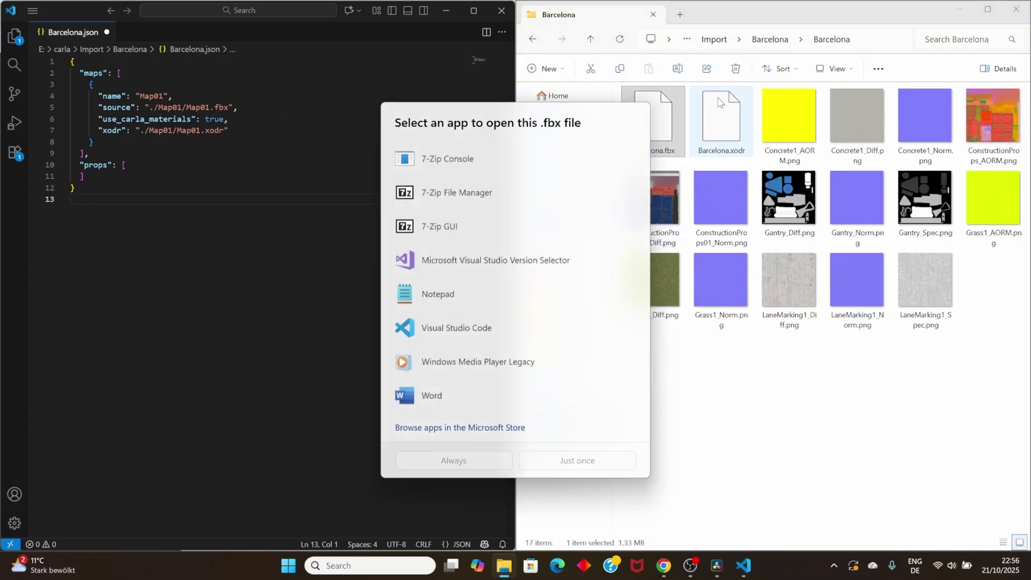
{"action": "left_click", "coordinate": [665, 253]}
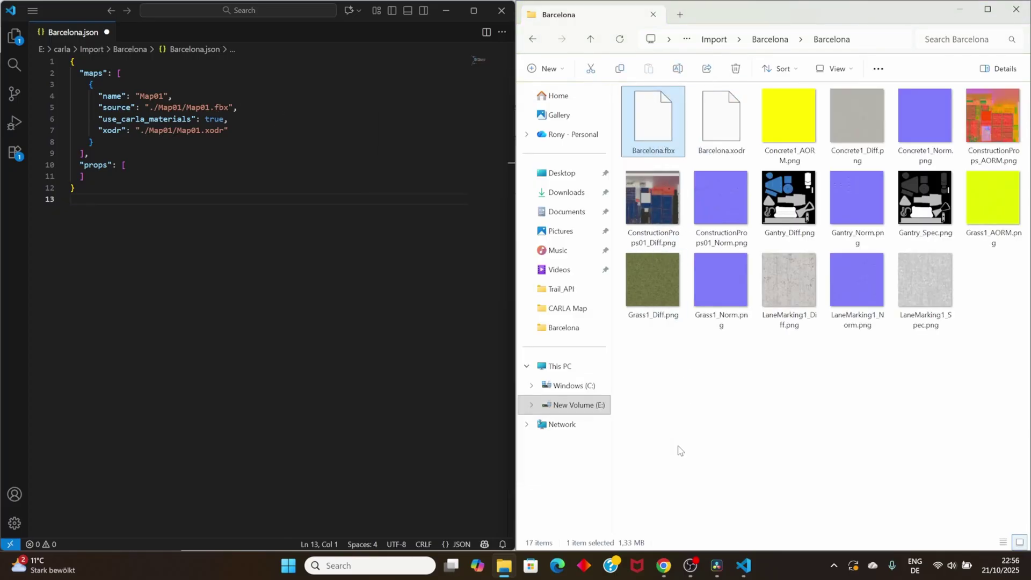
{"action": "right_click", "coordinate": [665, 121]}
{"action": "left_click", "coordinate": [704, 334]}
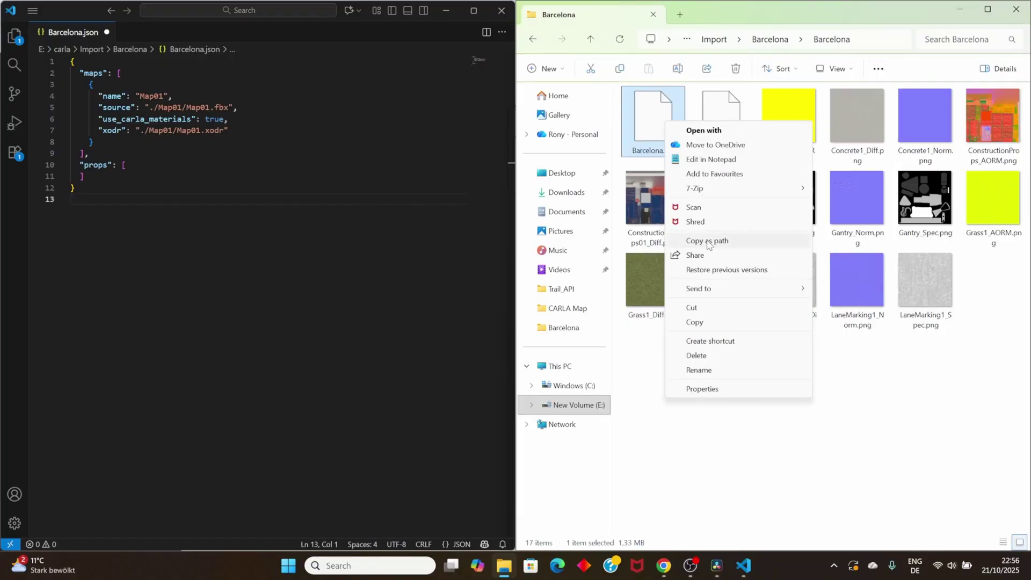
{"action": "left_click", "coordinate": [703, 390]}
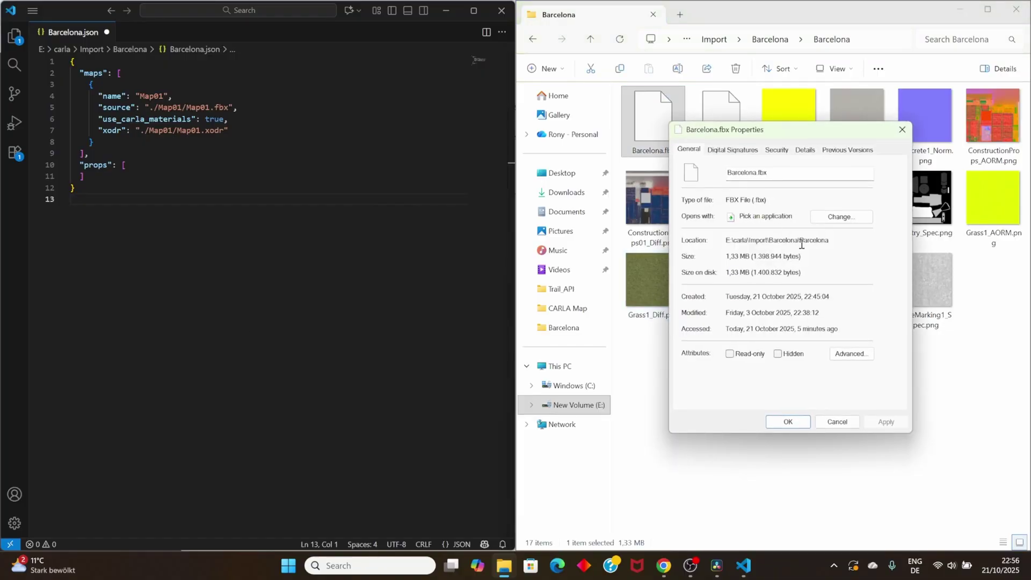
Step: Copy the Barcelona folder name from the file's location and replace the Map01 folder in the JSON's source path with it
{"action": "left_click_drag", "start_coordinate": [830, 242], "coordinate": [799, 240]}
{"action": "right_click", "coordinate": [814, 242]}
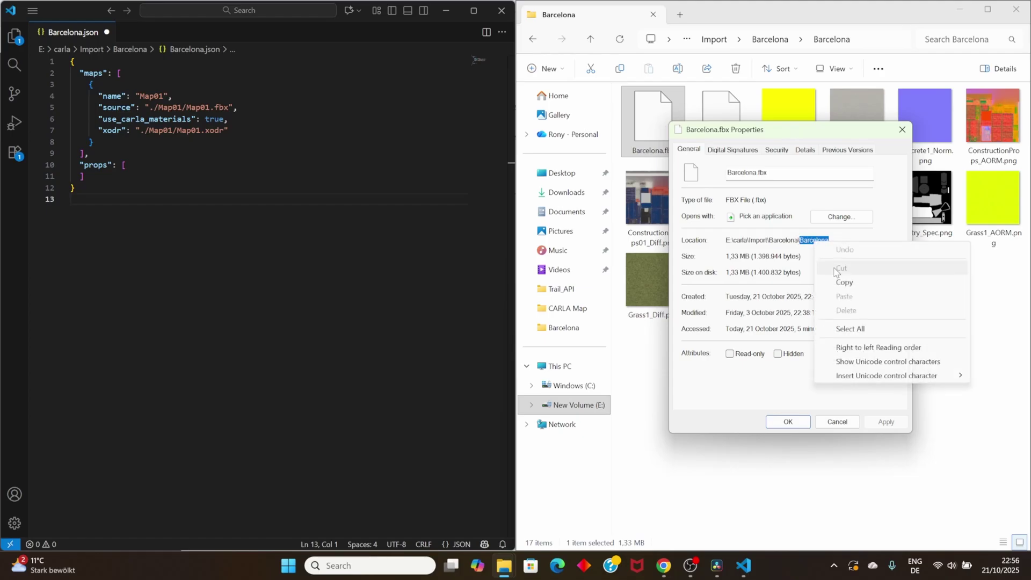
{"action": "left_click", "coordinate": [833, 279]}
{"action": "double_click", "coordinate": [169, 107]}
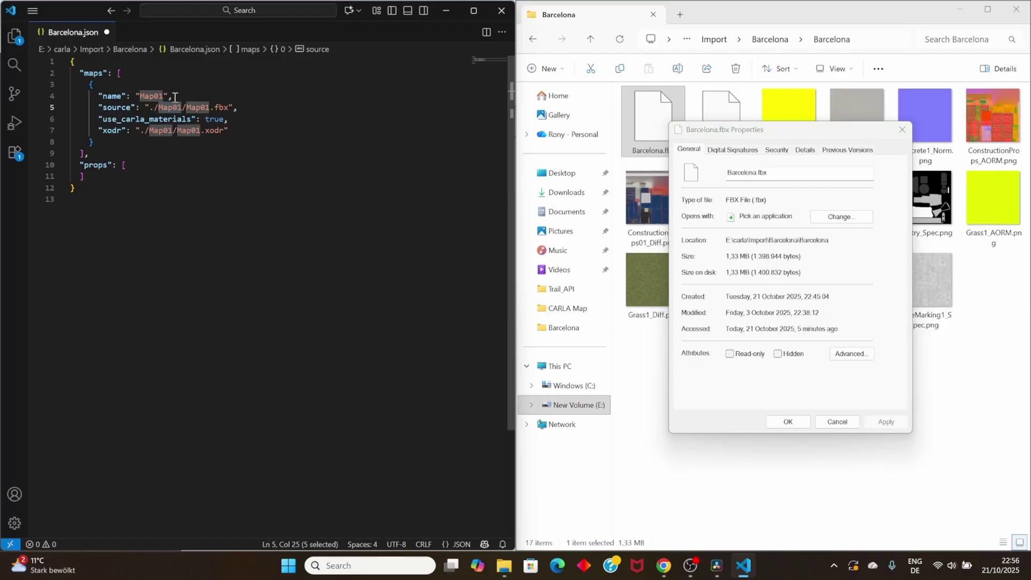
{"action": "double_click", "coordinate": [169, 107]}
{"action": "key", "text": "ctrl+v"}
Step: Copy the file name Barcelona.fbx, replace Map01.fbx in the source path with it, and save Barcelona.json
{"action": "left_click", "coordinate": [713, 170]}
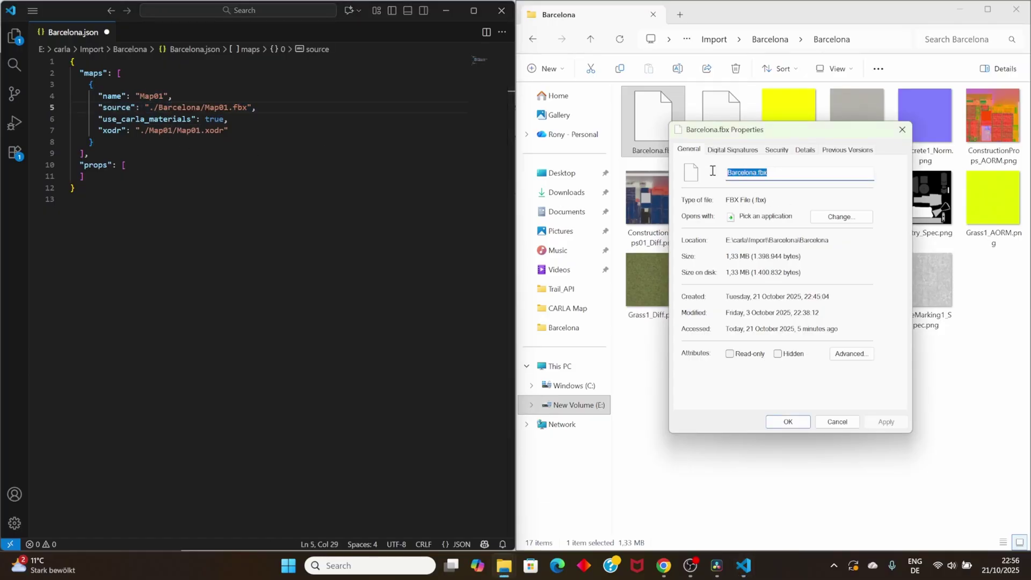
{"action": "right_click", "coordinate": [751, 170]}
{"action": "left_click", "coordinate": [765, 213]}
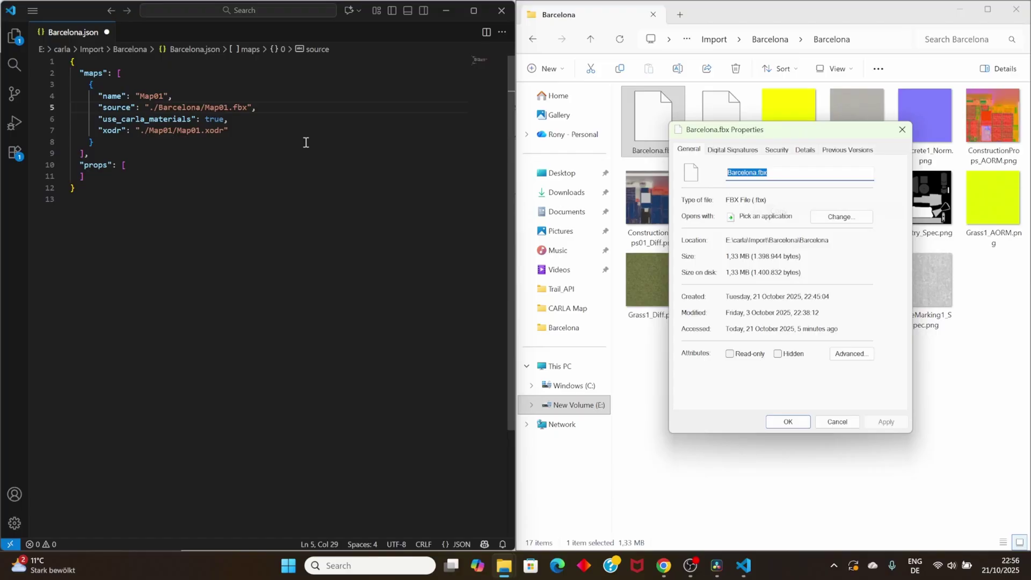
{"action": "double_click", "coordinate": [218, 107]}
{"action": "left_click", "coordinate": [33, 10]}
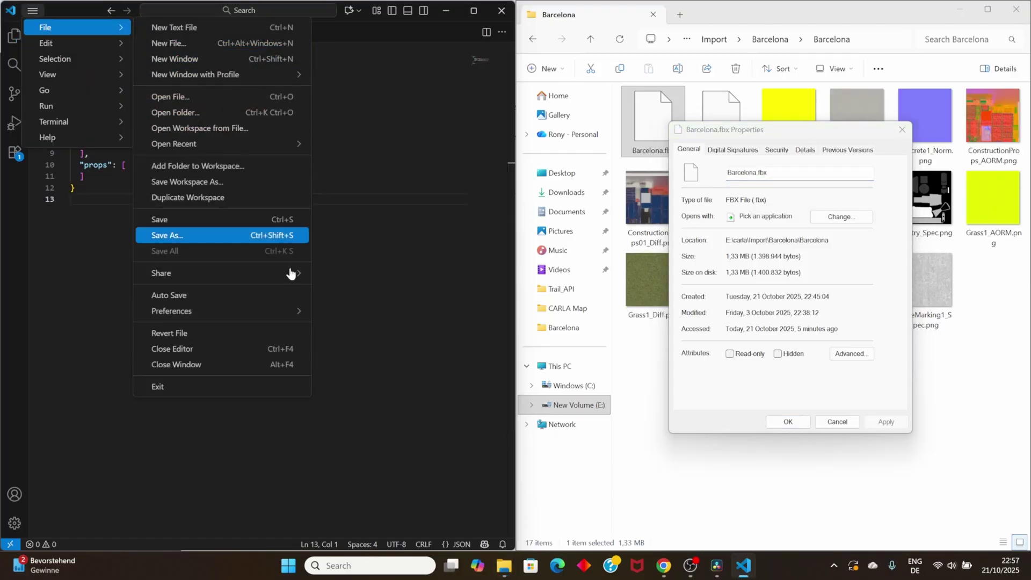
{"action": "left_click", "coordinate": [386, 315]}
Step: Minimize the JSON editor, close the Barcelona.fbx properties and return to the Barcelona package folder inside Import
{"action": "left_click", "coordinate": [446, 10]}
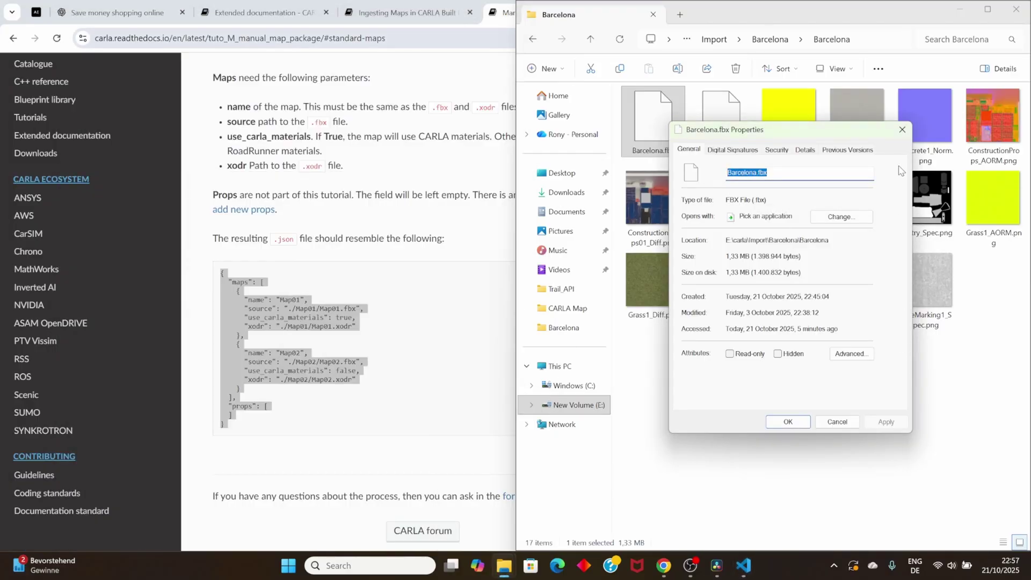
{"action": "left_click", "coordinate": [902, 129]}
{"action": "left_click", "coordinate": [780, 41]}
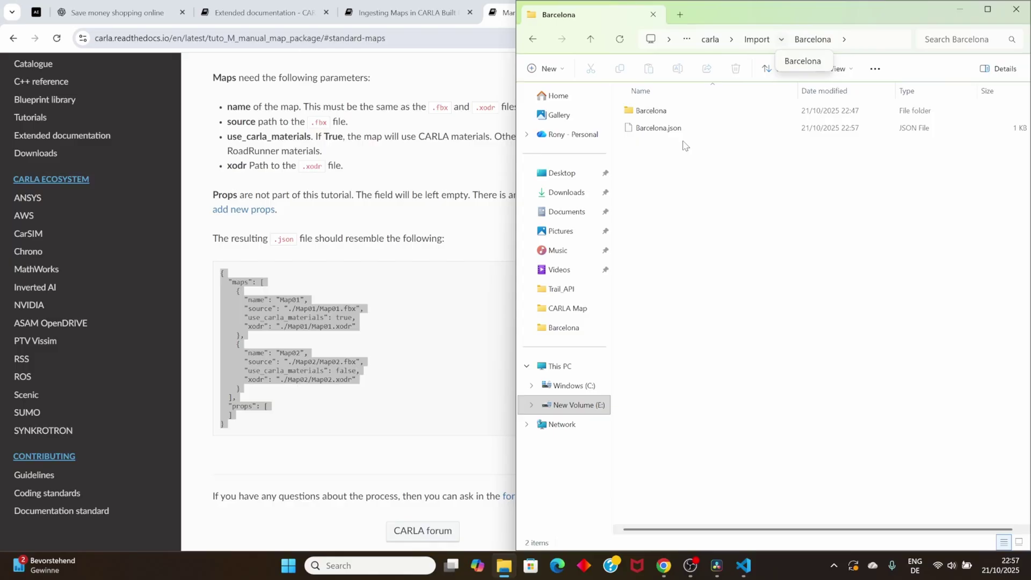
Step: Review the prerequisites and the Map ingestion instructions on the Ingesting Maps in CARLA documentation page
{"action": "double_click", "coordinate": [404, 350]}
{"action": "scroll", "coordinate": [418, 330], "scroll_direction": "up", "scroll_amount": 5}
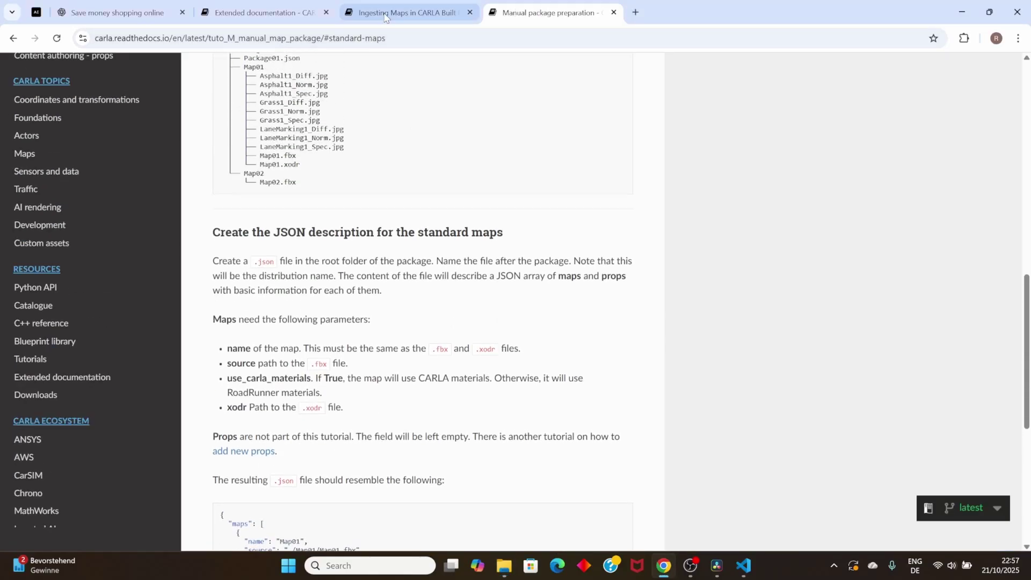
{"action": "left_click", "coordinate": [380, 12]}
{"action": "scroll", "coordinate": [293, 220], "scroll_direction": "up", "scroll_amount": 5}
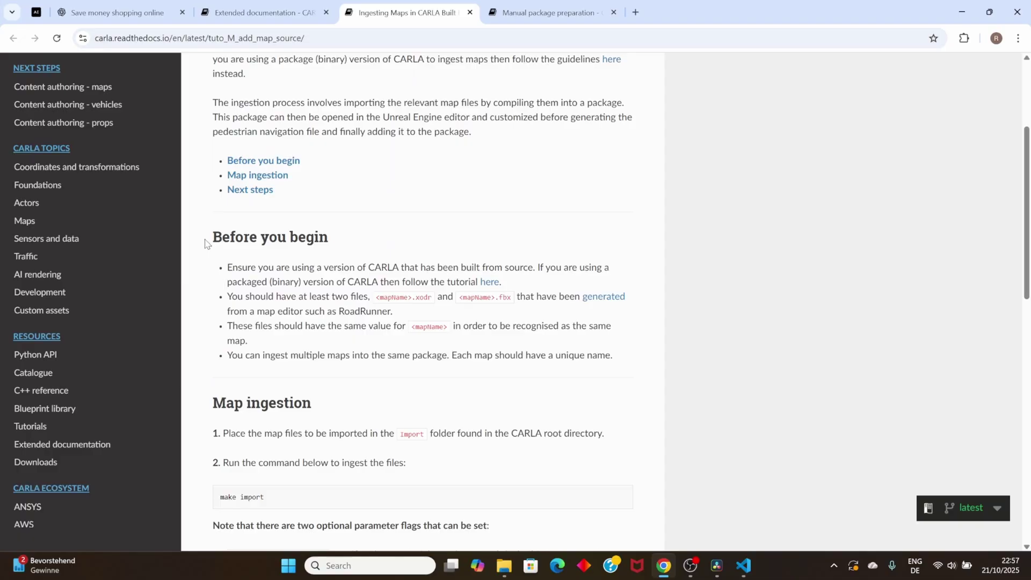
{"action": "left_click_drag", "start_coordinate": [205, 242], "coordinate": [345, 258]}
{"action": "left_click", "coordinate": [275, 395]}
{"action": "scroll", "coordinate": [252, 384], "scroll_direction": "down", "scroll_amount": 3}
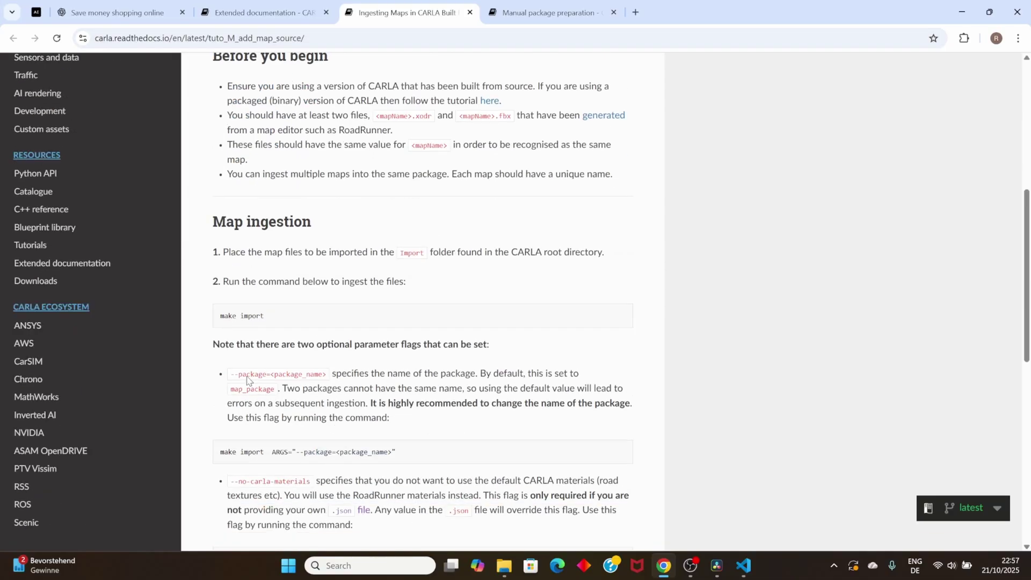
{"action": "left_click_drag", "start_coordinate": [219, 249], "coordinate": [414, 253]}
{"action": "left_click", "coordinate": [399, 267]}
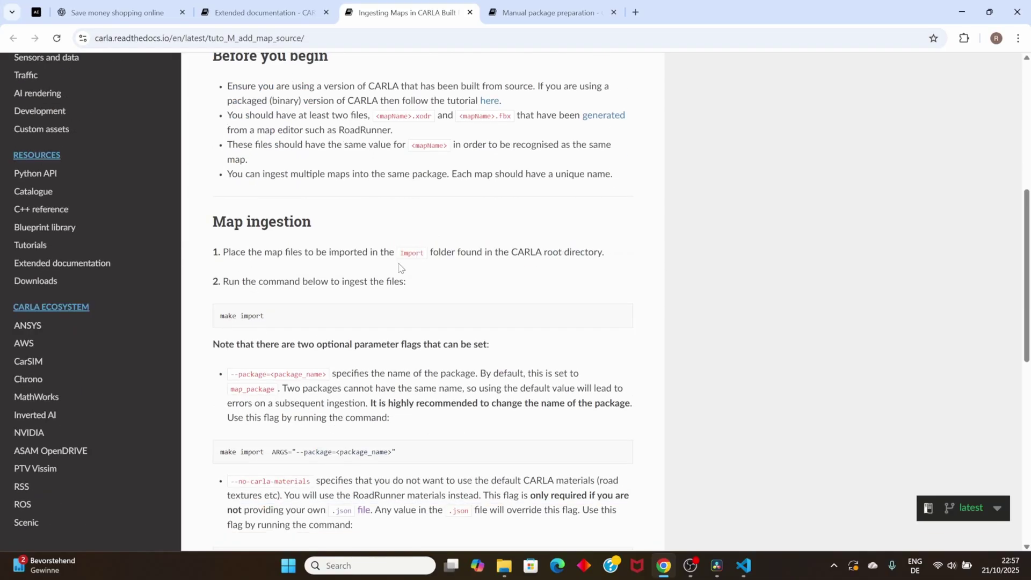
{"action": "triple_click", "coordinate": [265, 316]}
Step: Copy the make import ARGS="--package=<package_name>" command from the Map ingestion section
{"action": "scroll", "coordinate": [239, 370], "scroll_direction": "down", "scroll_amount": 2}
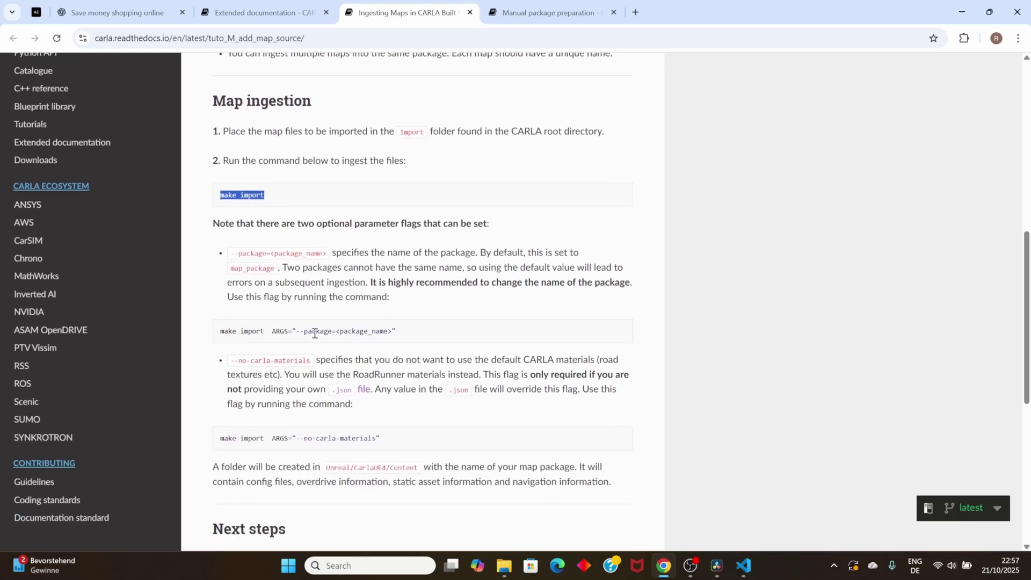
{"action": "left_click", "coordinate": [358, 339]}
{"action": "left_click_drag", "start_coordinate": [394, 332], "coordinate": [220, 335]}
{"action": "right_click", "coordinate": [279, 333]}
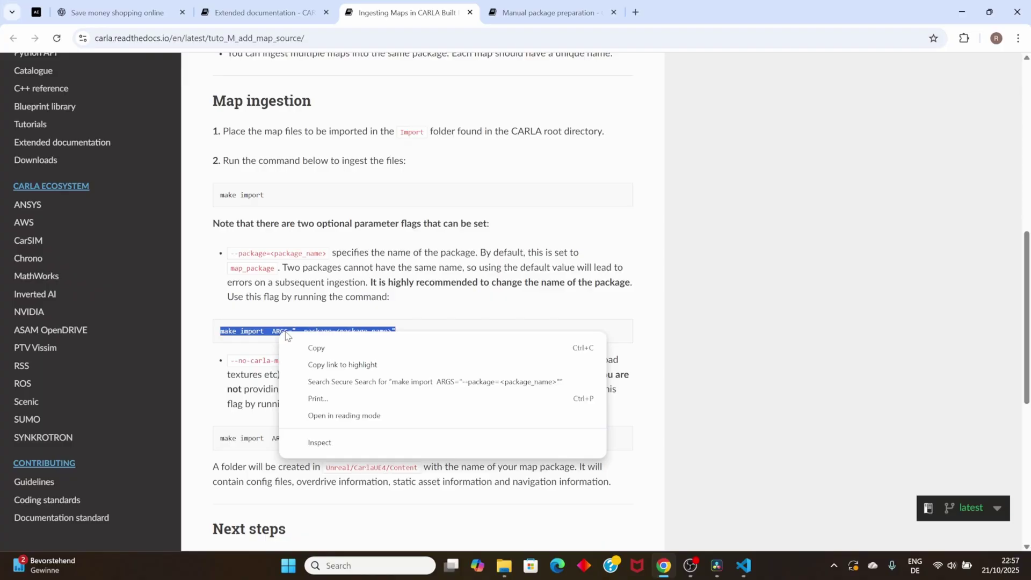
{"action": "left_click", "coordinate": [309, 349]}
{"action": "scroll", "coordinate": [367, 470], "scroll_direction": "down", "scroll_amount": 3}
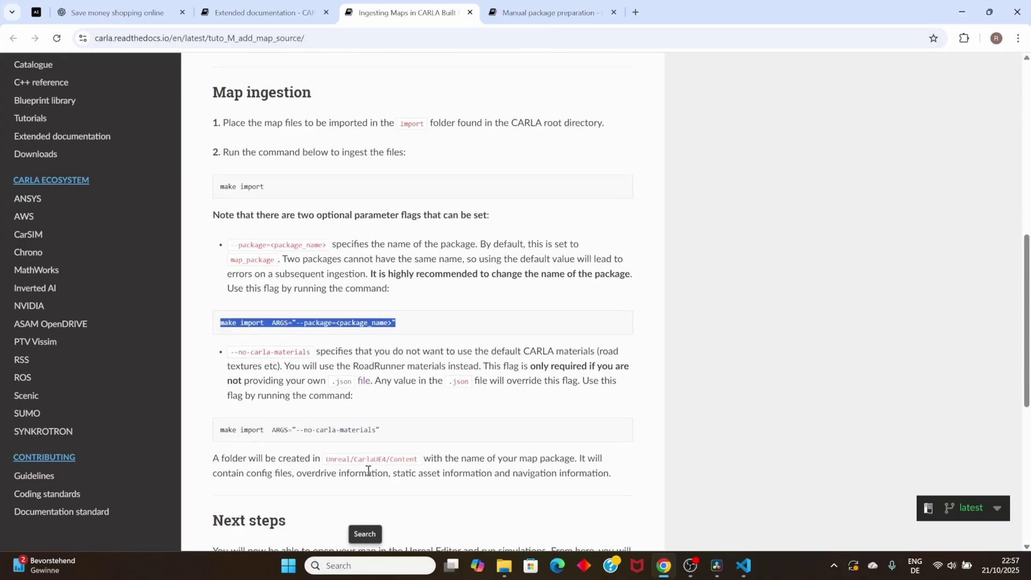
Step: Find and open the x64 Native Tools Command Prompt for VS 2022 and maximize its window
{"action": "left_click", "coordinate": [366, 567]}
{"action": "type", "text": "x64"}
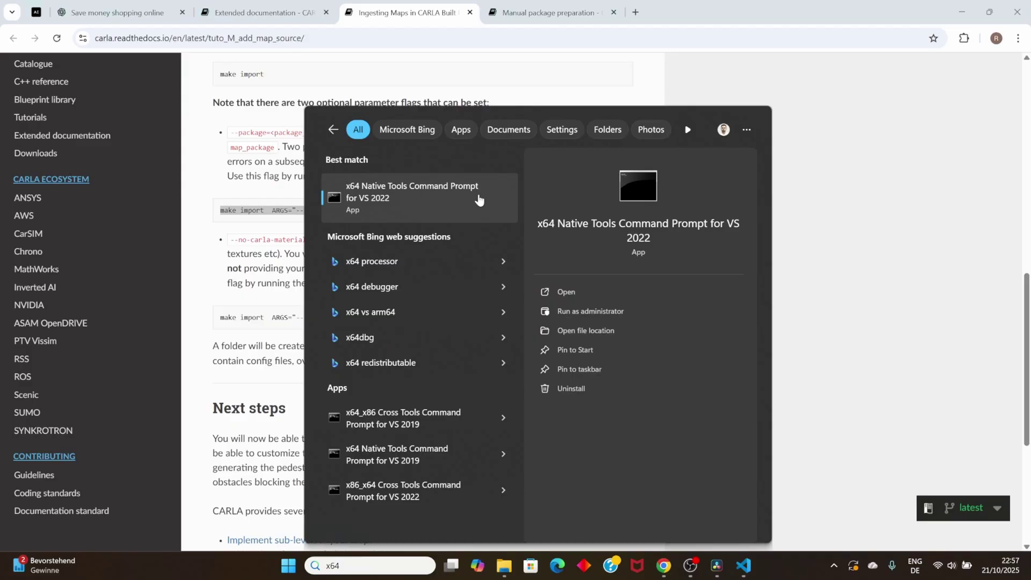
{"action": "left_click", "coordinate": [461, 199]}
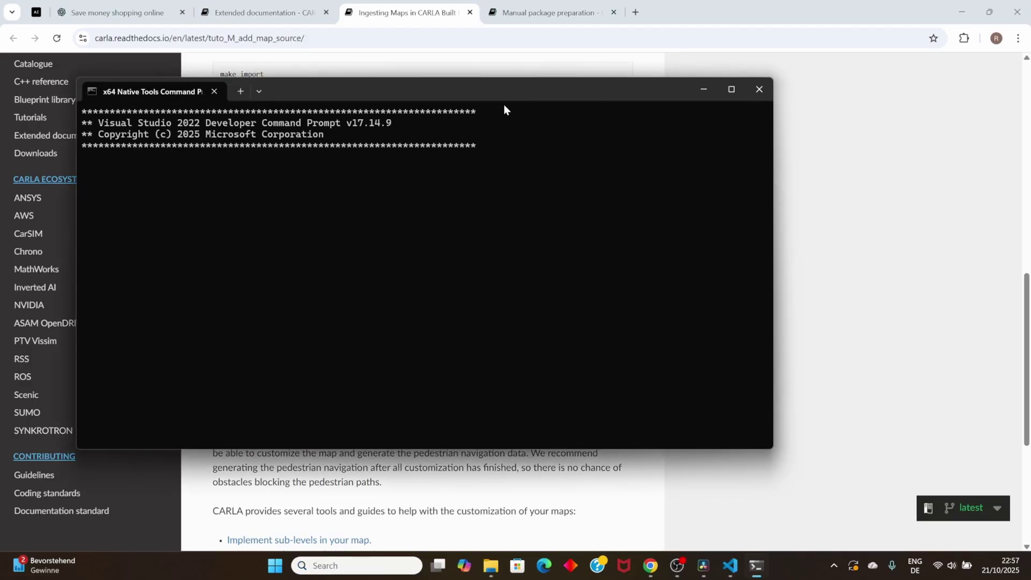
{"action": "double_click", "coordinate": [501, 88]}
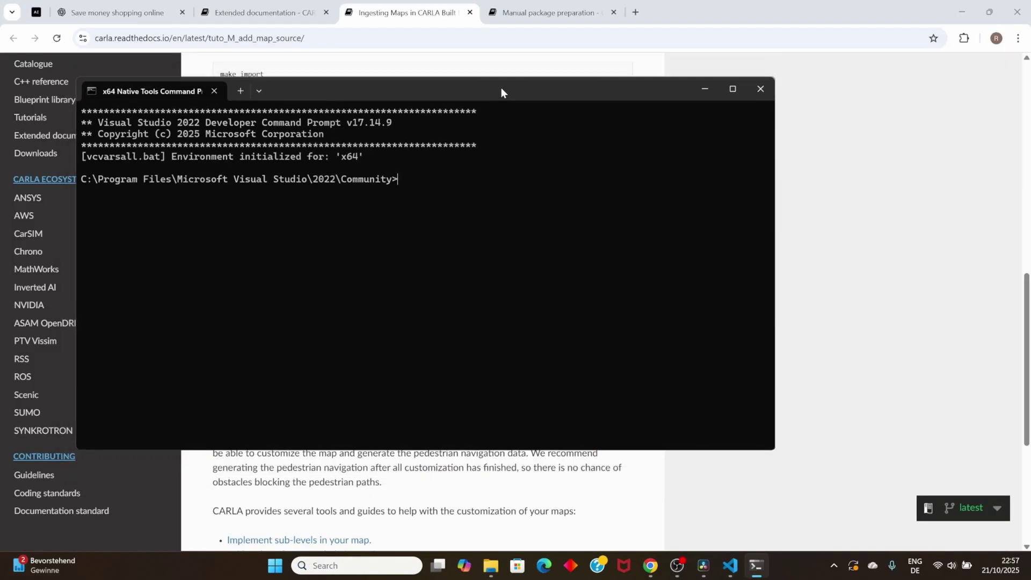
{"action": "double_click", "coordinate": [502, 92]}
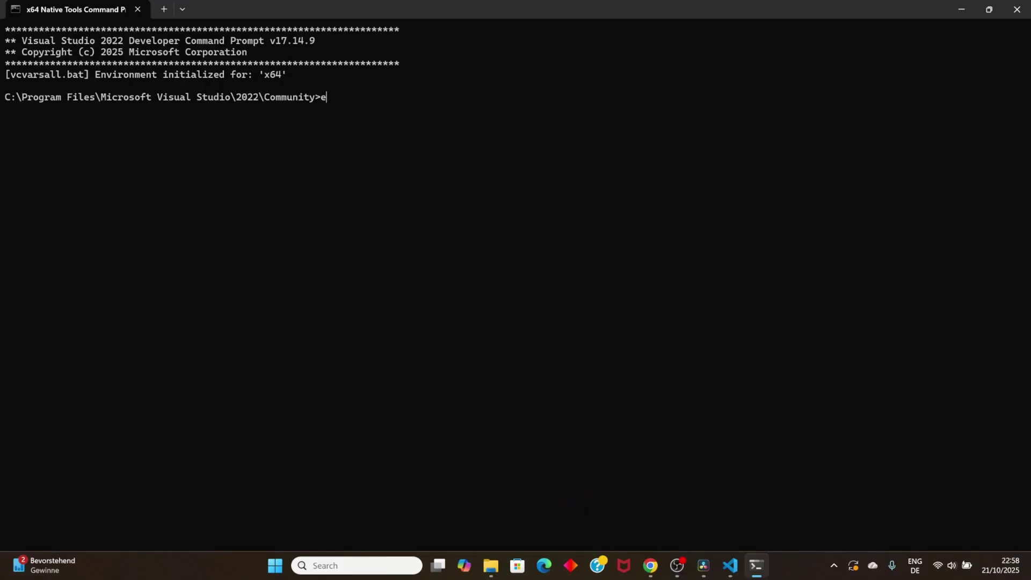
Step: Switch to drive E:, change into the carla directory and list its contents
{"action": "key", "text": "Return"}
{"action": "type", "text": "cd carla"}
{"action": "key", "text": "Return"}
{"action": "type", "text": "di"}
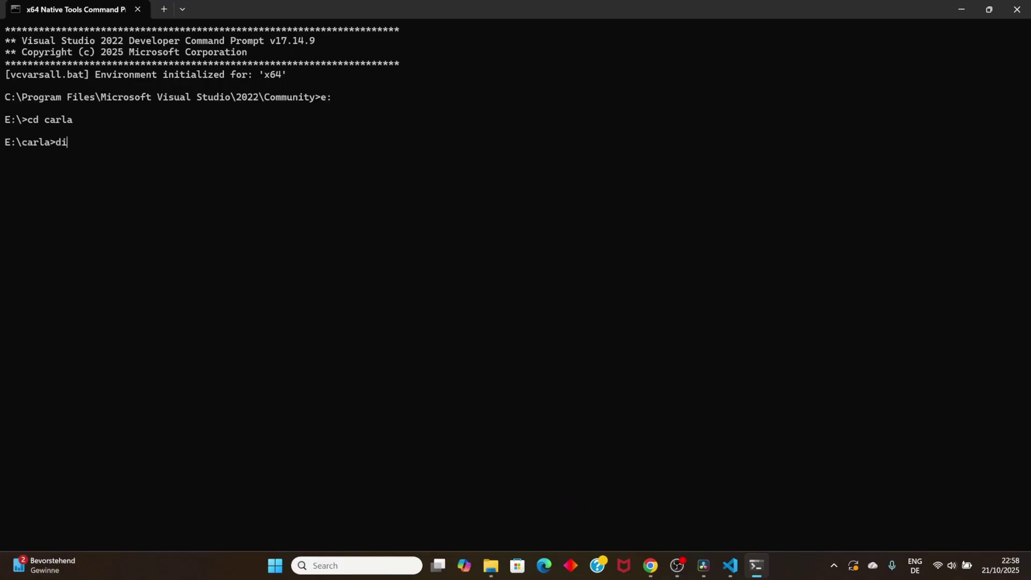
{"action": "type", "text": "r"}
{"action": "key", "text": "Return"}
{"action": "key", "text": "Return"}
{"action": "key", "text": "Return"}
{"action": "key", "text": "Return"}
{"action": "key", "text": "Return"}
{"action": "key", "text": "Return"}
{"action": "key", "text": "Return"}
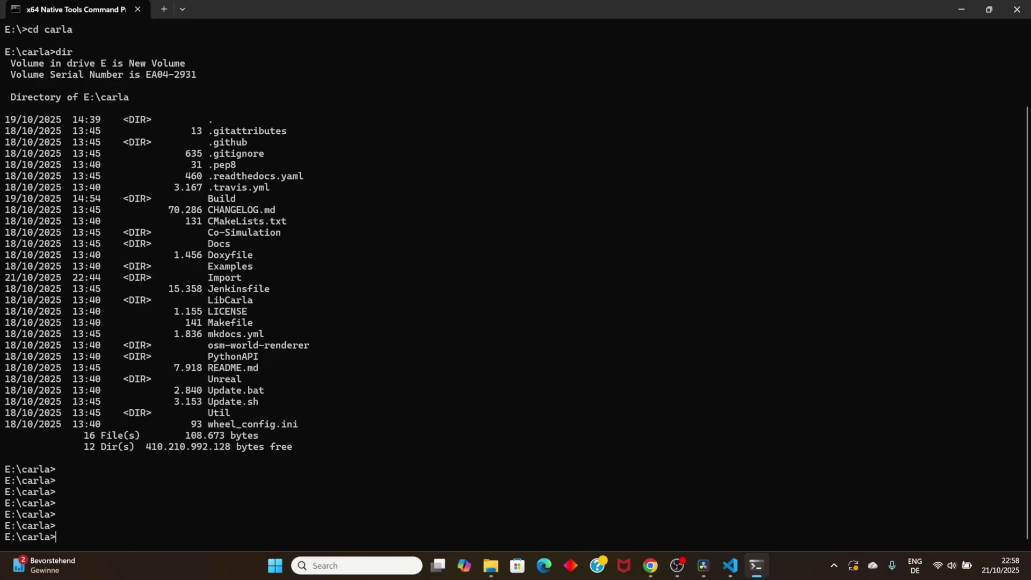
Step: Run the copied make import command with Barcelona as the package name in place of the placeholder
{"action": "key", "text": "ctrl+v"}
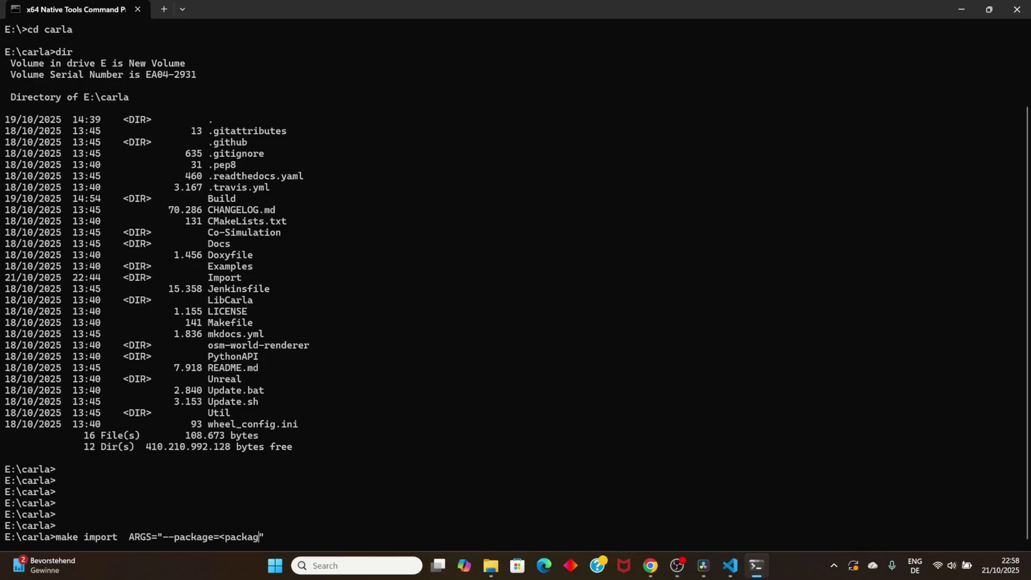
{"action": "key", "text": "BackSpace"}
{"action": "key", "text": "BackSpace"}
{"action": "key", "text": "Return"}
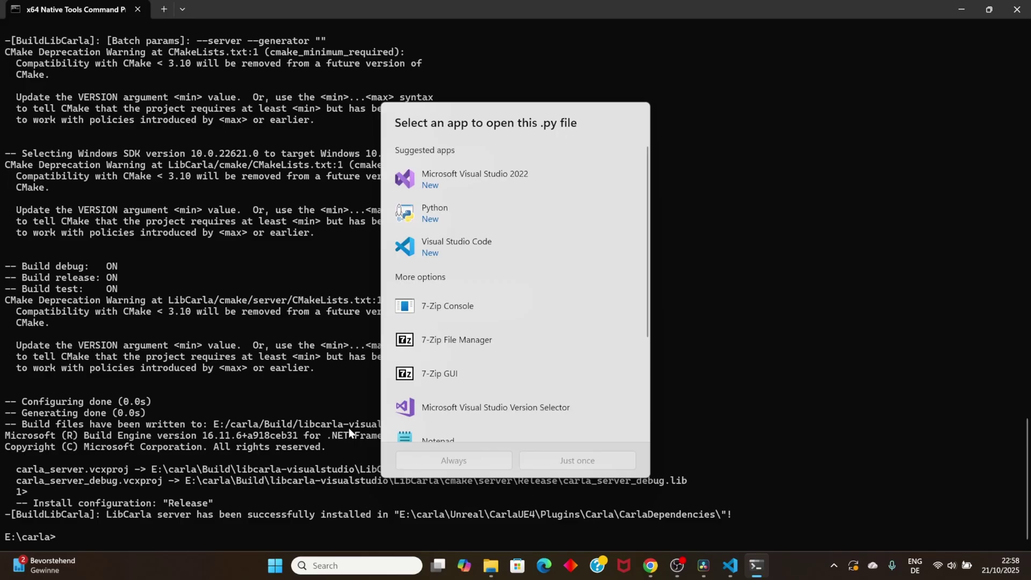
Step: Choose Python to open the .py file just once and rerun the Barcelona package import command
{"action": "left_click", "coordinate": [458, 213]}
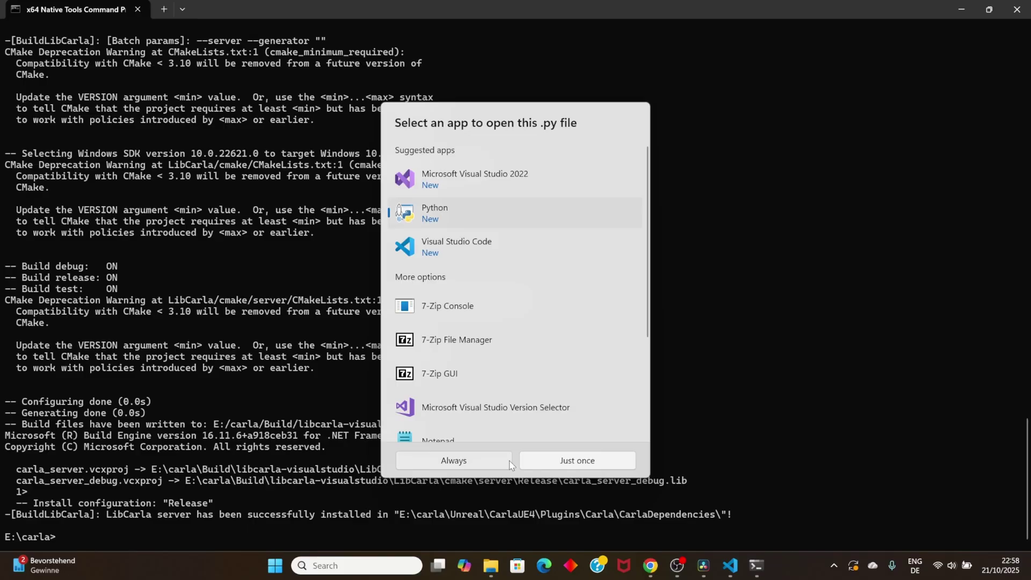
{"action": "left_click", "coordinate": [539, 460]}
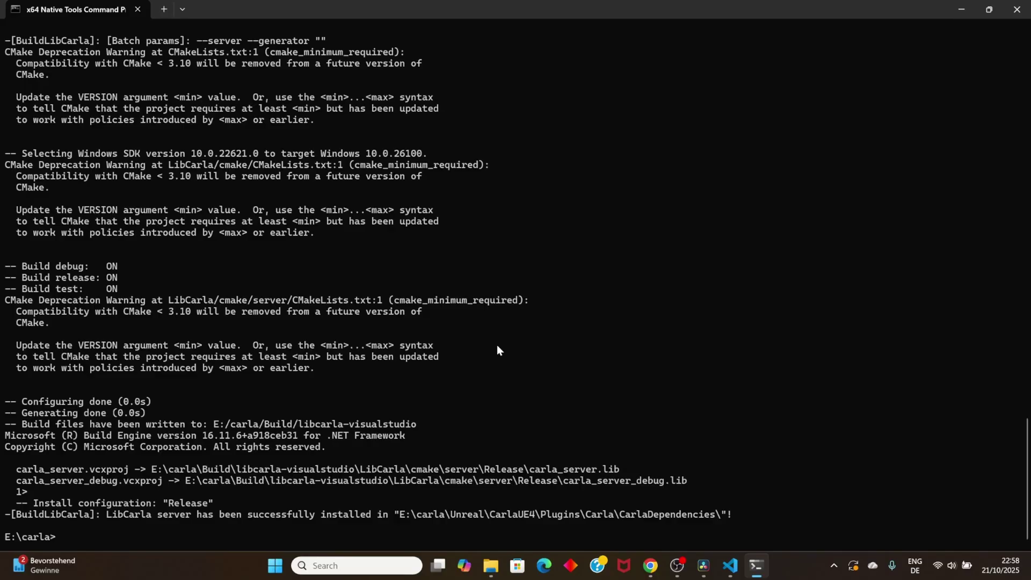
{"action": "key", "text": "ctrl+v"}
{"action": "key", "text": "Return"}
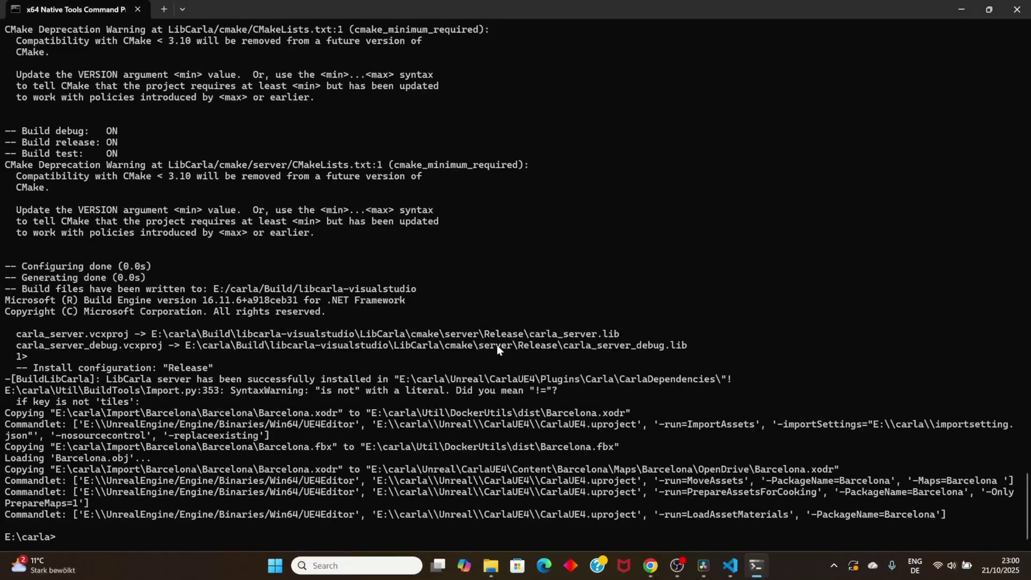
Step: Start the CARLA Unreal Editor with make launch and open the Barcelona level from Content/Barcelona/Maps/Barcelona
{"action": "type", "text": "make launch"}
{"action": "key", "text": "Return"}
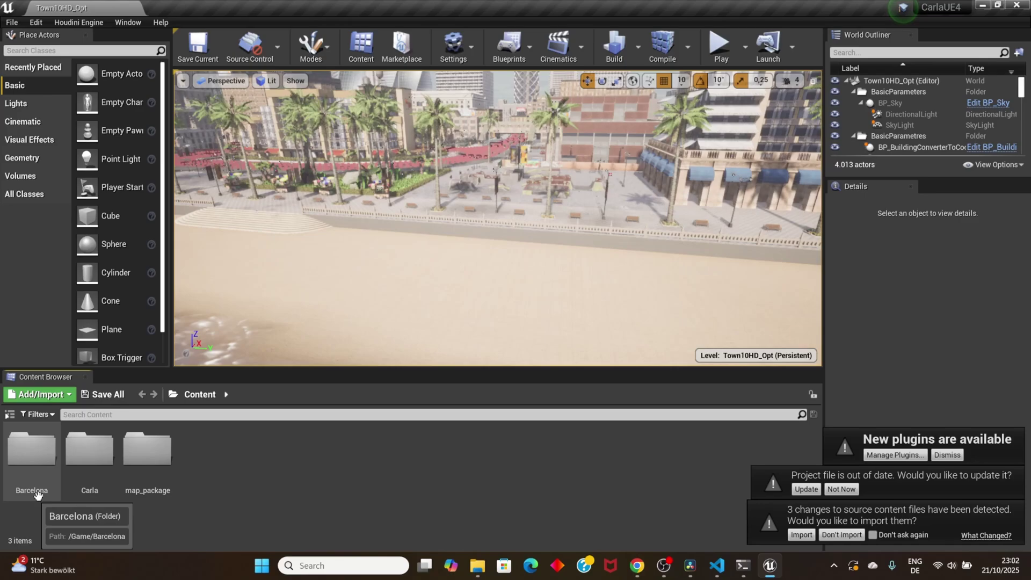
{"action": "left_click", "coordinate": [43, 463]}
{"action": "double_click", "coordinate": [43, 463]}
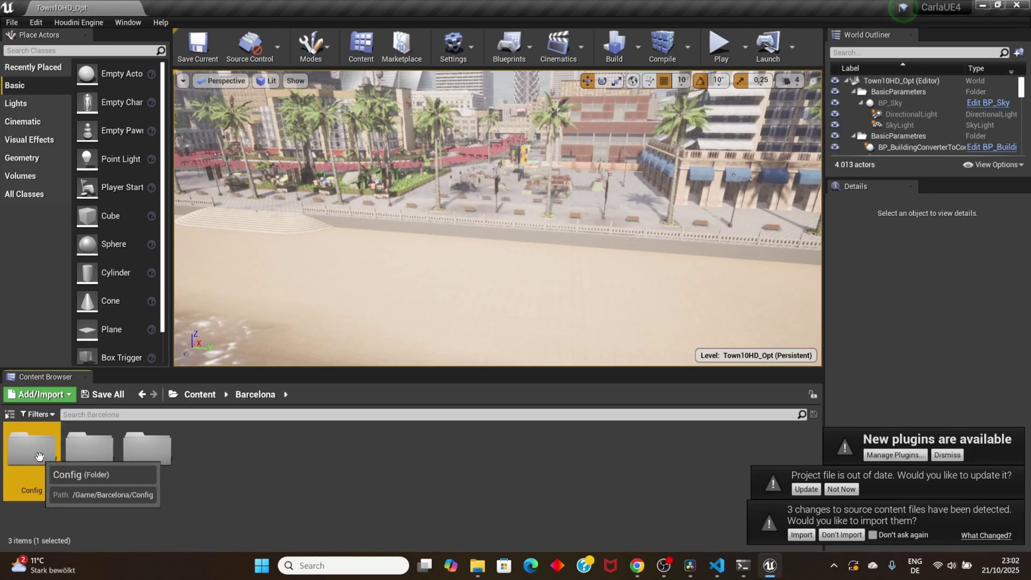
{"action": "double_click", "coordinate": [89, 450]}
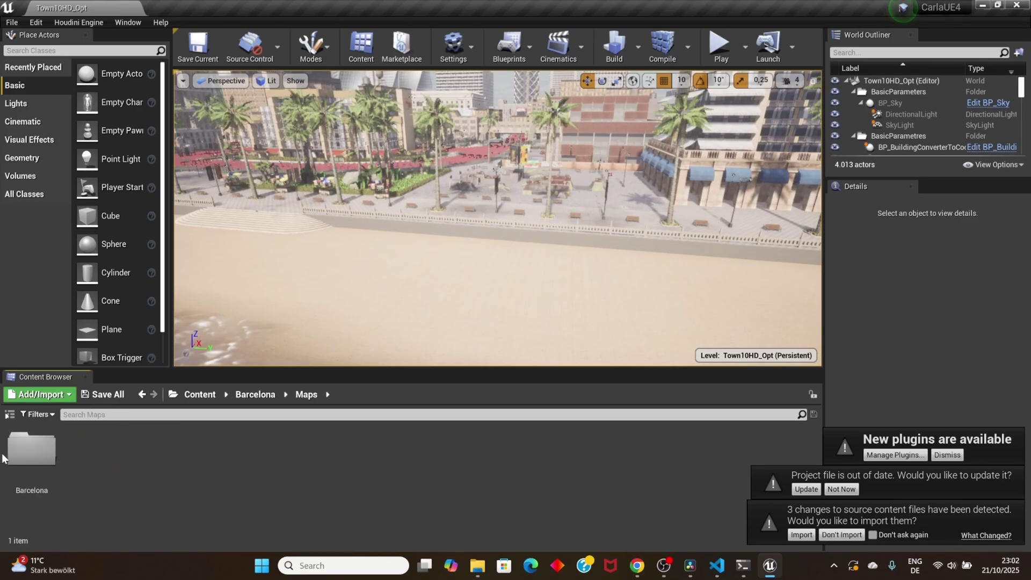
{"action": "double_click", "coordinate": [42, 454]}
{"action": "left_click", "coordinate": [42, 454]}
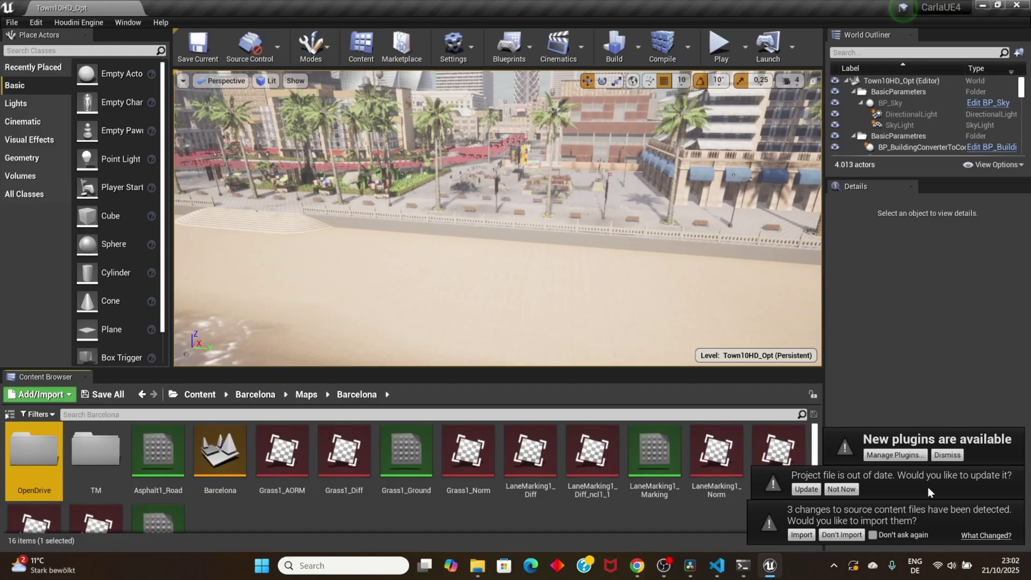
{"action": "double_click", "coordinate": [225, 464]}
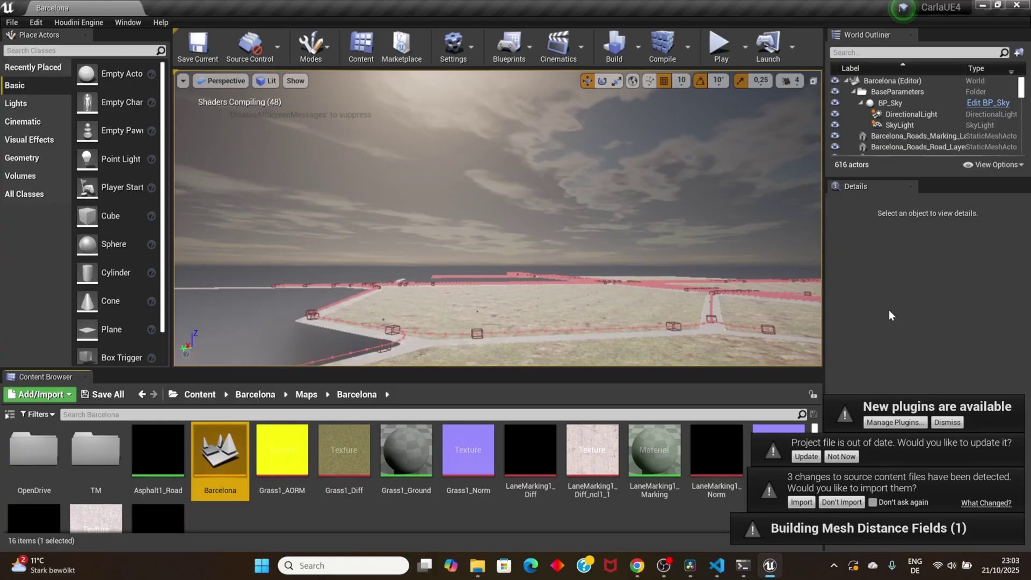
Step: Decline both the project file update and the import of changed source content files
{"action": "right_click_drag", "start_coordinate": [688, 299], "coordinate": [741, 365]}
{"action": "right_click_drag", "start_coordinate": [497, 217], "coordinate": [579, 110]}
{"action": "key", "text": "w"}
{"action": "key", "text": "w"}
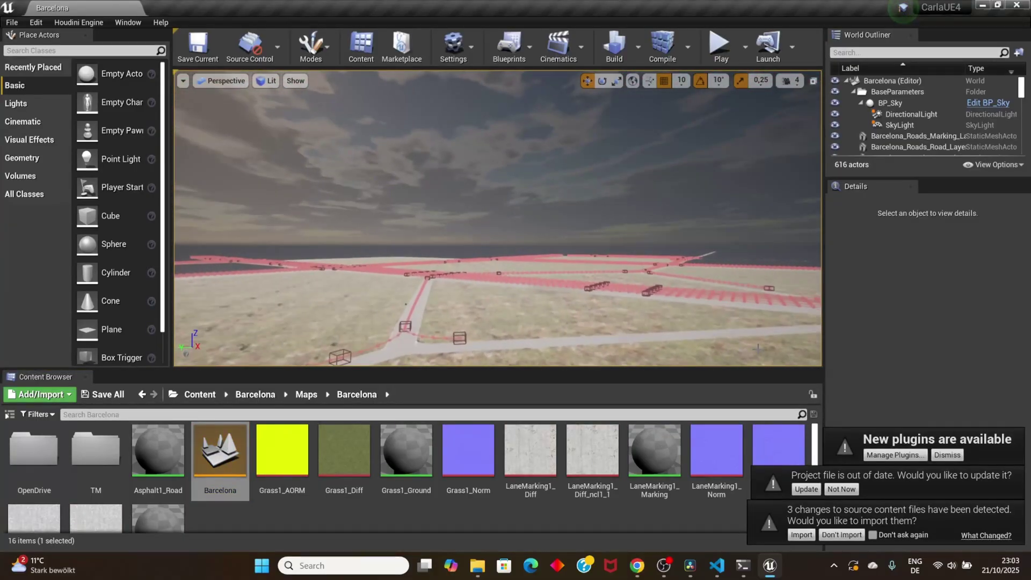
{"action": "left_click", "coordinate": [850, 490]}
{"action": "left_click", "coordinate": [841, 534]}
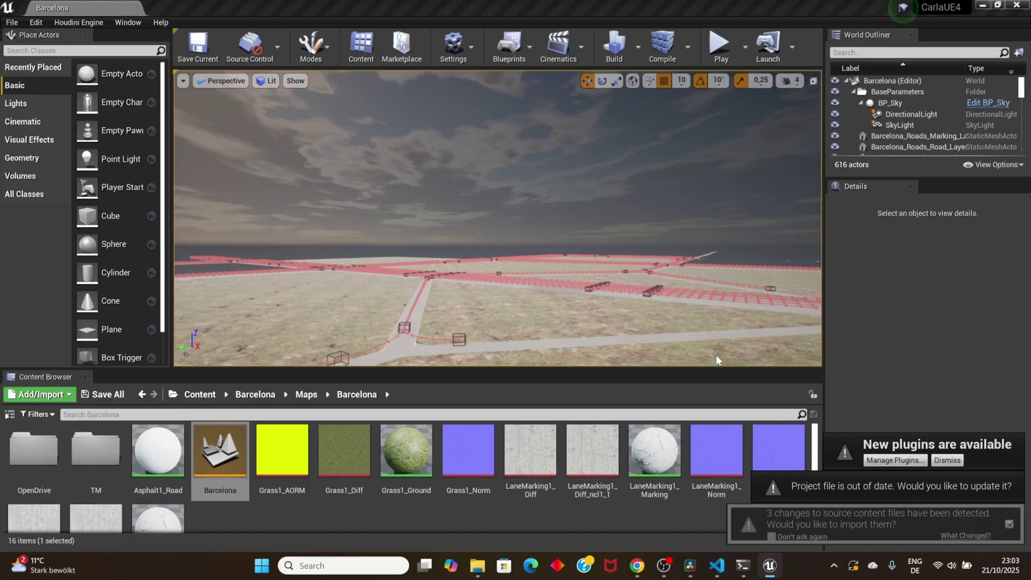
Step: Inspect the imported Barcelona map's junctions, road lanes and ground up close, selecting the road layer and terrain meshes
{"action": "right_click_drag", "start_coordinate": [650, 315], "coordinate": [671, 296]}
{"action": "scroll", "coordinate": [665, 293], "scroll_direction": "up", "scroll_amount": 5}
{"action": "right_click_drag", "start_coordinate": [599, 168], "coordinate": [599, 290]}
{"action": "scroll", "coordinate": [599, 168], "scroll_direction": "down", "scroll_amount": 6}
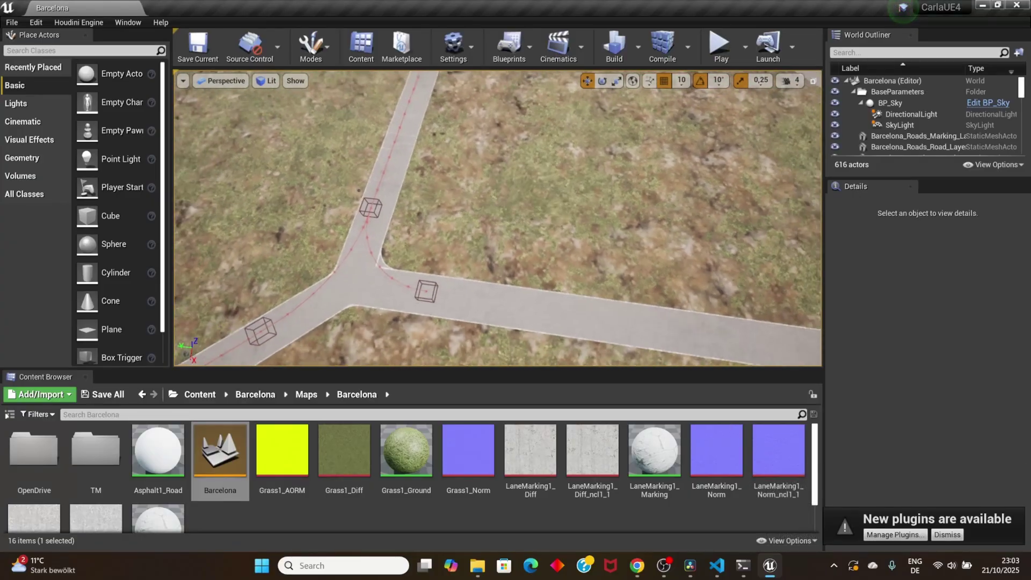
{"action": "right_click_drag", "start_coordinate": [599, 168], "coordinate": [719, 201]}
{"action": "right_click_drag", "start_coordinate": [520, 176], "coordinate": [440, 180]}
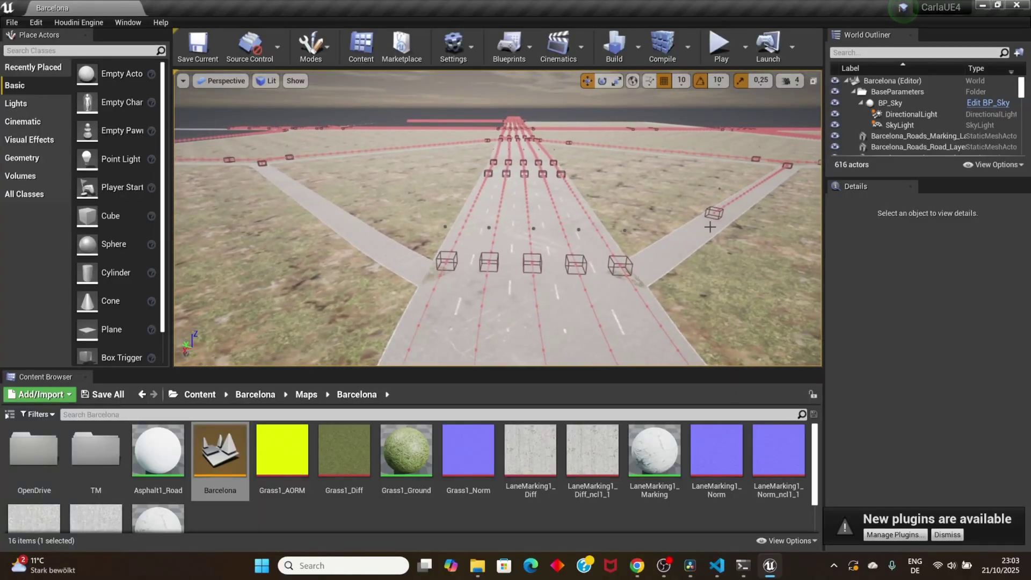
{"action": "left_click", "coordinate": [508, 254]}
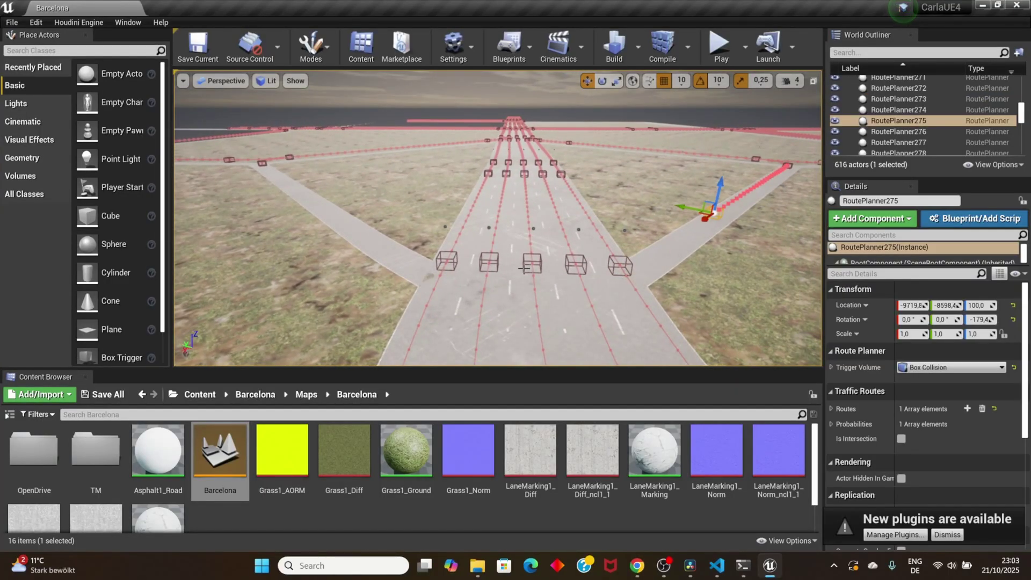
{"action": "left_click", "coordinate": [324, 303]}
{"action": "scroll", "coordinate": [433, 211], "scroll_direction": "down", "scroll_amount": 3}
{"action": "right_click_drag", "start_coordinate": [432, 212], "coordinate": [355, 323]}
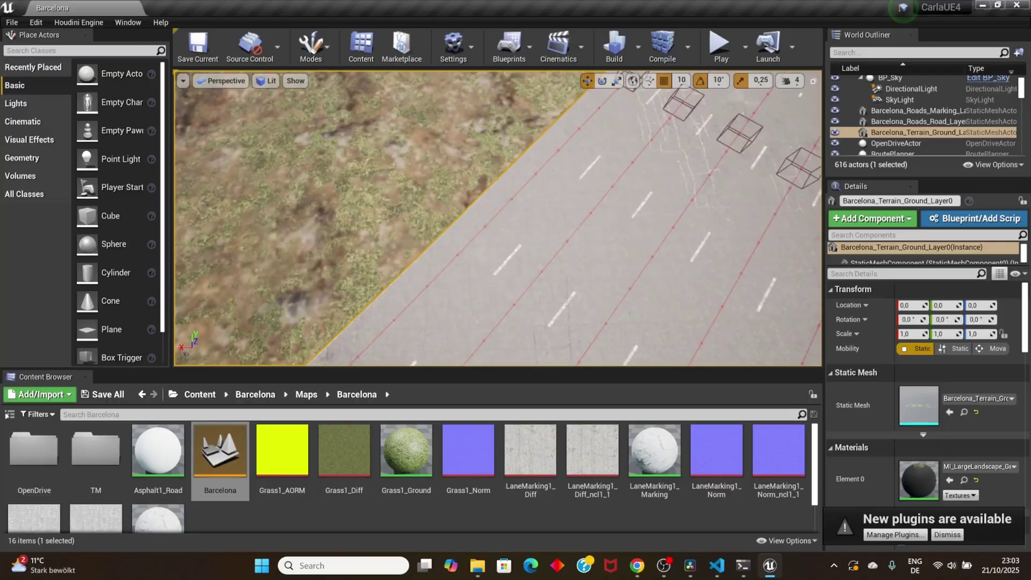
{"action": "scroll", "coordinate": [660, 167], "scroll_direction": "down", "scroll_amount": 8}
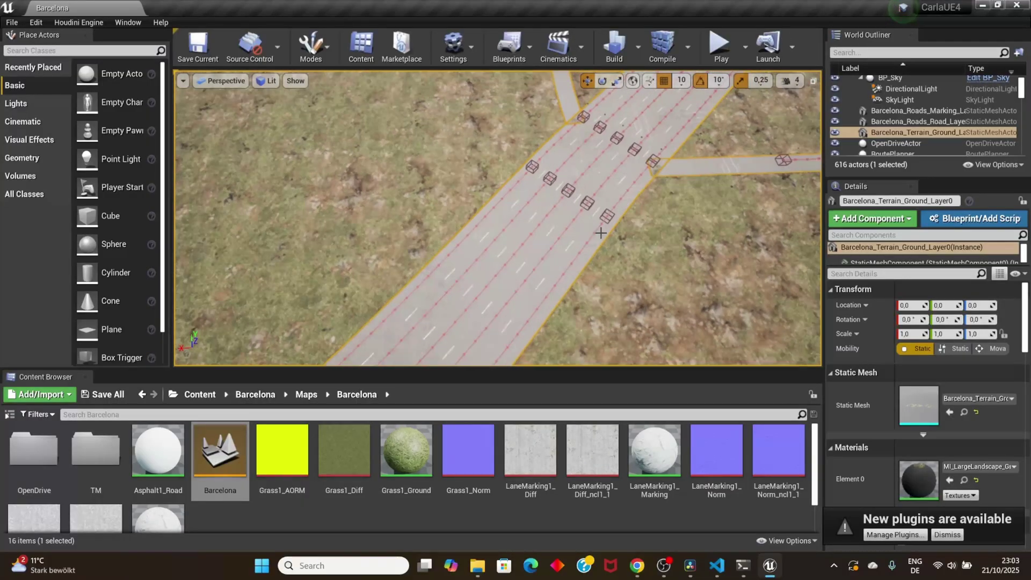
Step: Raise the viewport camera speed to 7 and fly out to examine the whole Barcelona road network from above
{"action": "scroll", "coordinate": [600, 233], "scroll_direction": "down", "scroll_amount": 2}
{"action": "left_click", "coordinate": [789, 80]}
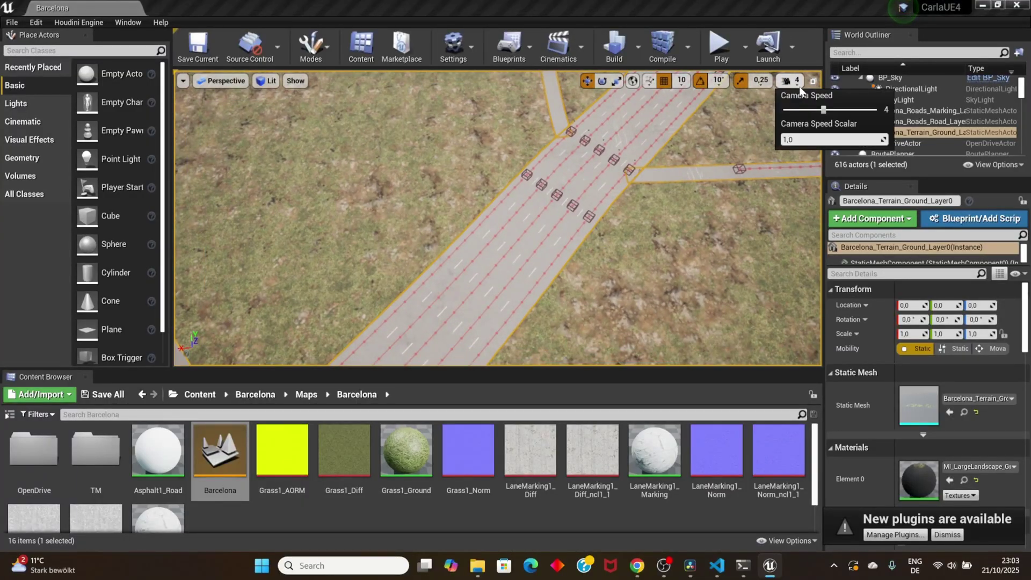
{"action": "left_click_drag", "start_coordinate": [852, 109], "coordinate": [863, 109]}
{"action": "right_click_drag", "start_coordinate": [645, 215], "coordinate": [644, 252]}
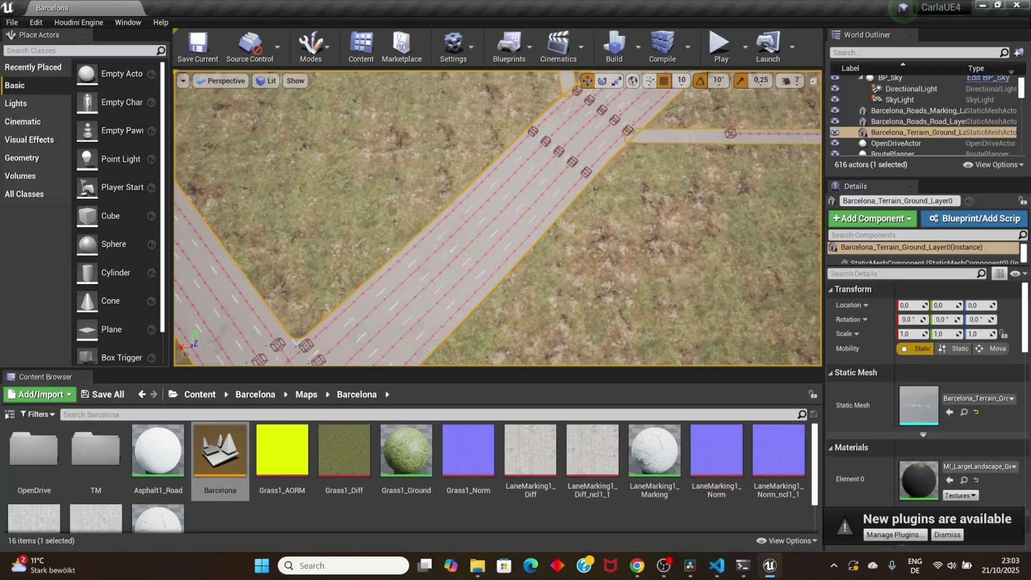
{"action": "key", "text": "s"}
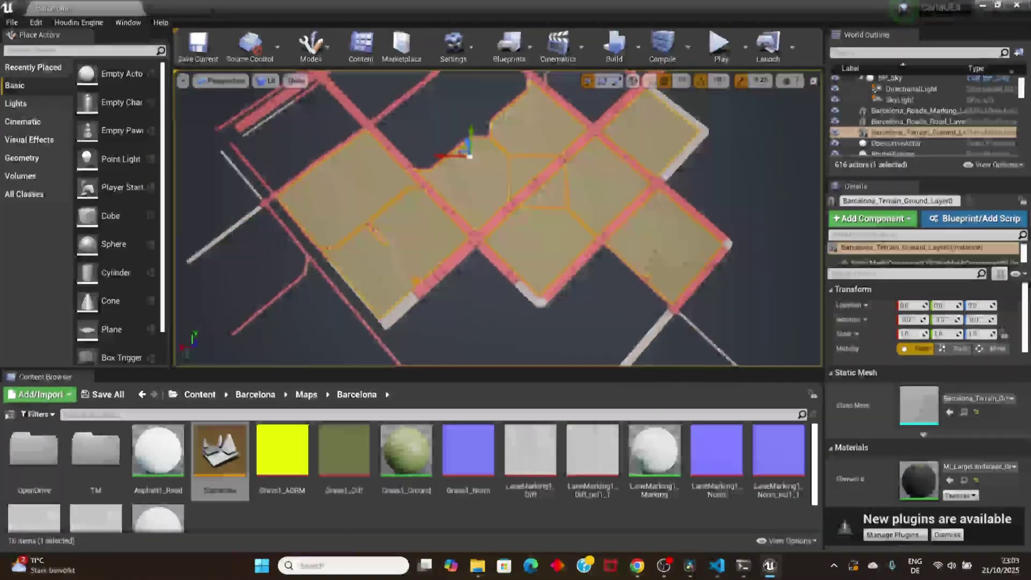
{"action": "left_click", "coordinate": [672, 193]}
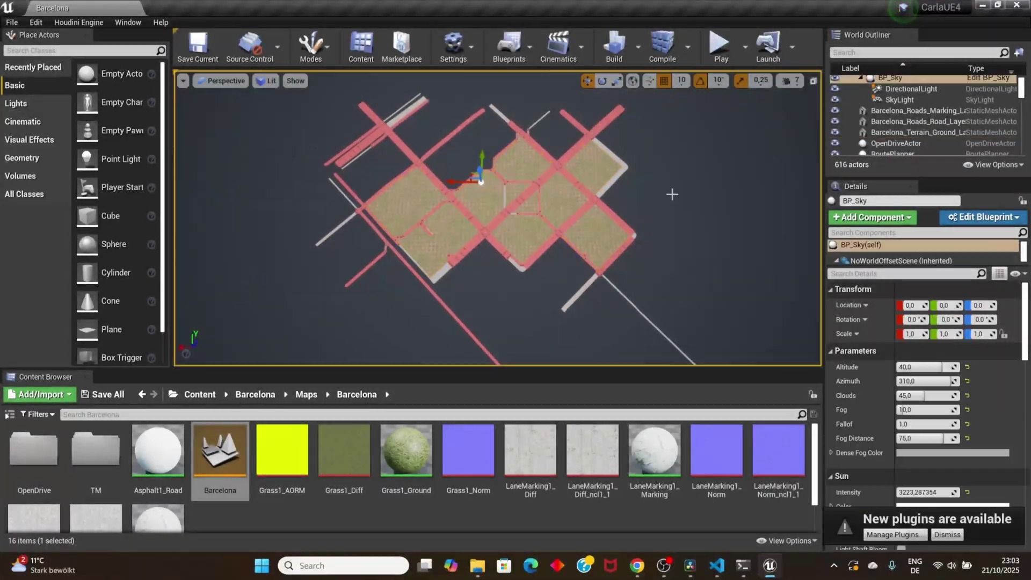
{"action": "right_click_drag", "start_coordinate": [658, 180], "coordinate": [580, 387]}
{"action": "key", "text": "w"}
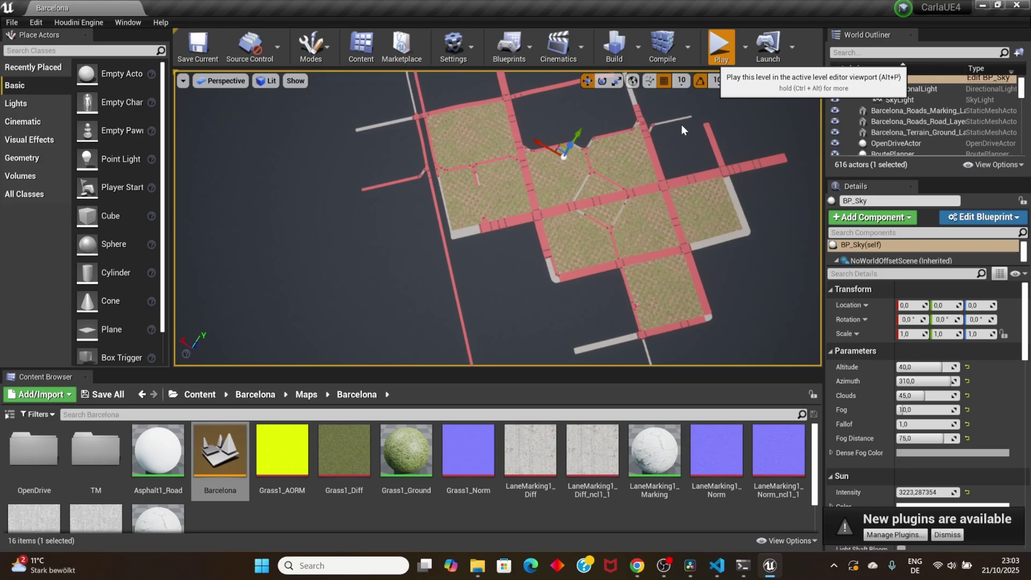
Step: Play the Barcelona level in the editor viewport and fly over its roads and terrain, finishing with the mouse cursor released
{"action": "key", "text": "alt+p"}
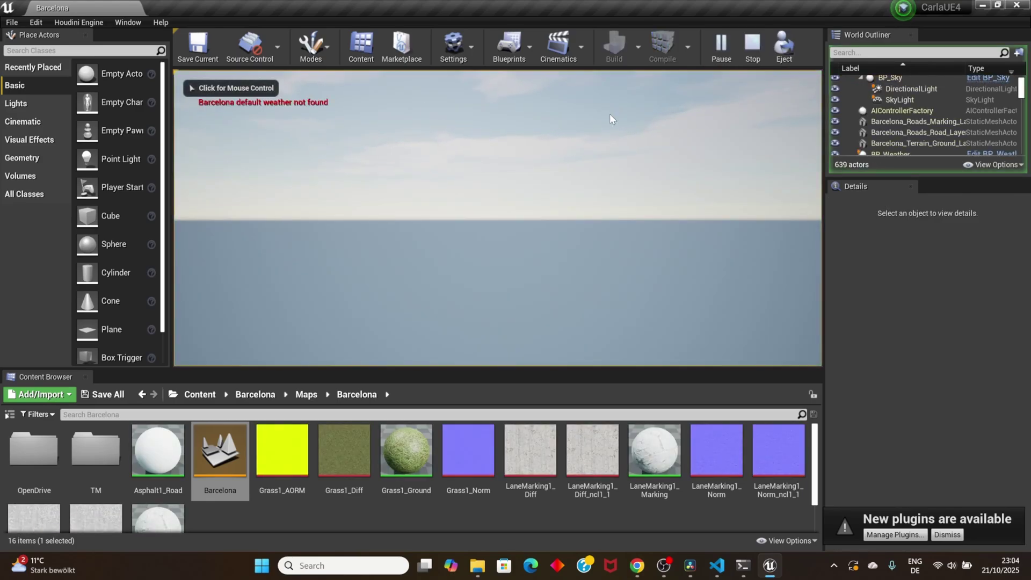
{"action": "left_click", "coordinate": [559, 168]}
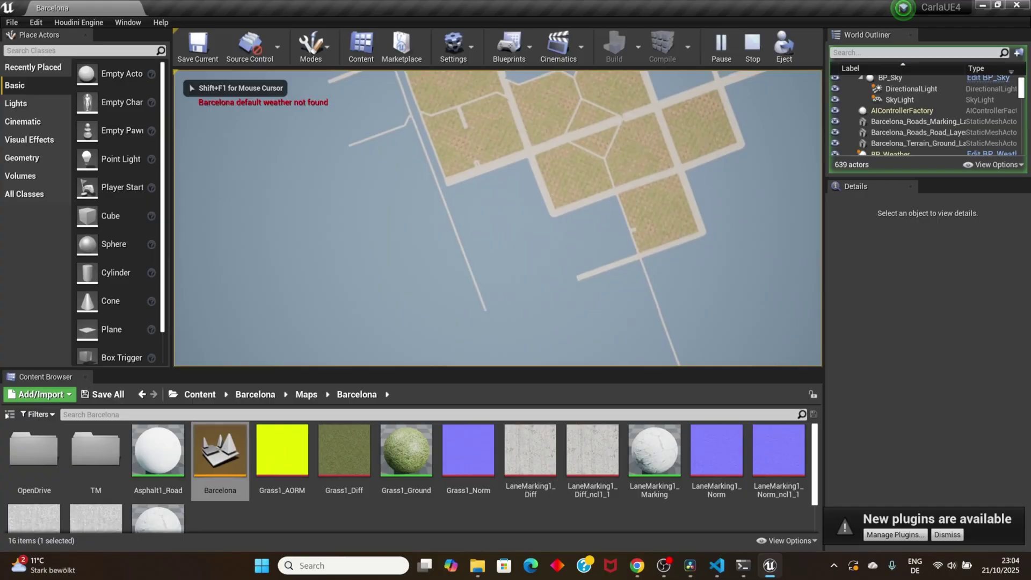
{"action": "key", "text": "shift+F1"}
{"action": "key", "text": "w"}
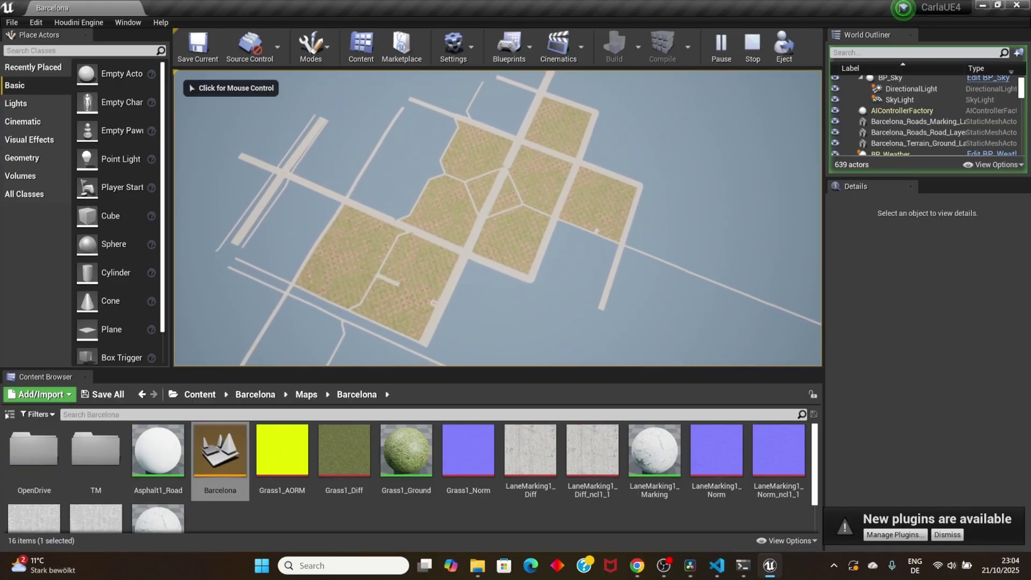
{"action": "left_click_drag", "start_coordinate": [497, 217], "coordinate": [497, 242]}
{"action": "key", "text": "w"}
{"action": "key", "text": "w"}
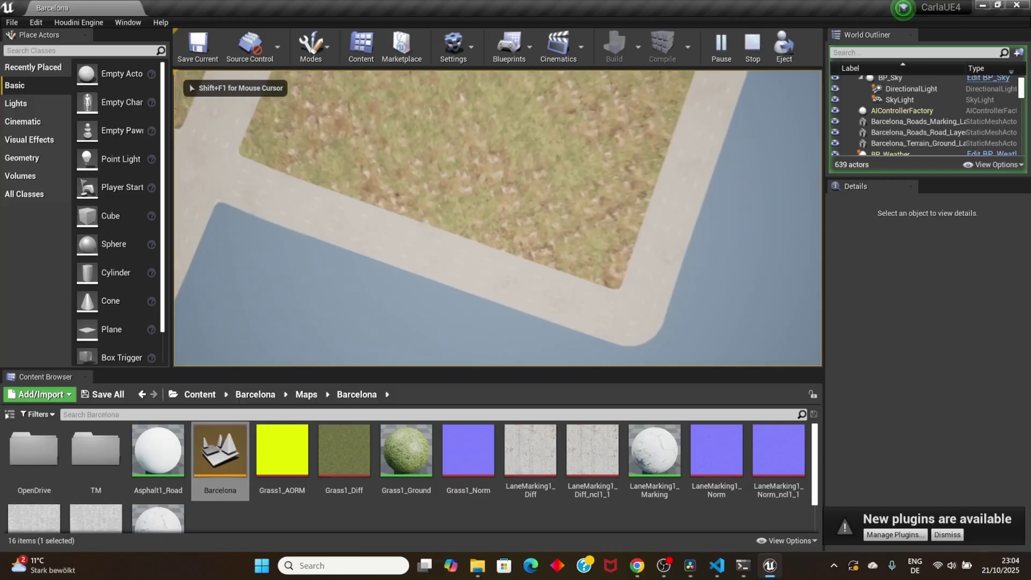
{"action": "key", "text": "shift+F1"}
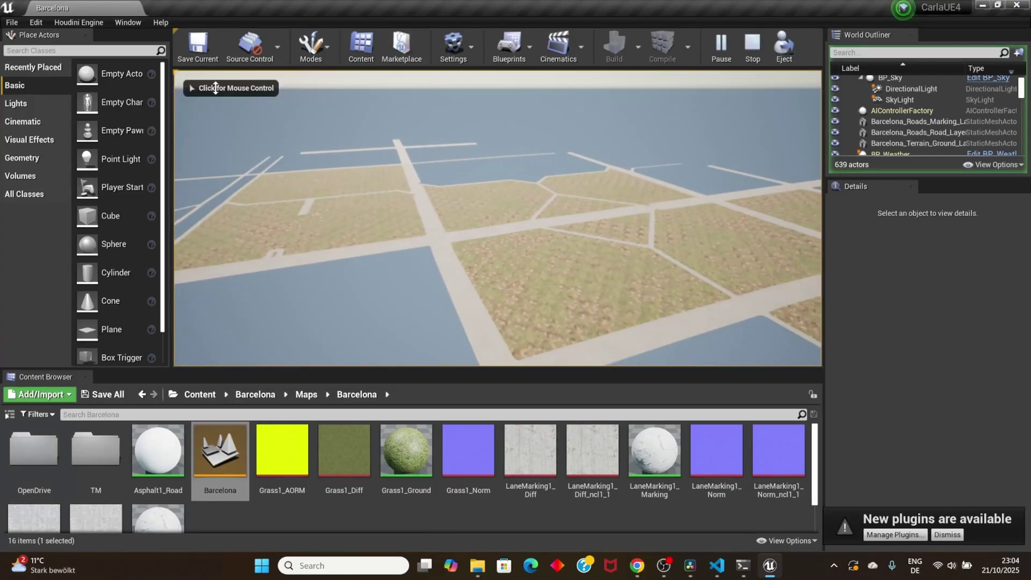
Step: Switch to the terminal, open a new Command Prompt session and change to the E:\carla\PythonAPI\examples directory
{"action": "left_click", "coordinate": [742, 565]}
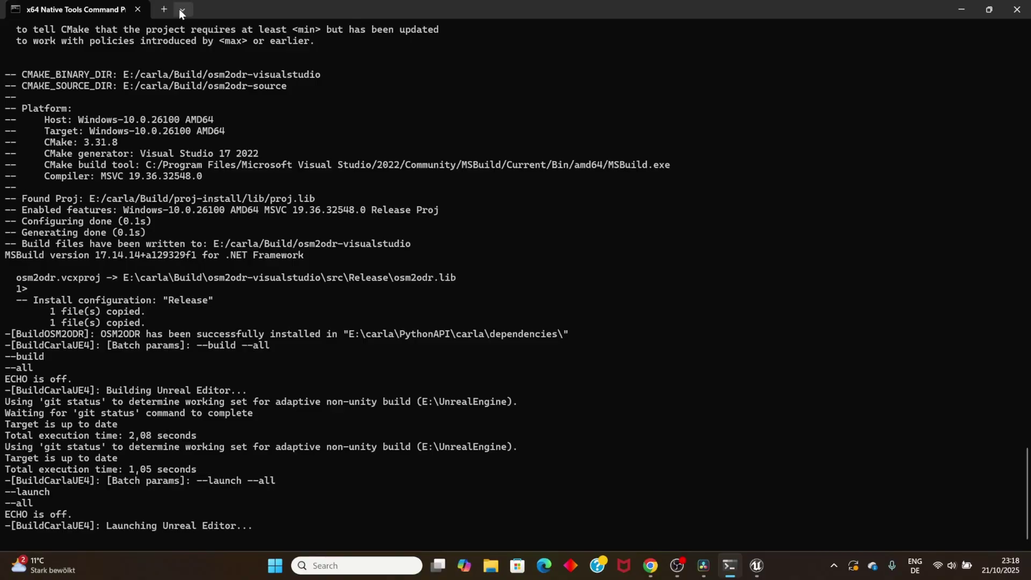
{"action": "left_click", "coordinate": [180, 9]}
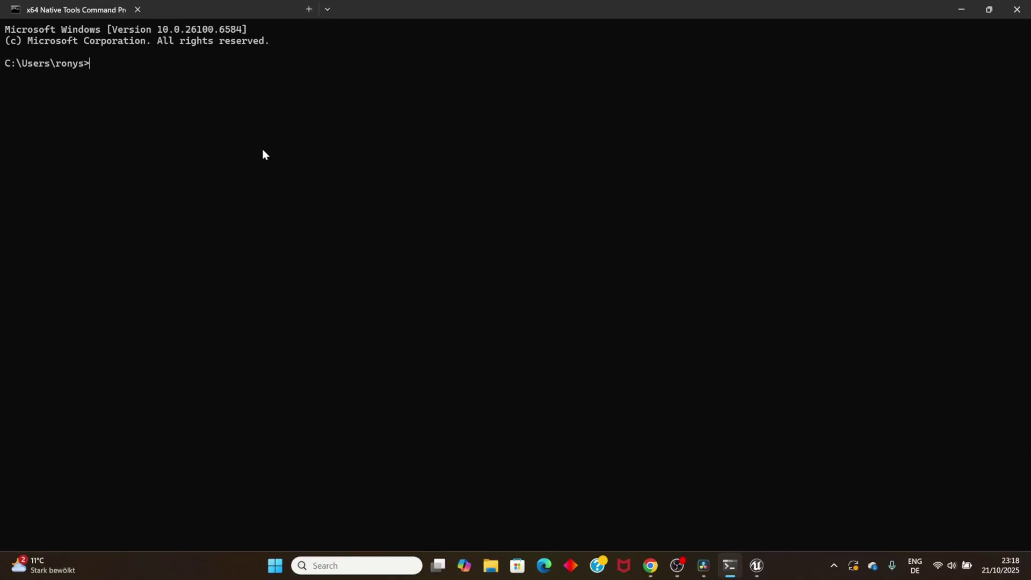
{"action": "key", "text": "ctrl+shift+t"}
{"action": "type", "text": "e:"}
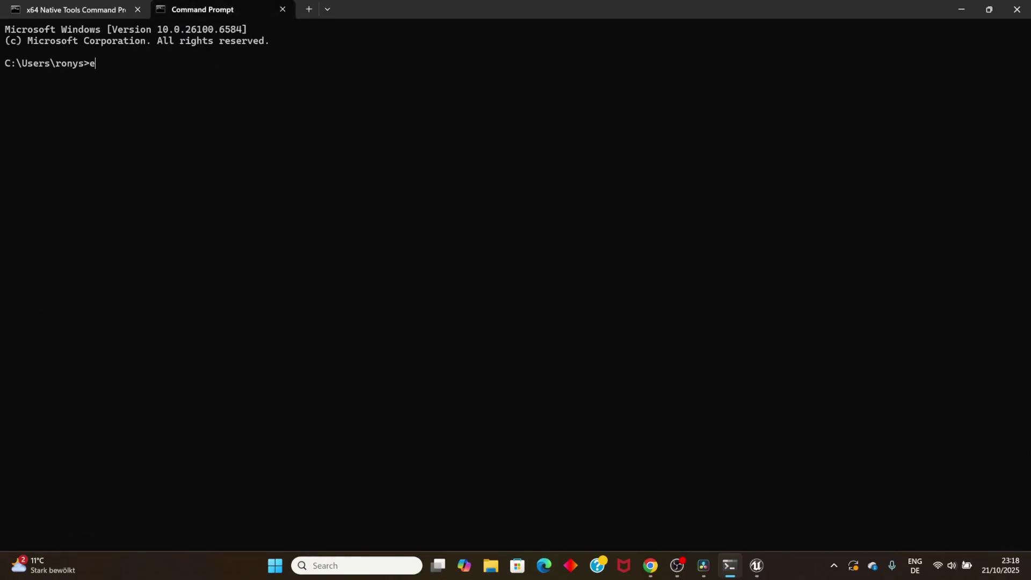
{"action": "key", "text": "Return"}
{"action": "type", "text": "cd carla"}
{"action": "key", "text": "Return"}
{"action": "type", "text": "cd "}
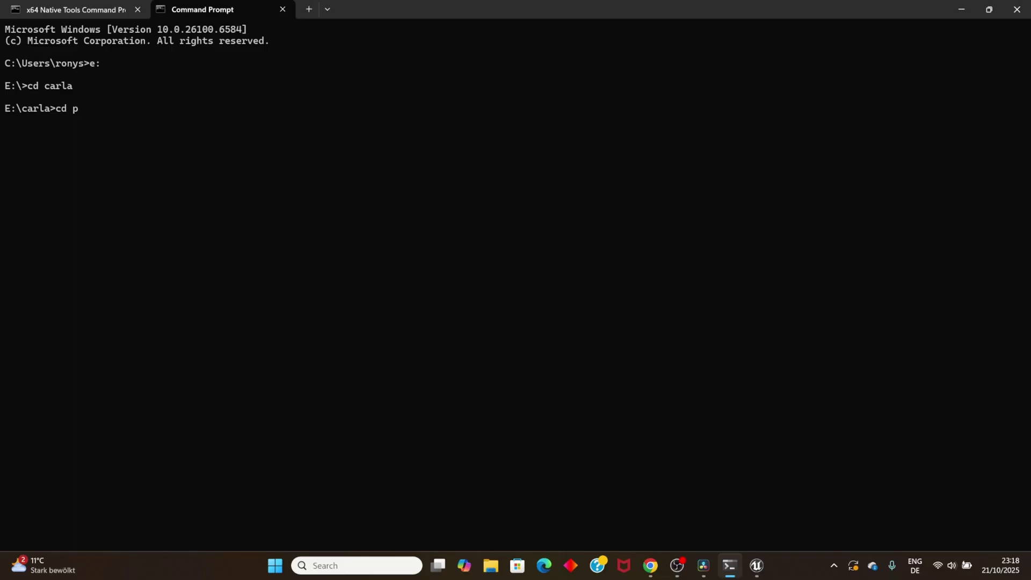
{"action": "type", "text": "PythonAPI"}
{"action": "key", "text": "Return"}
{"action": "type", "text": "c"}
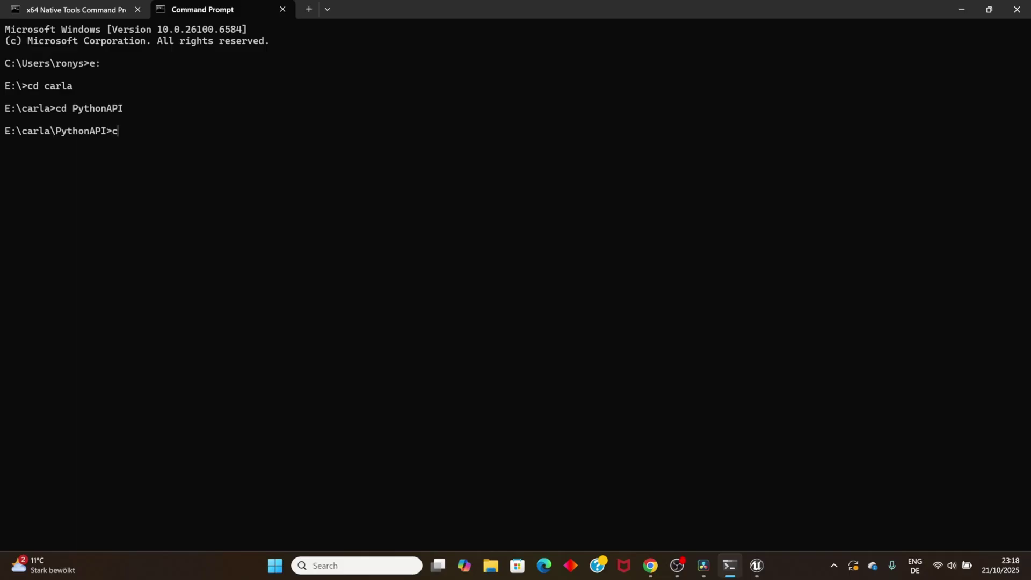
{"action": "type", "text": "d examples"}
{"action": "key", "text": "Return"}
{"action": "key", "text": "Return"}
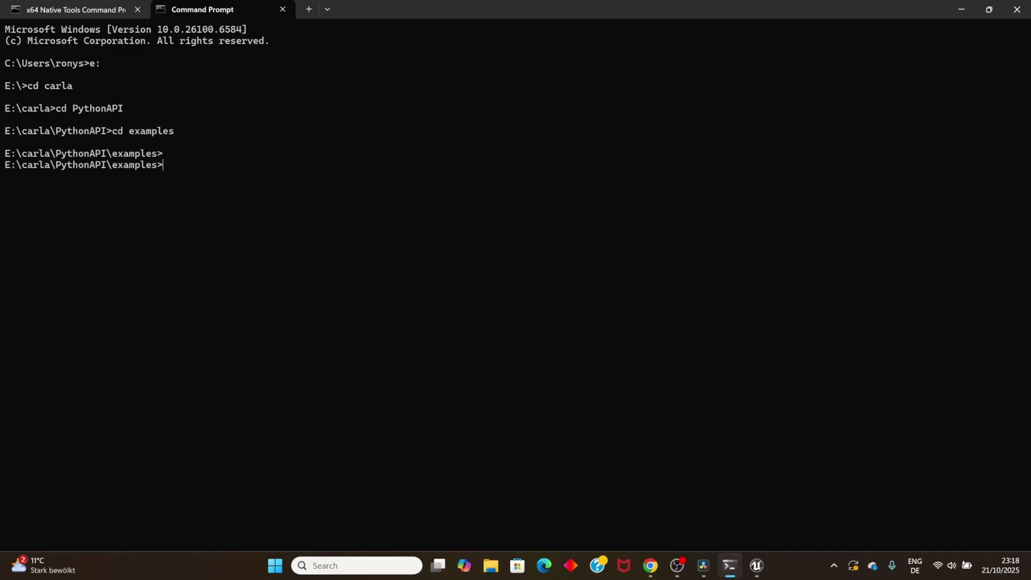
Step: Run manual_control.py with Python in synchronous mode and toggle autopilot for the spawned vehicle
{"action": "type", "text": "python ma"}
{"action": "key", "text": "Tab"}
{"action": "type", "text": "--s"}
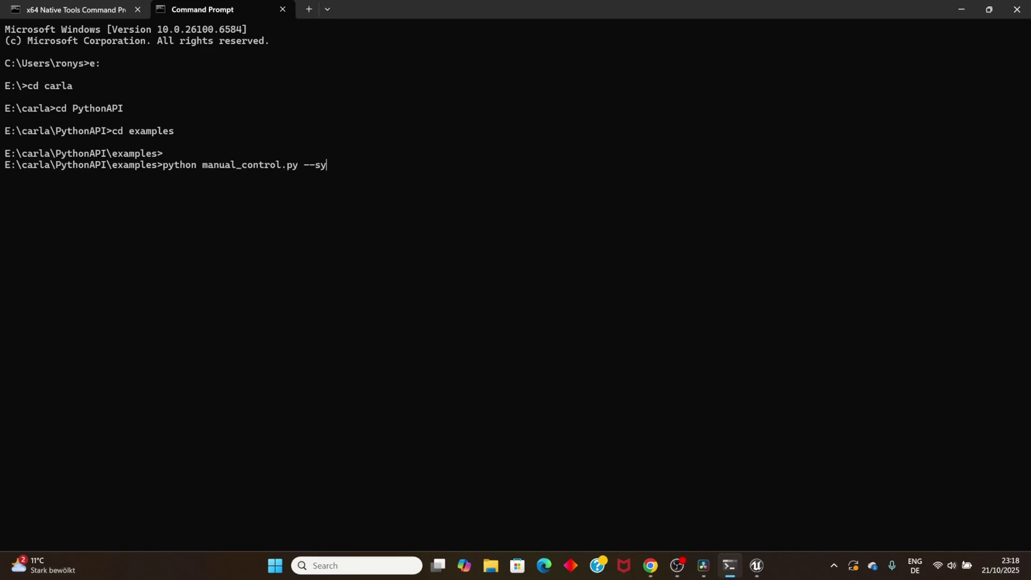
{"action": "key", "text": "Return"}
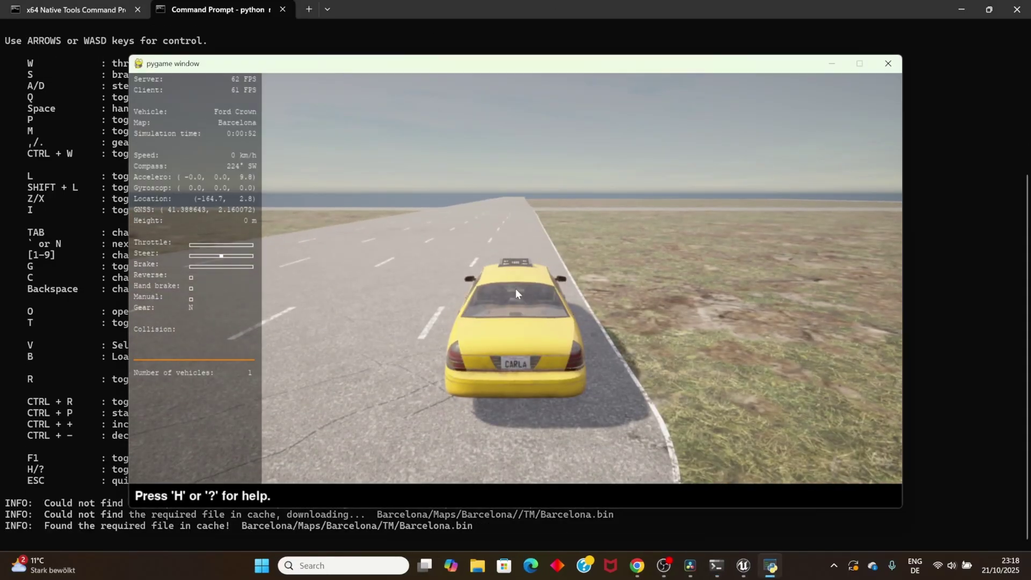
{"action": "key", "text": "p"}
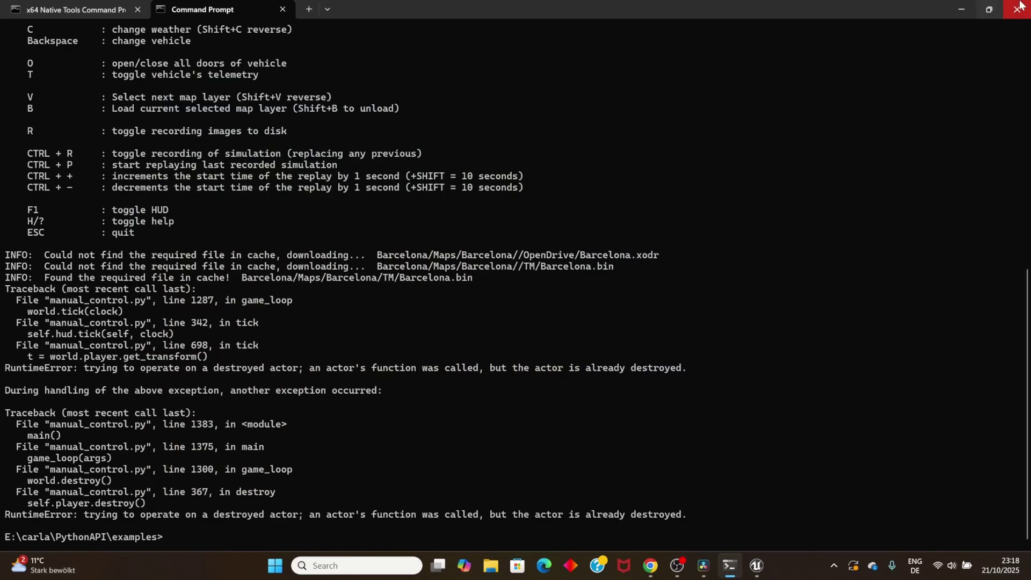
Step: Return to Unreal Editor, stop the play session and open the BP_Weather blueprint from Content/Carla/Blueprints/Weather in a maximized window
{"action": "left_click", "coordinate": [960, 9]}
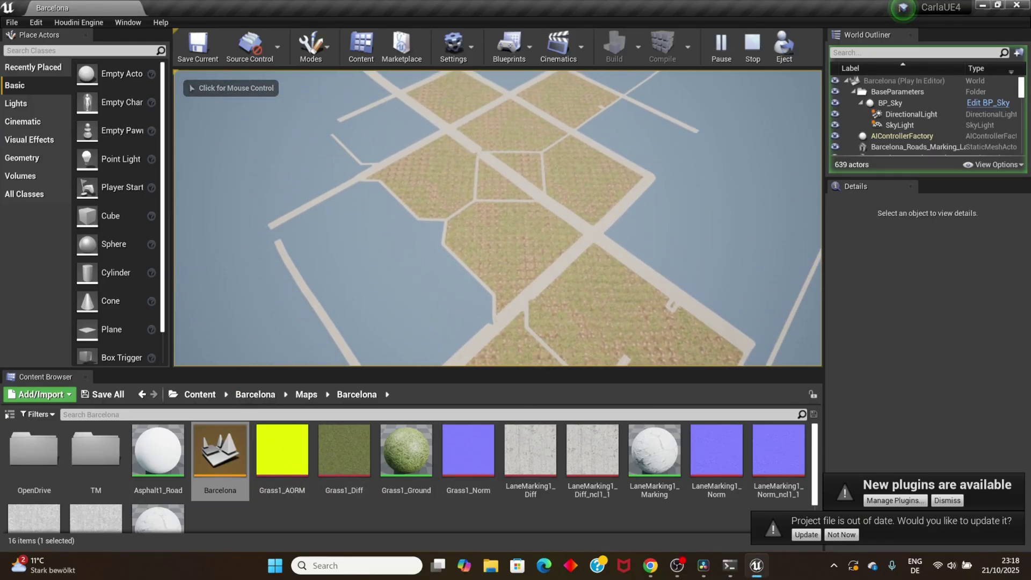
{"action": "left_click", "coordinate": [207, 396]}
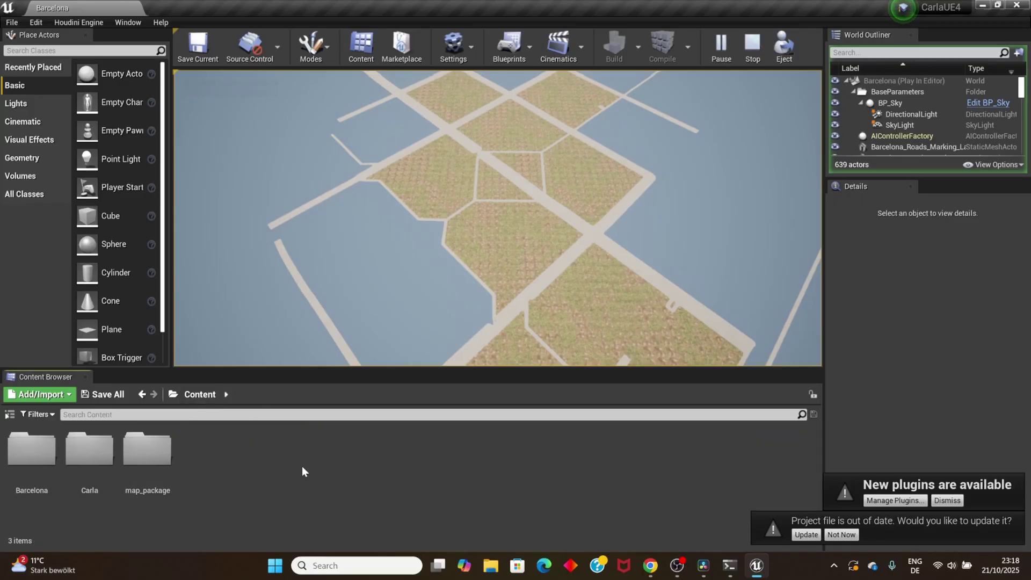
{"action": "double_click", "coordinate": [89, 454]}
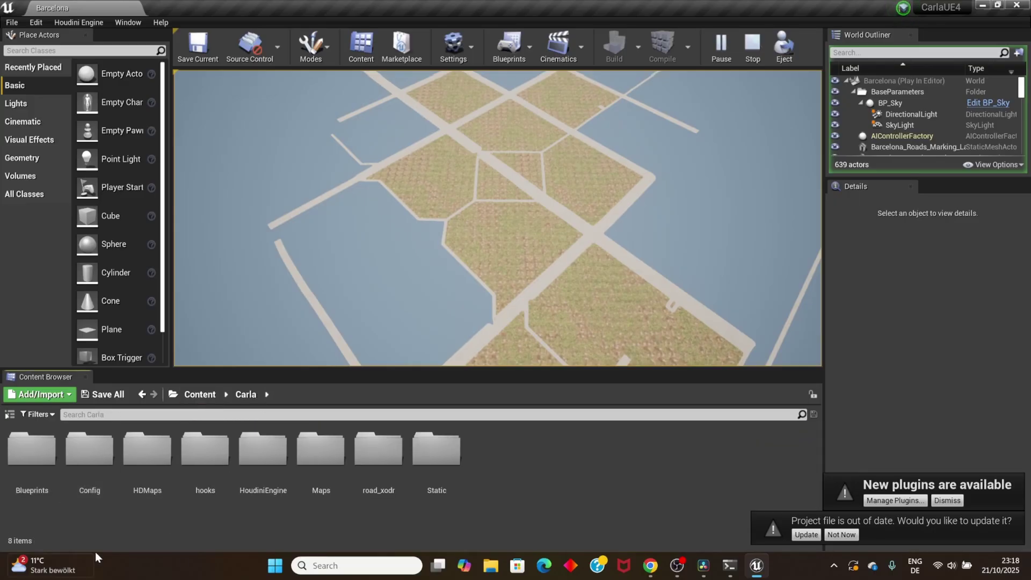
{"action": "double_click", "coordinate": [34, 453]}
{"action": "double_click", "coordinate": [613, 454]}
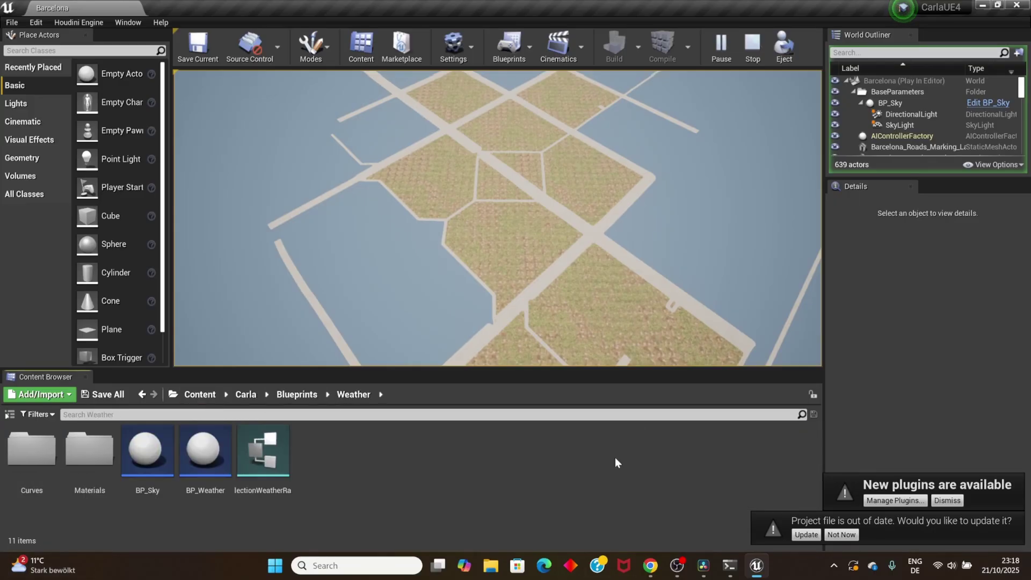
{"action": "left_click", "coordinate": [211, 471]}
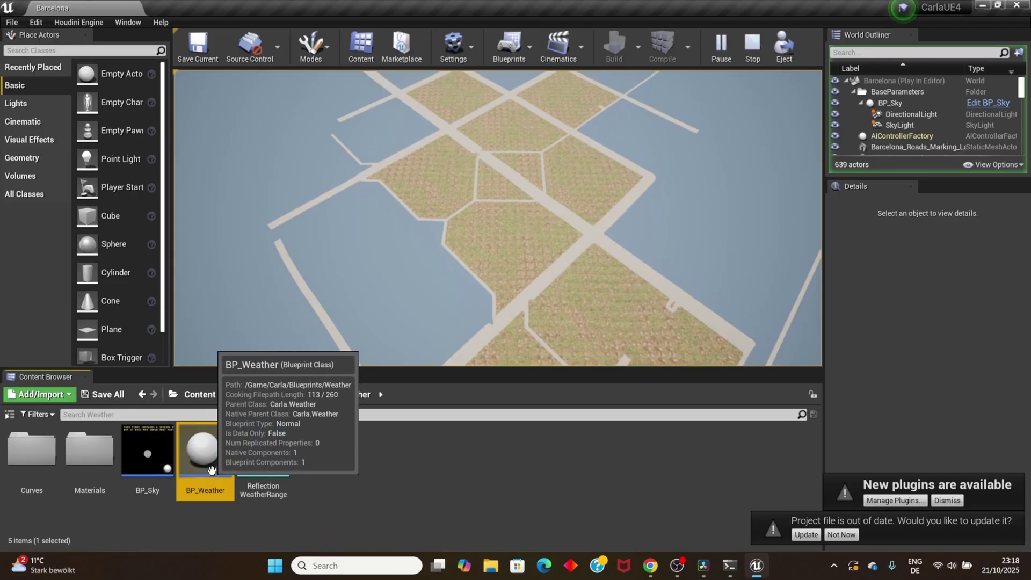
{"action": "left_click", "coordinate": [751, 44]}
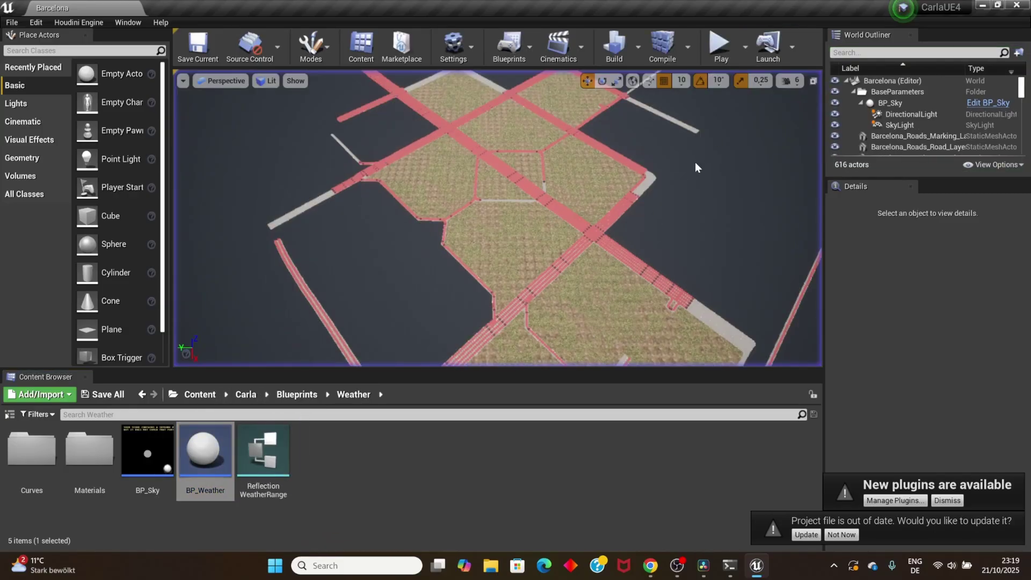
{"action": "double_click", "coordinate": [224, 466]}
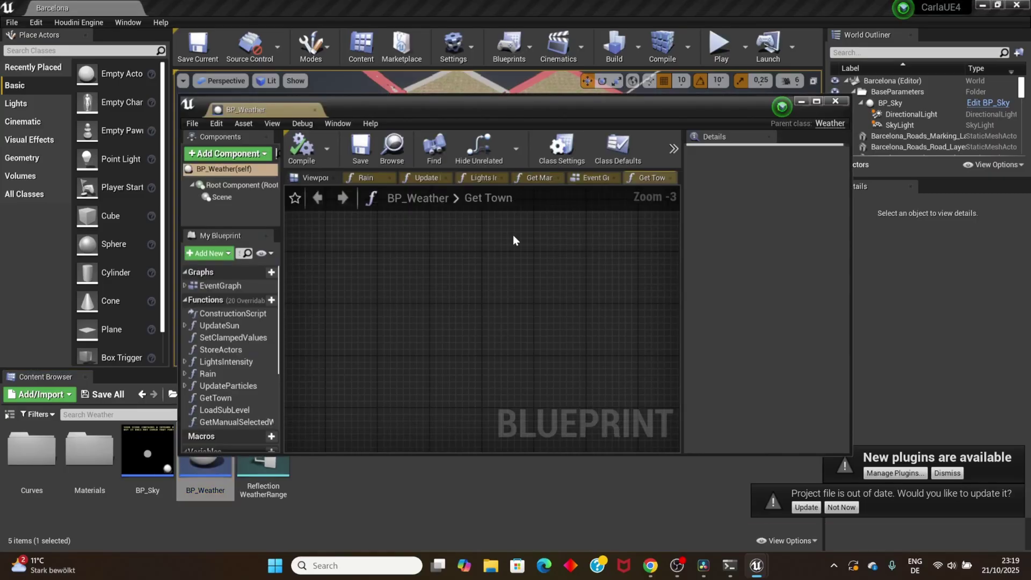
{"action": "left_click", "coordinate": [817, 102]}
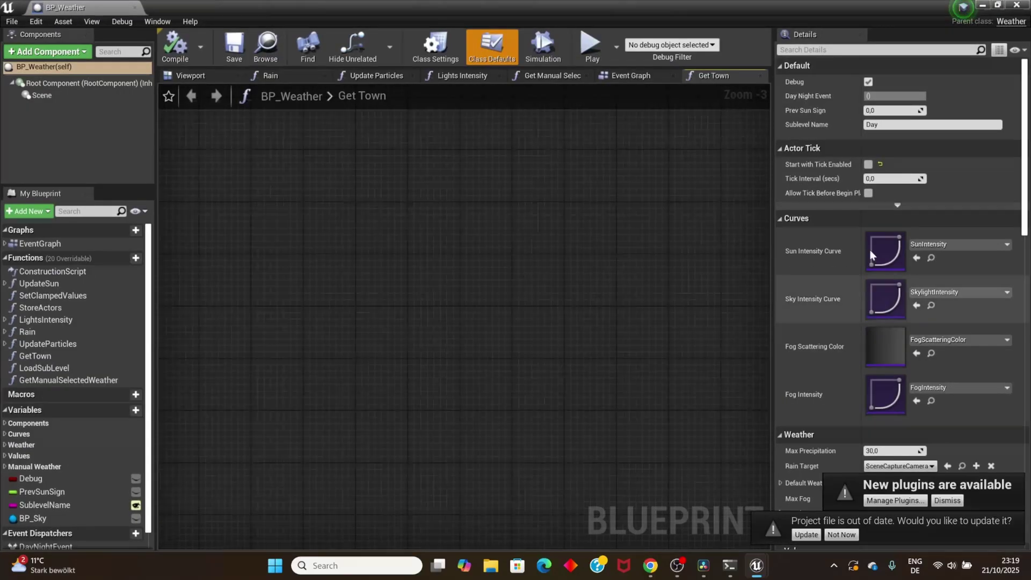
Step: Add a new element named Barcelona to the Default Weathers map in BP_Weather's class defaults
{"action": "left_click", "coordinate": [900, 208]}
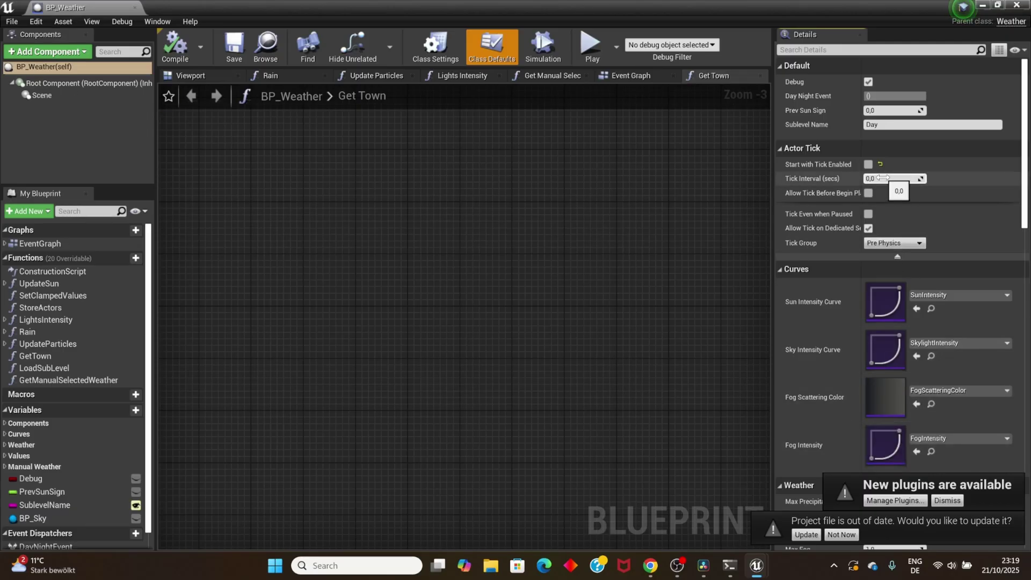
{"action": "scroll", "coordinate": [880, 215], "scroll_direction": "down", "scroll_amount": 3}
{"action": "scroll", "coordinate": [871, 215], "scroll_direction": "down", "scroll_amount": 3}
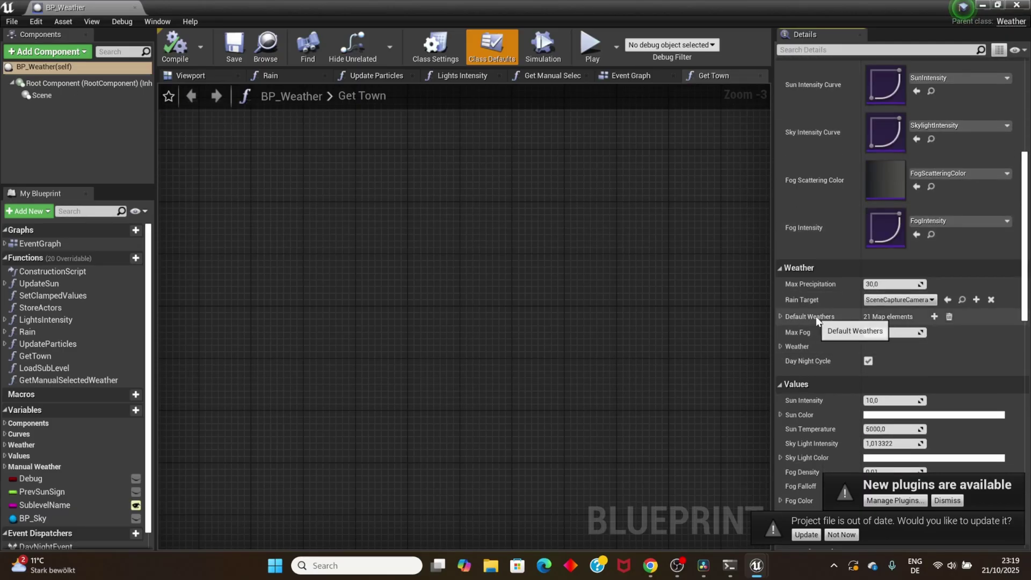
{"action": "left_click", "coordinate": [780, 317]}
{"action": "scroll", "coordinate": [809, 328], "scroll_direction": "down", "scroll_amount": 5}
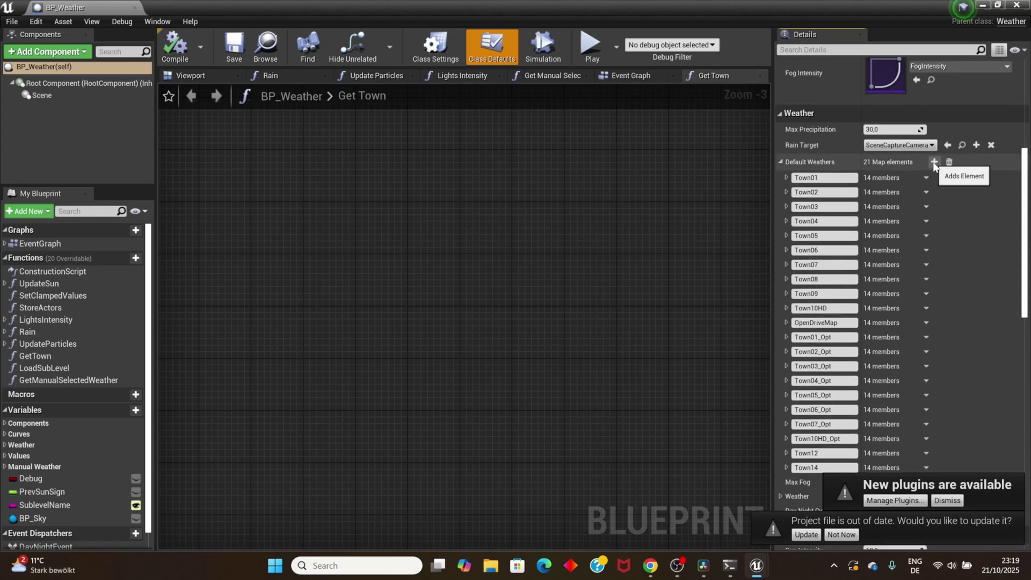
{"action": "left_click", "coordinate": [934, 162]}
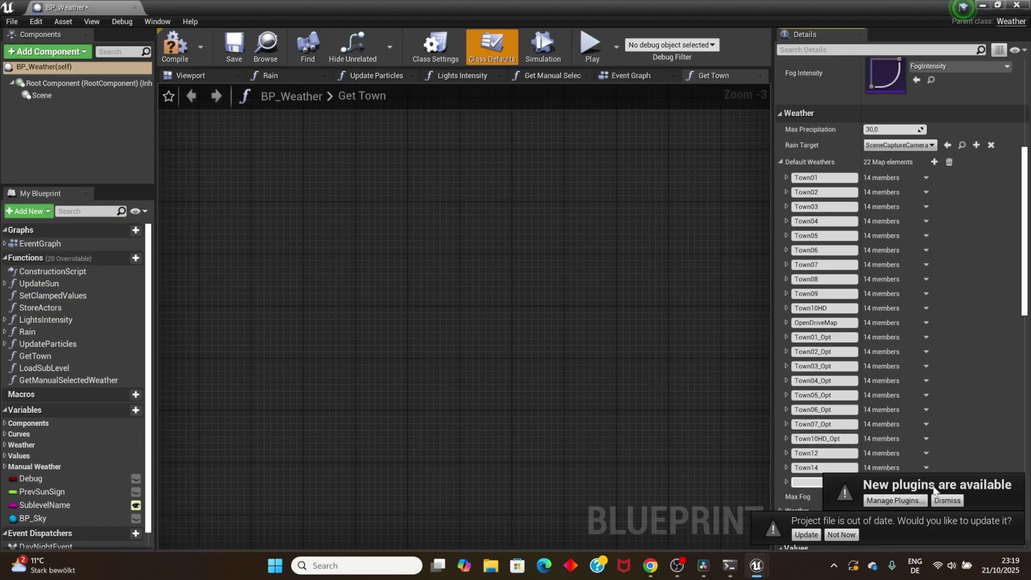
{"action": "left_click", "coordinate": [946, 500]}
{"action": "left_click", "coordinate": [817, 481]}
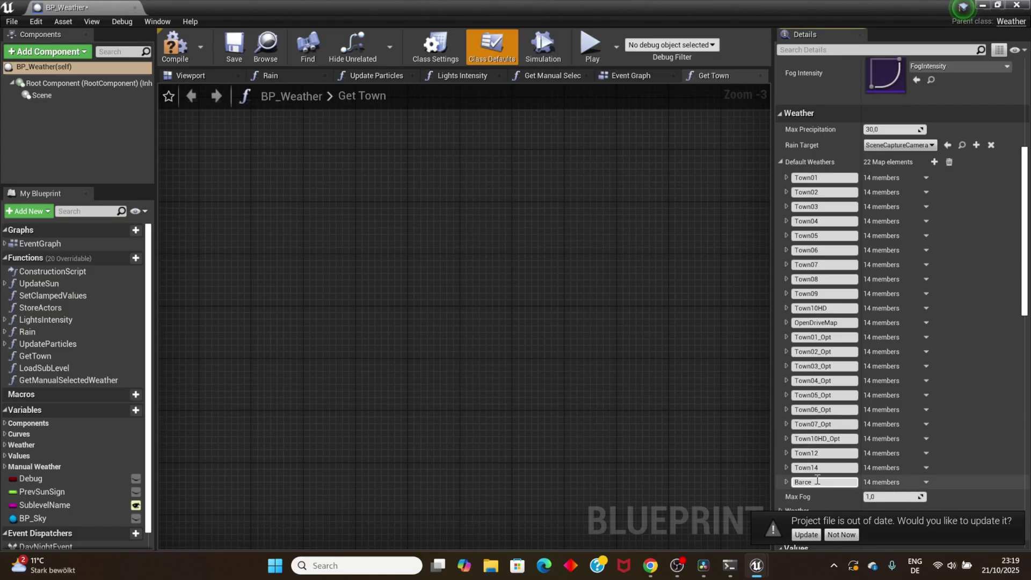
{"action": "type", "text": "Barcelona"}
{"action": "key", "text": "Return"}
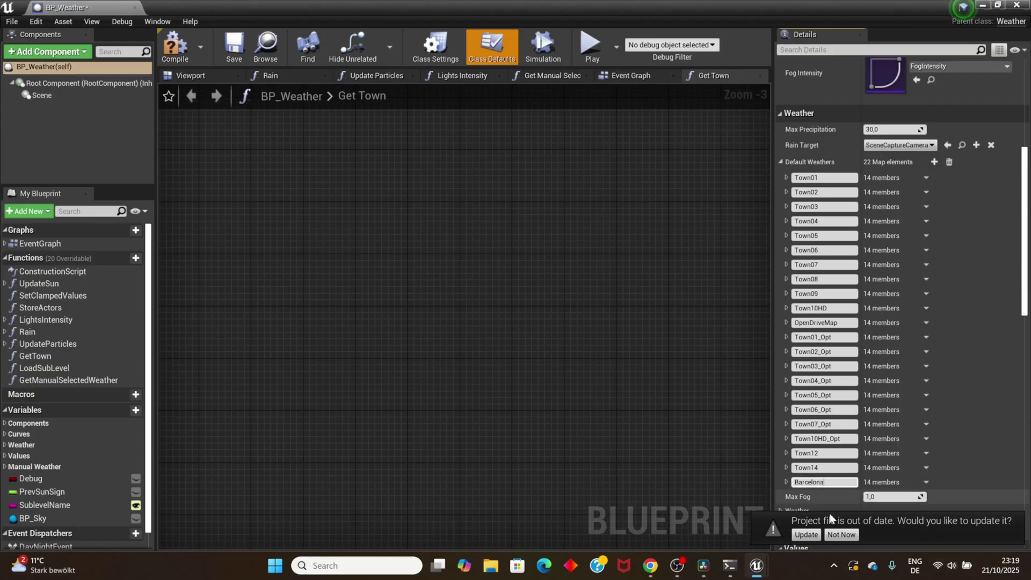
Step: Compile and save the BP_Weather blueprint, closing its editor
{"action": "left_click", "coordinate": [178, 54]}
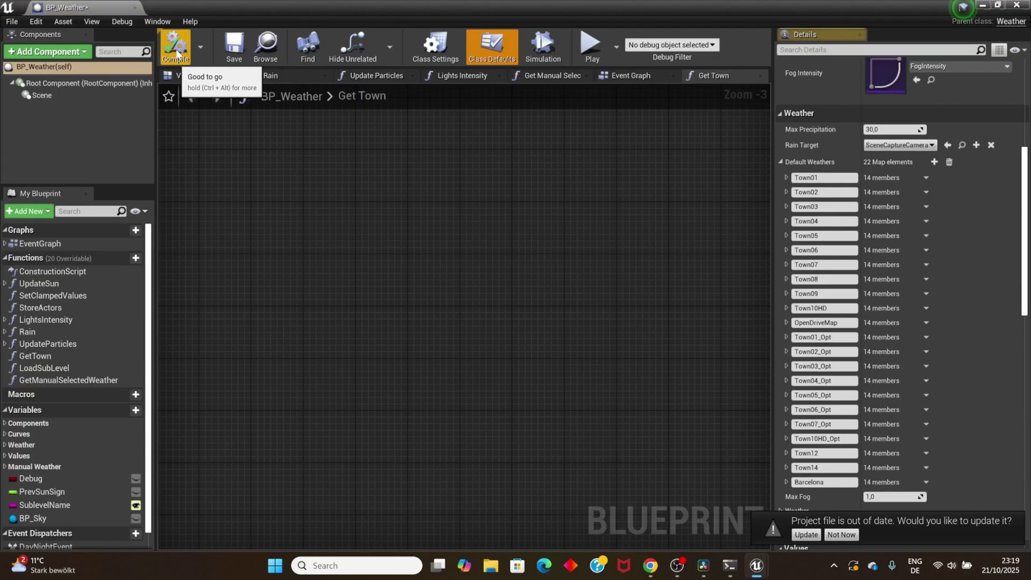
{"action": "left_click", "coordinate": [235, 56]}
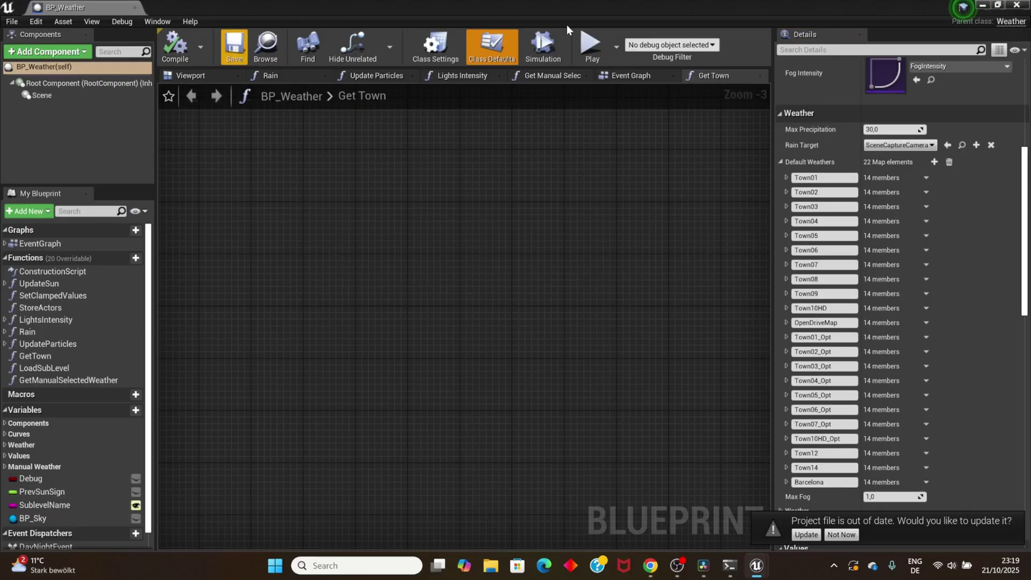
{"action": "left_click", "coordinate": [1016, 5]}
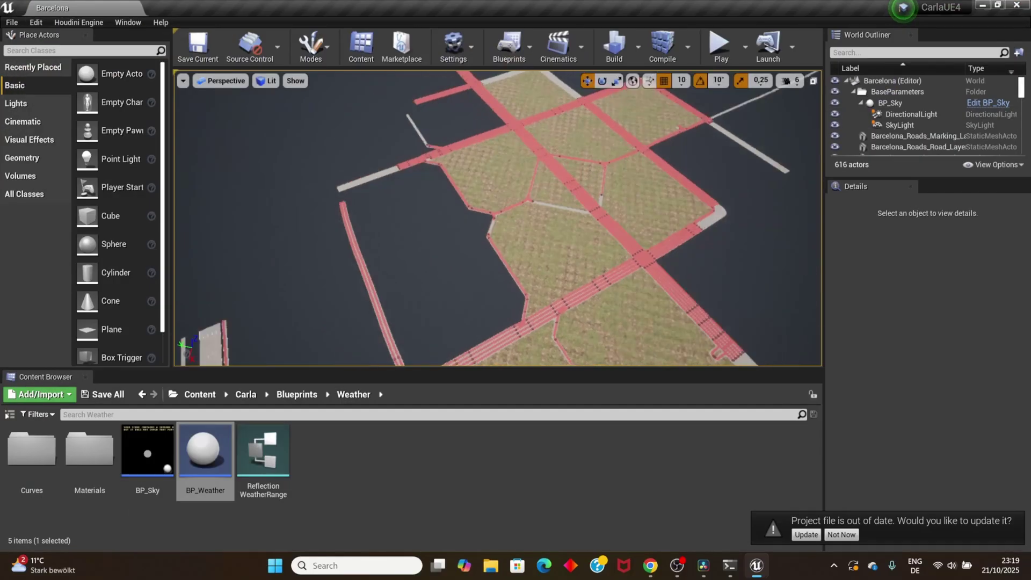
Step: Start a play session of the Barcelona level and inspect its roads and terrain from above, releasing the mouse cursor
{"action": "right_click_drag", "start_coordinate": [645, 271], "coordinate": [673, 271]}
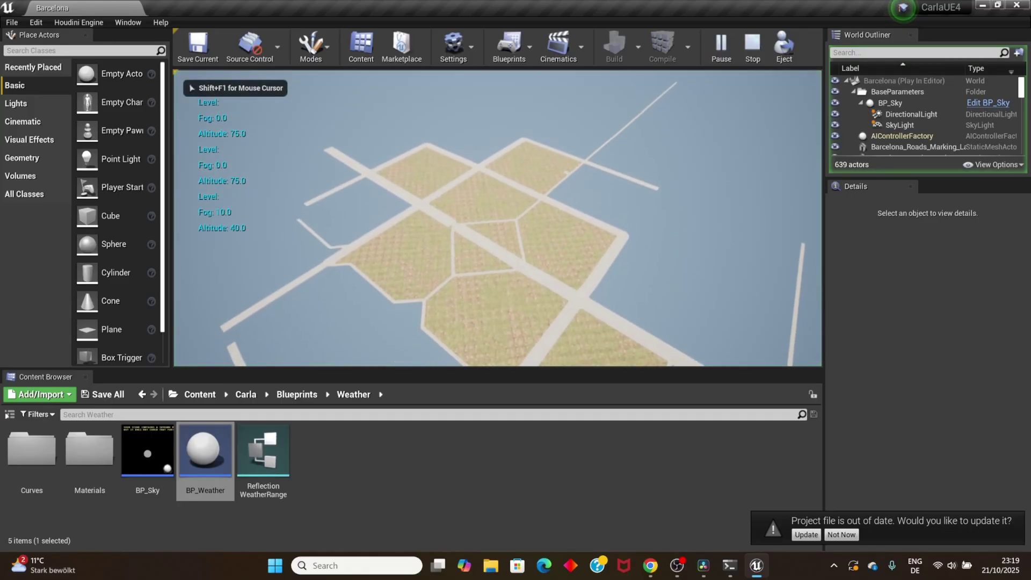
{"action": "left_click", "coordinate": [497, 217]}
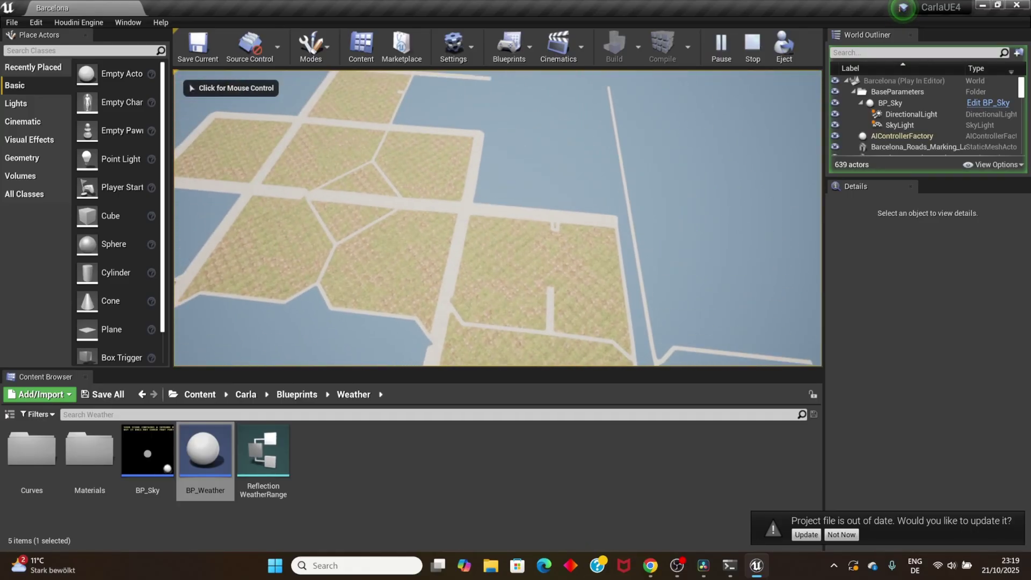
{"action": "left_click", "coordinate": [497, 217]}
{"action": "key", "text": "w"}
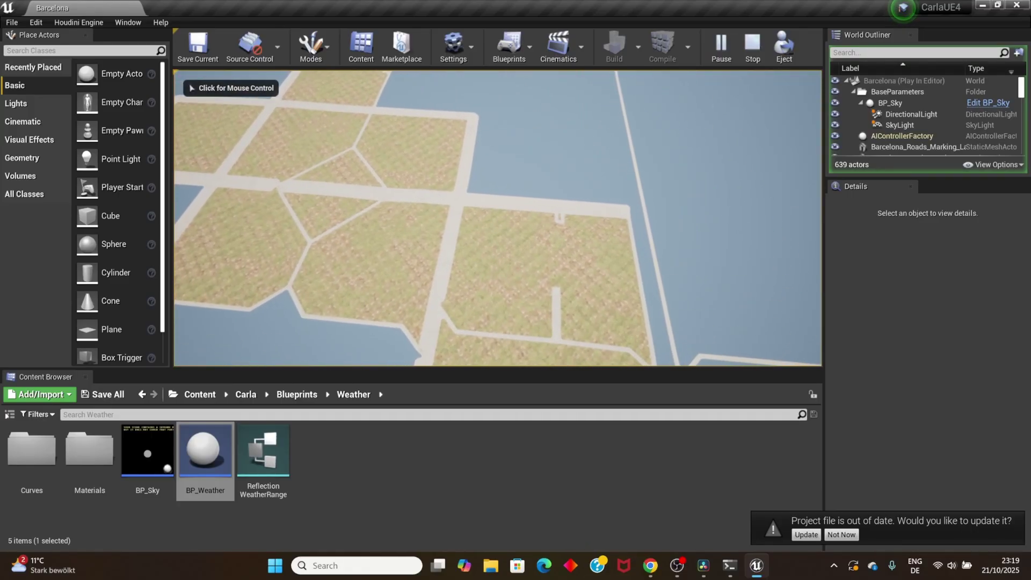
{"action": "key", "text": "w"}
{"action": "left_click_drag", "start_coordinate": [497, 218], "coordinate": [389, 199]}
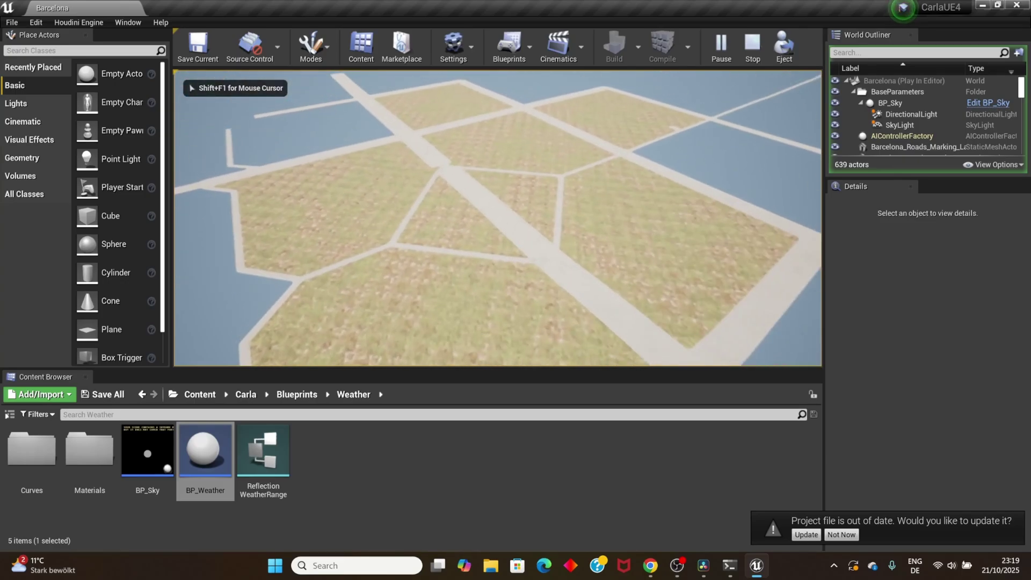
{"action": "key", "text": "shift+F1"}
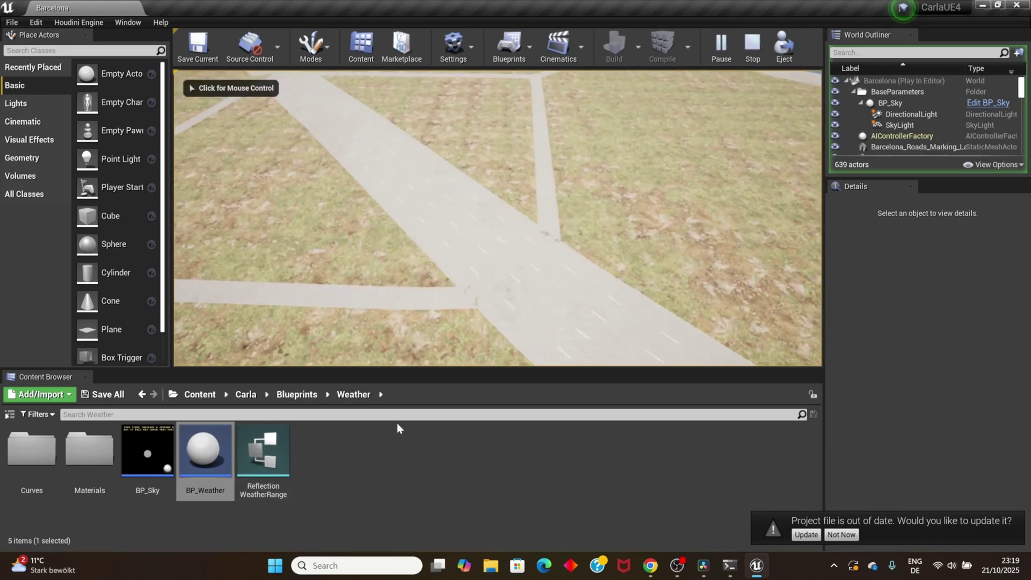
Step: Switch to the Command Prompt and rerun manual_control.py from the PythonAPI examples folder
{"action": "left_click", "coordinate": [729, 566]}
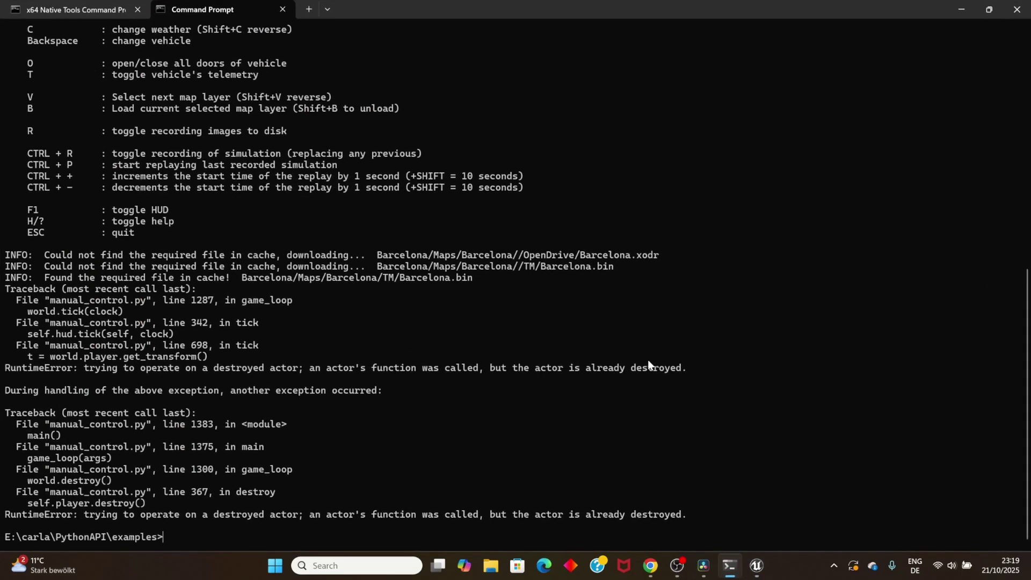
{"action": "key", "text": "Up"}
{"action": "key", "text": "Return"}
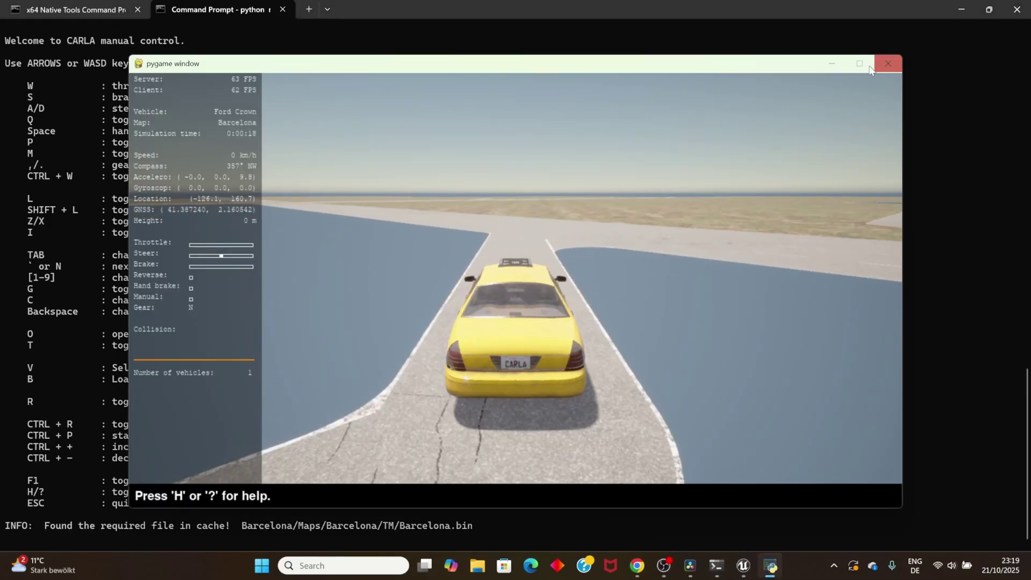
Step: Run python generate_traffic.py -n 100 from E:\carla\PythonAPI\examples in a new Command Prompt tab, and toggle autopilot in the pygame window
{"action": "left_click", "coordinate": [871, 66]}
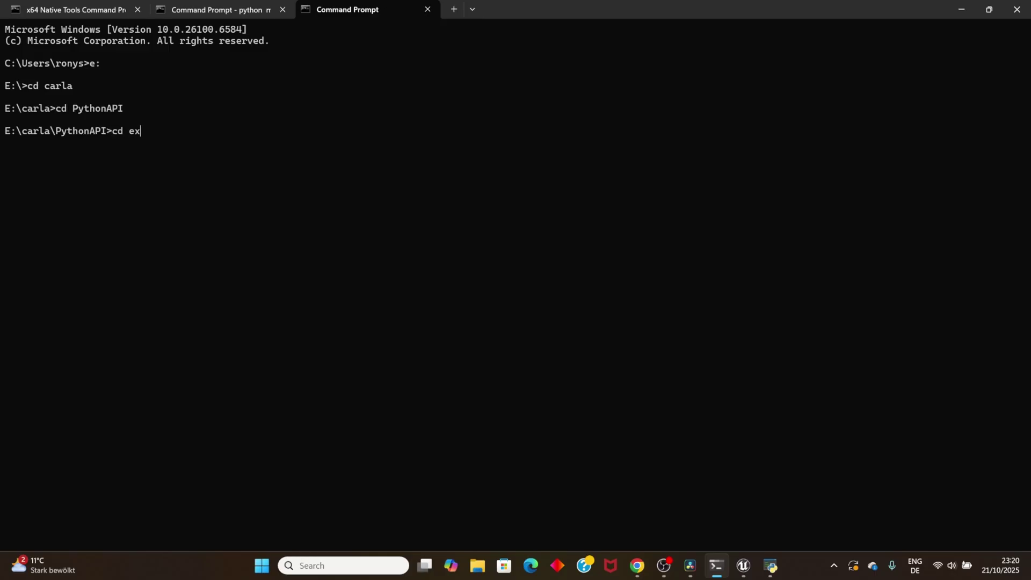
{"action": "key", "text": "Return"}
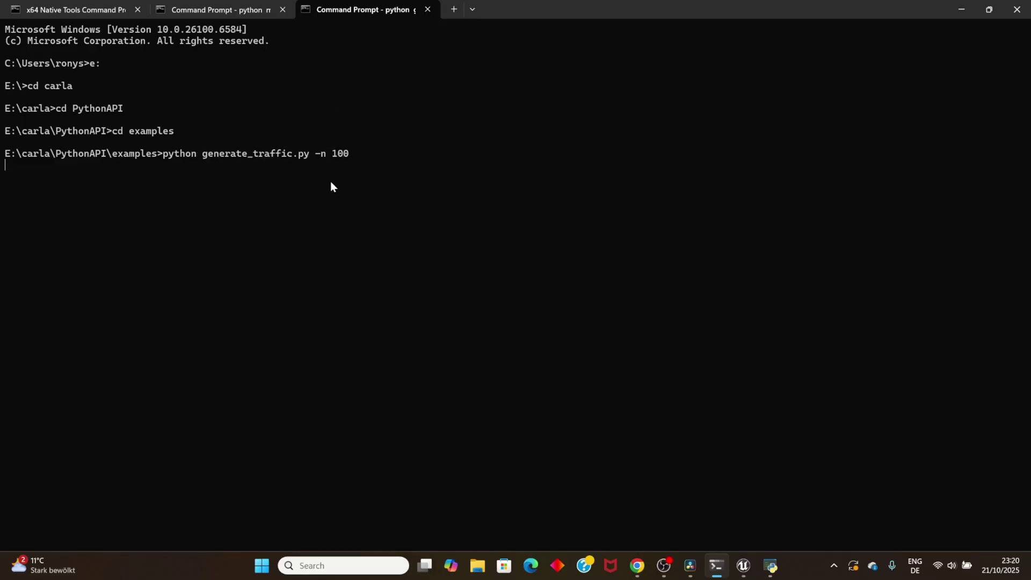
{"action": "left_click", "coordinate": [769, 568]}
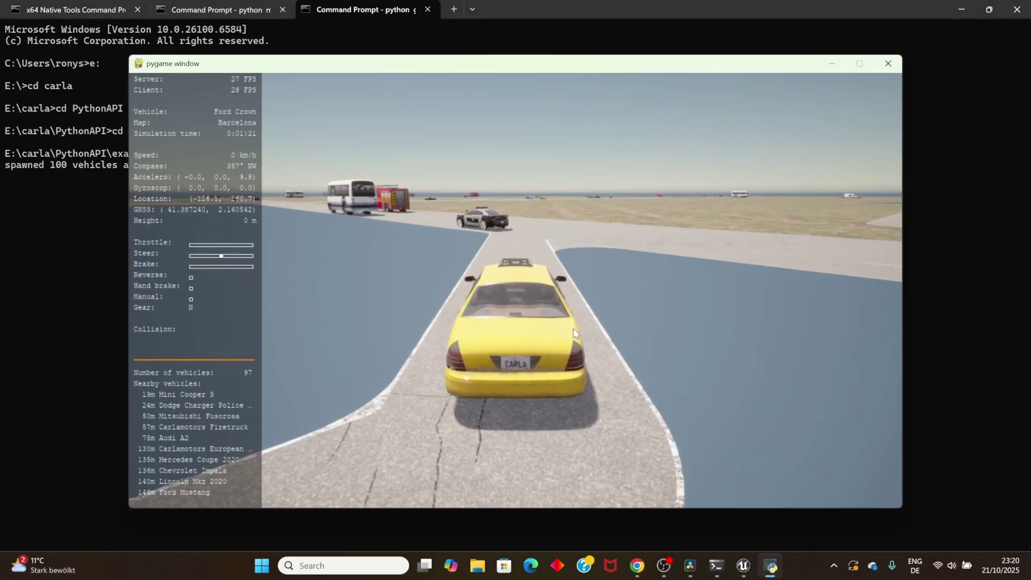
{"action": "key", "text": "p"}
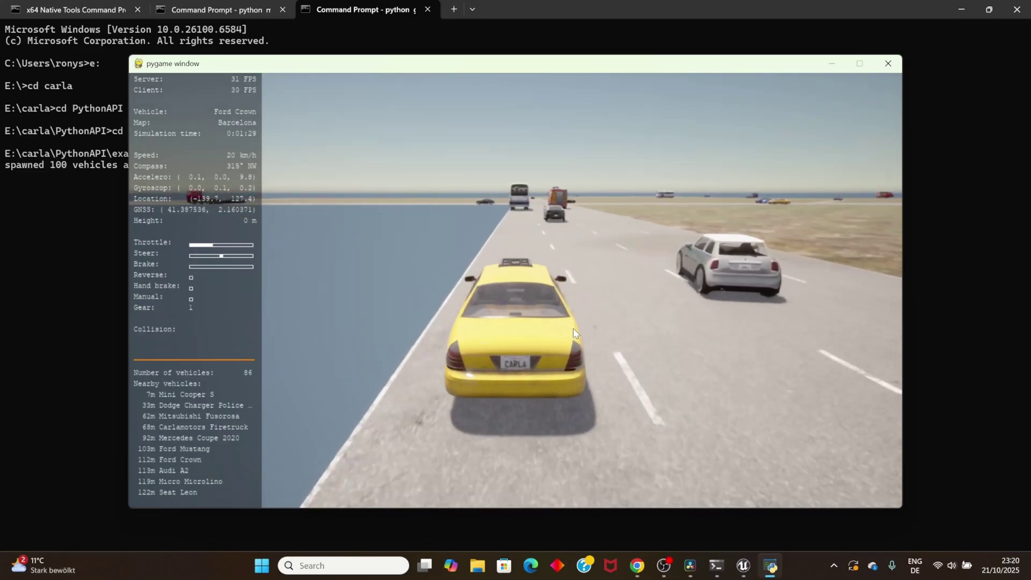
Step: Switch to Unreal Editor, examine the spawned traffic across the Barcelona map up close and from above, and return to the pygame window
{"action": "key", "text": "alt+Tab"}
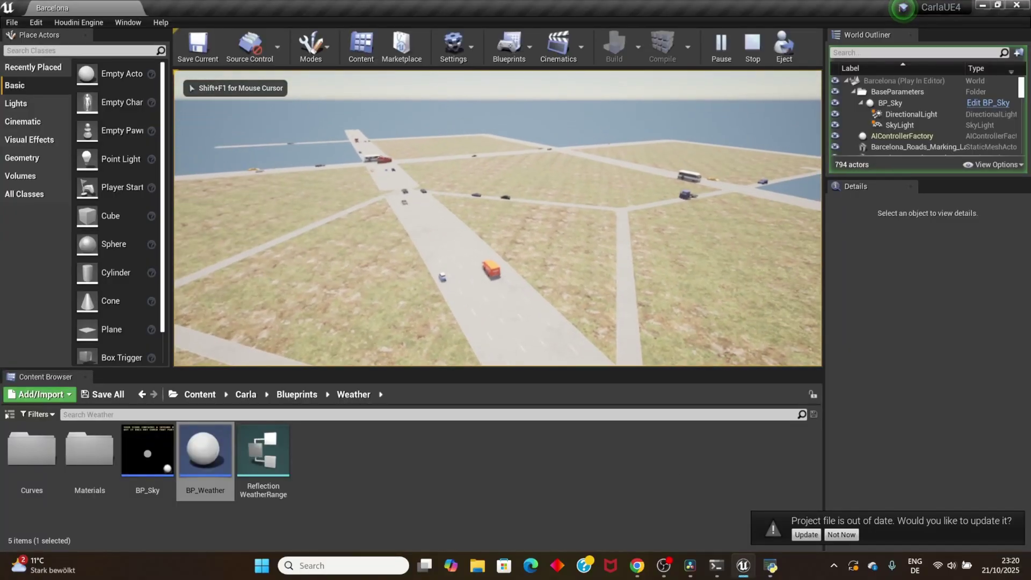
{"action": "key", "text": "w"}
{"action": "key", "text": "s"}
{"action": "key", "text": "w"}
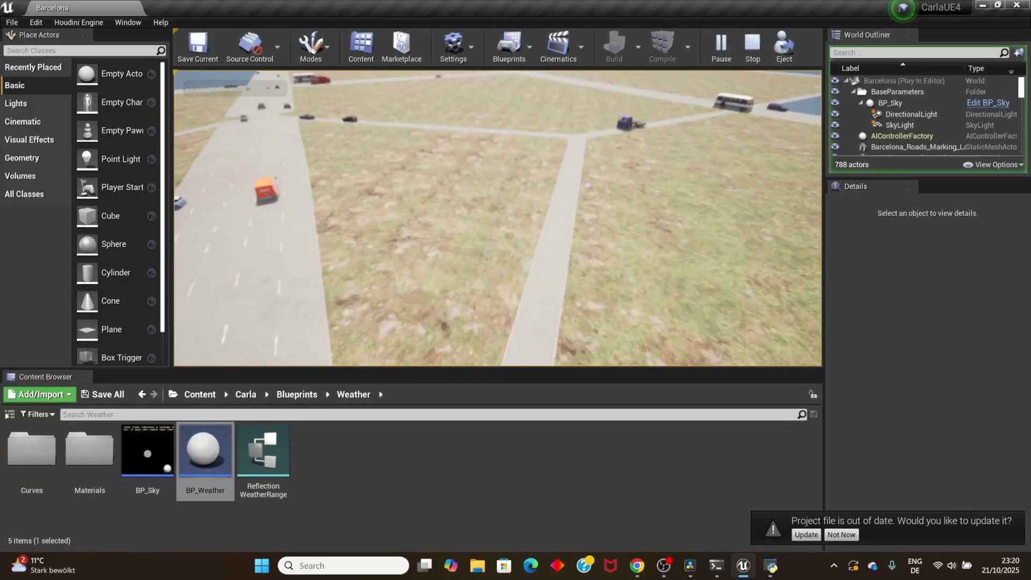
{"action": "key", "text": "s"}
{"action": "key", "text": "s"}
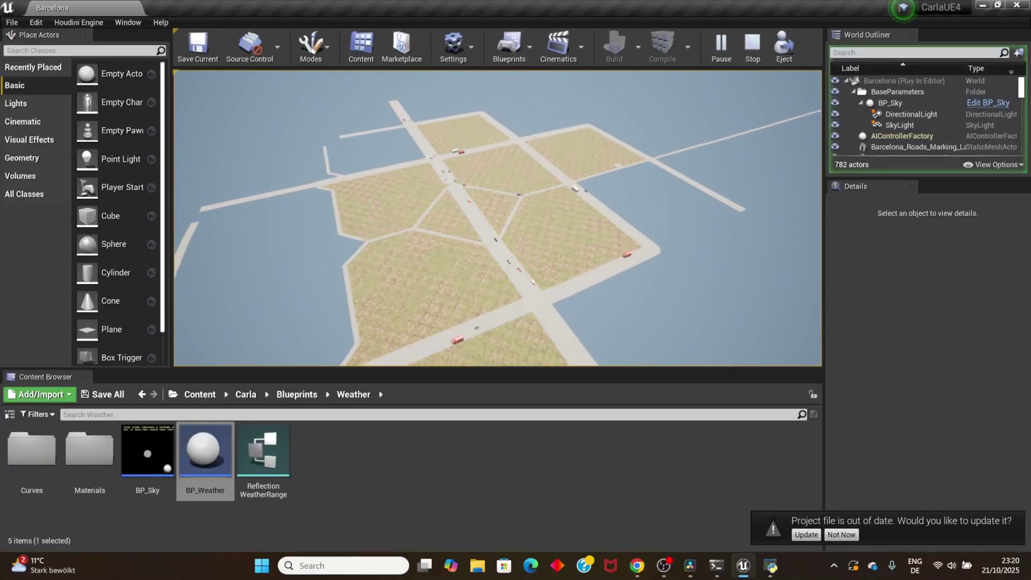
{"action": "key", "text": "s"}
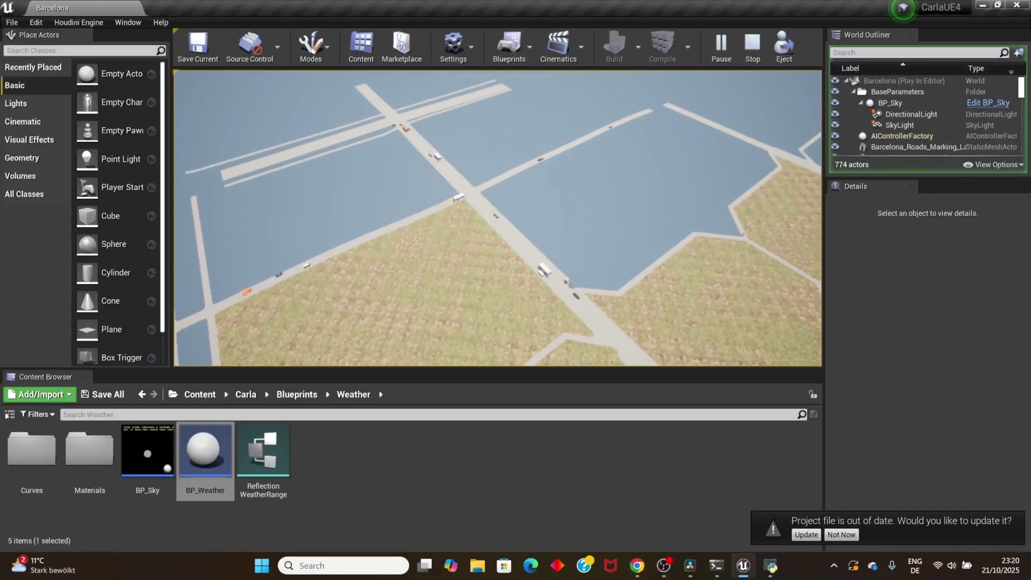
{"action": "key", "text": "shift+F1"}
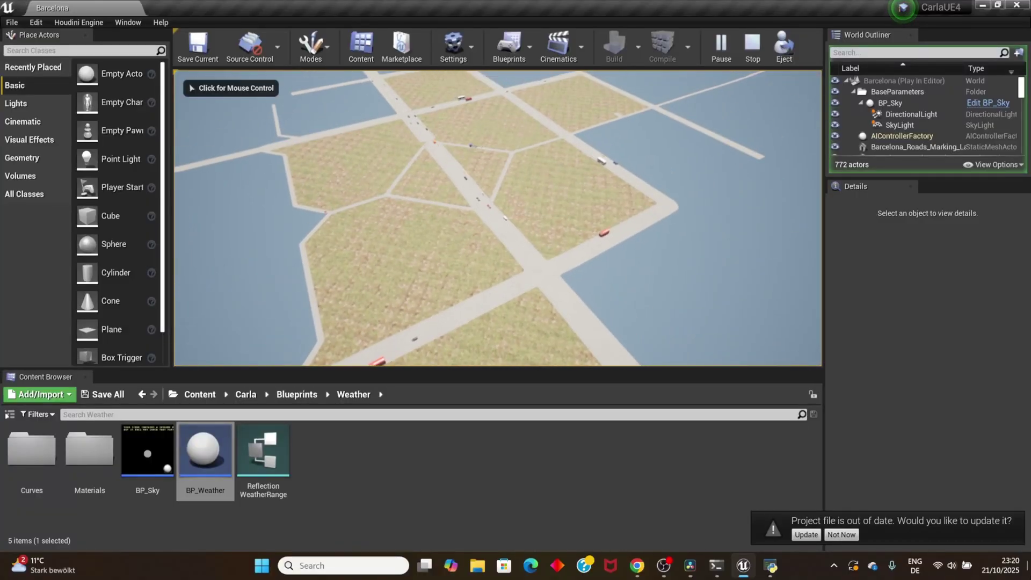
{"action": "left_click", "coordinate": [772, 565]}
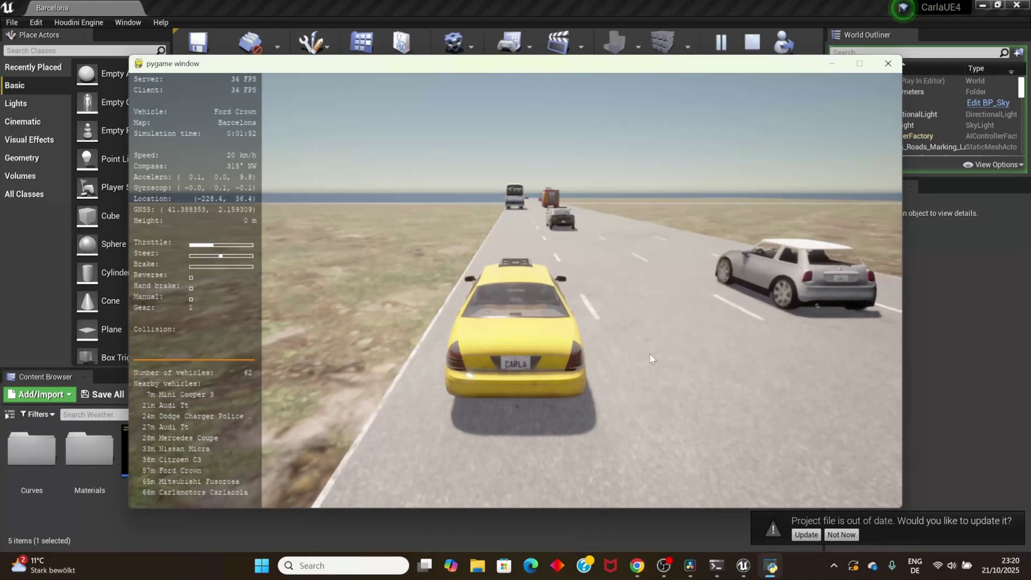